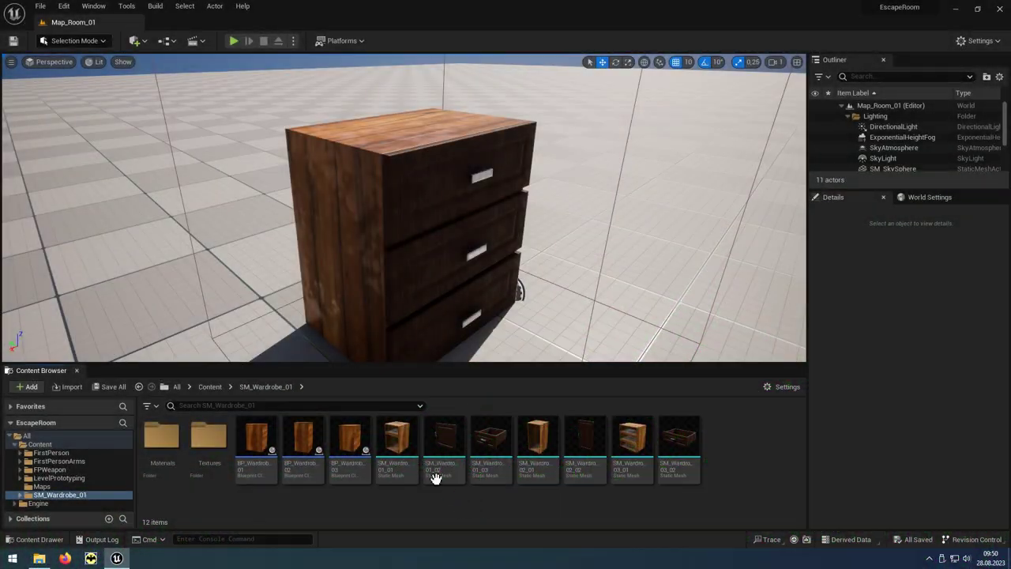
Browse to Content > FirstPerson > Blueprints and select BP_FirstPersonCharacter.
{"action": "left_click", "coordinate": [210, 387]}
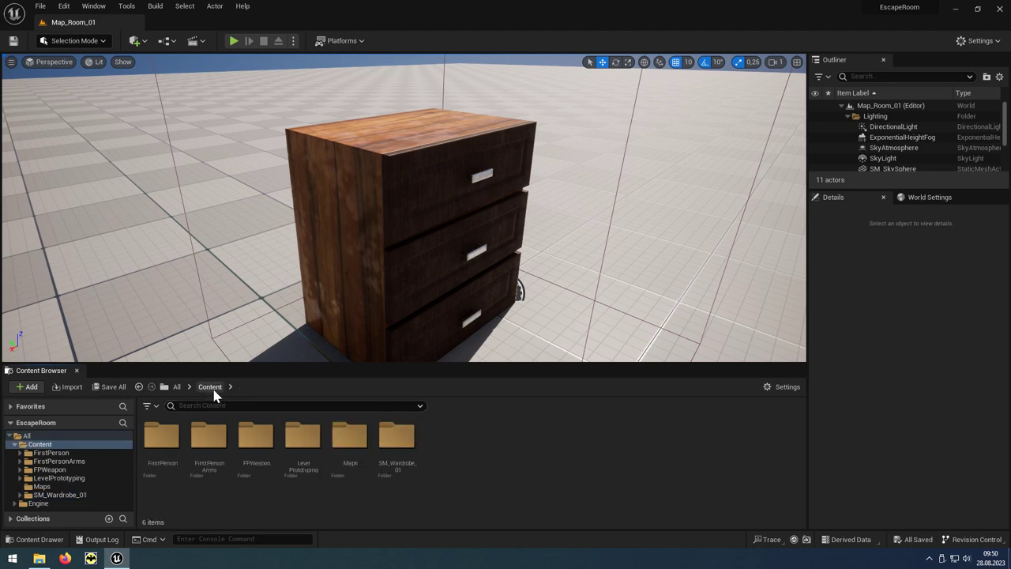
{"action": "left_click", "coordinate": [171, 469]}
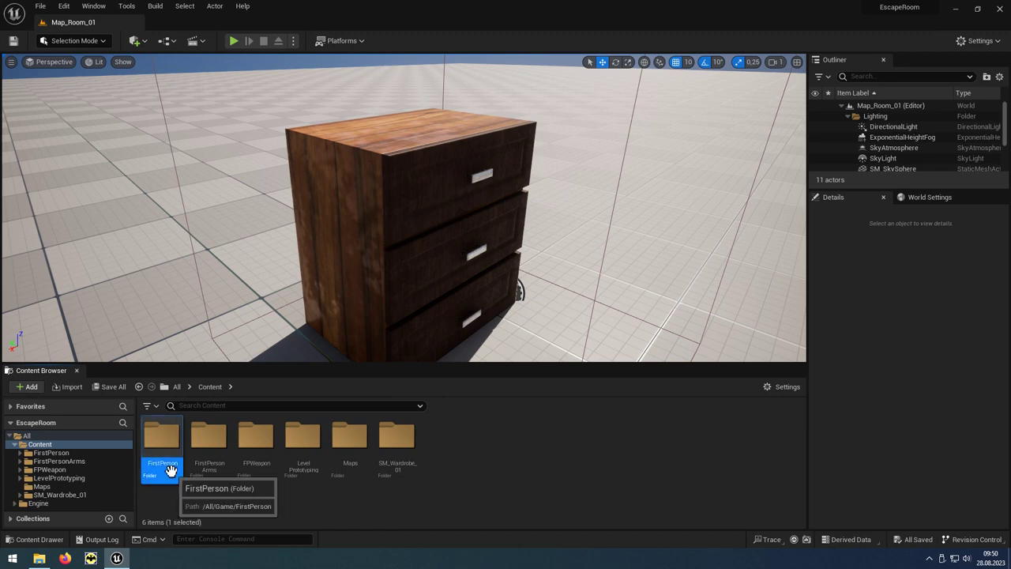
{"action": "double_click", "coordinate": [170, 470]}
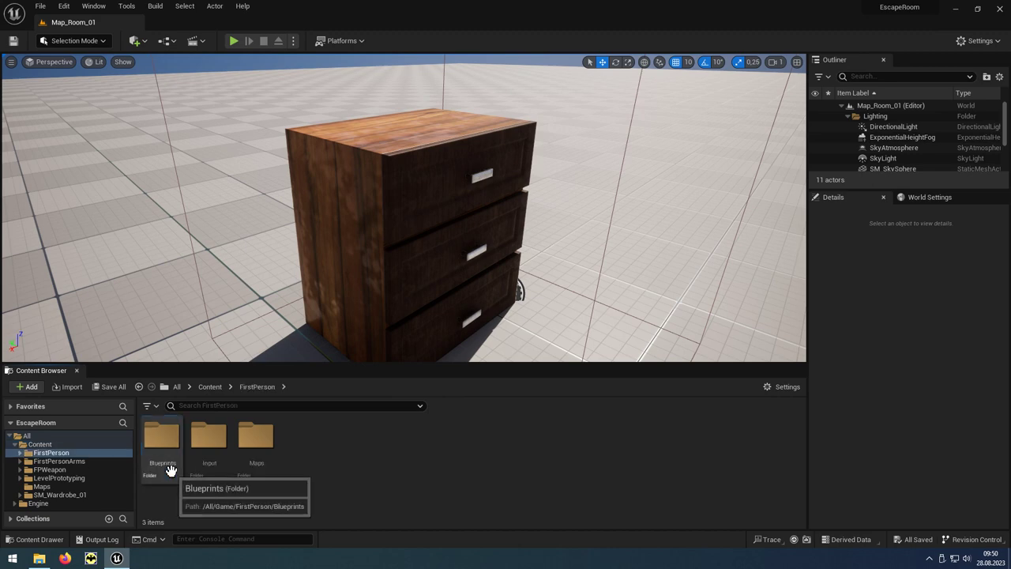
{"action": "left_click", "coordinate": [171, 470]}
{"action": "double_click", "coordinate": [170, 470]}
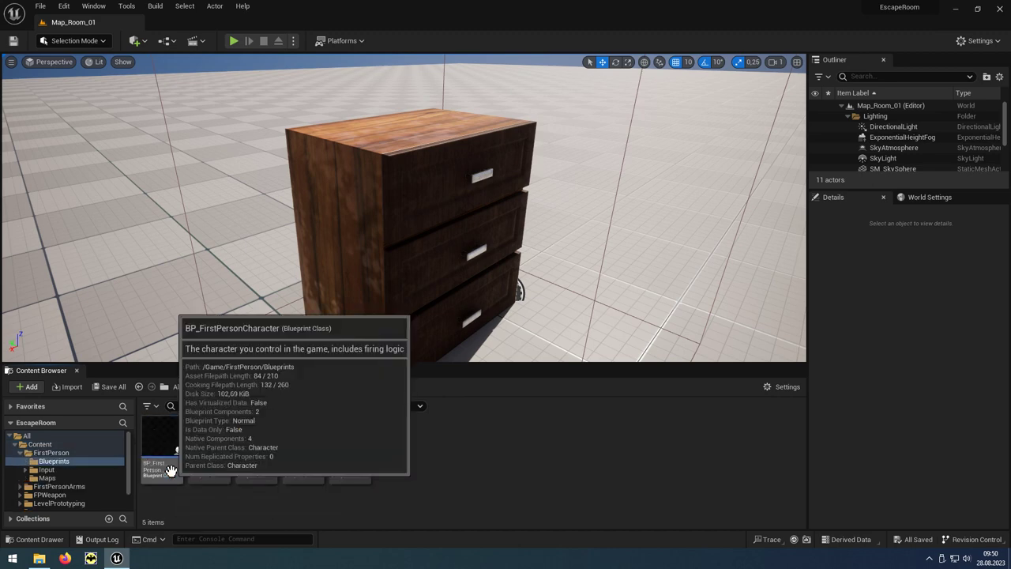
{"action": "left_click", "coordinate": [157, 436]}
Open BP_FirstPersonCharacter and place an F keyboard event node in empty Event Graph space.
{"action": "double_click", "coordinate": [170, 431]}
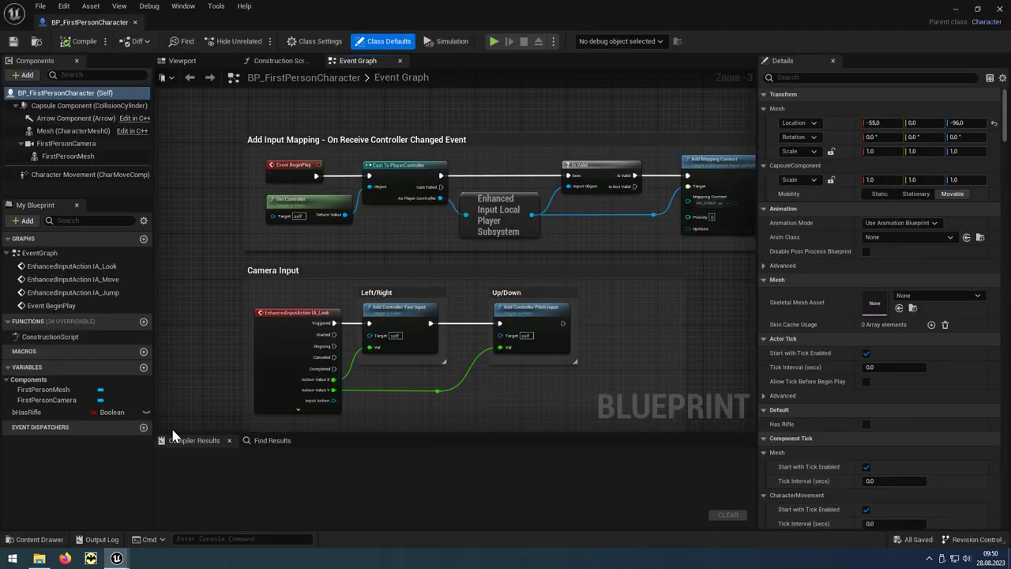
{"action": "right_click_drag", "start_coordinate": [527, 382], "coordinate": [296, 330]}
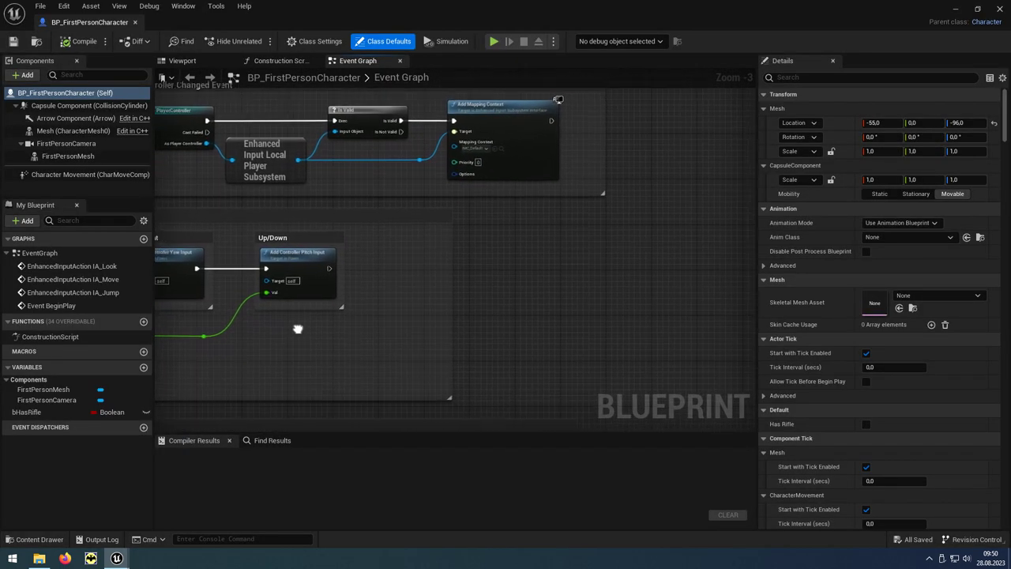
{"action": "scroll", "coordinate": [510, 273], "scroll_direction": "up", "scroll_amount": 1}
{"action": "scroll", "coordinate": [510, 279], "scroll_direction": "up", "scroll_amount": 2}
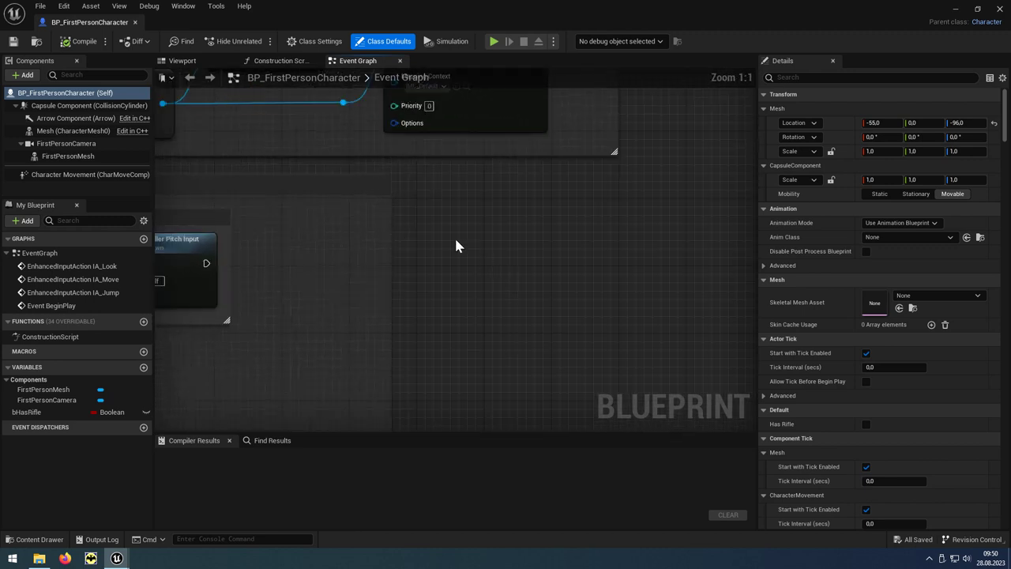
{"action": "right_click_drag", "start_coordinate": [442, 226], "coordinate": [442, 227]}
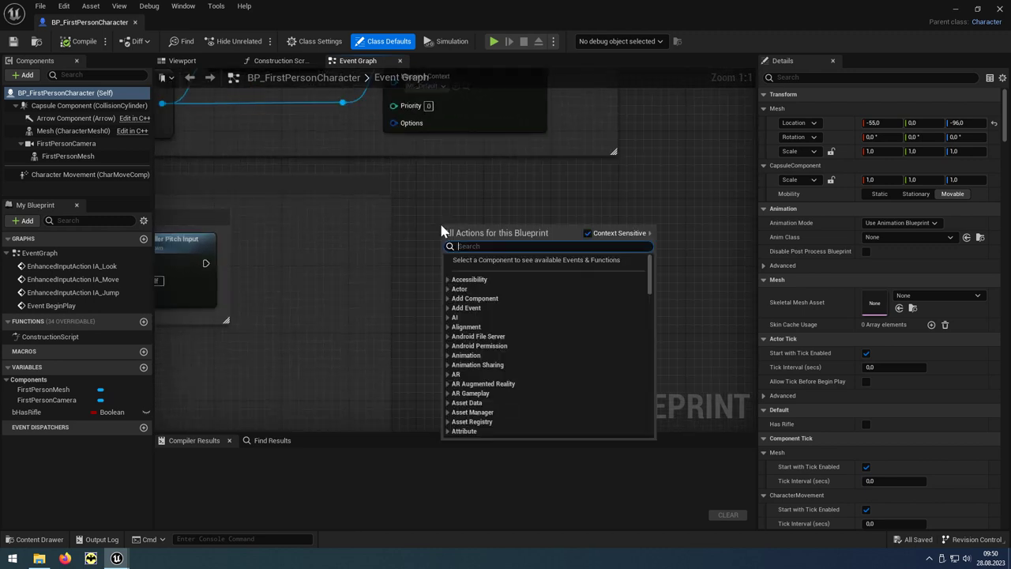
{"action": "type", "text": "f"}
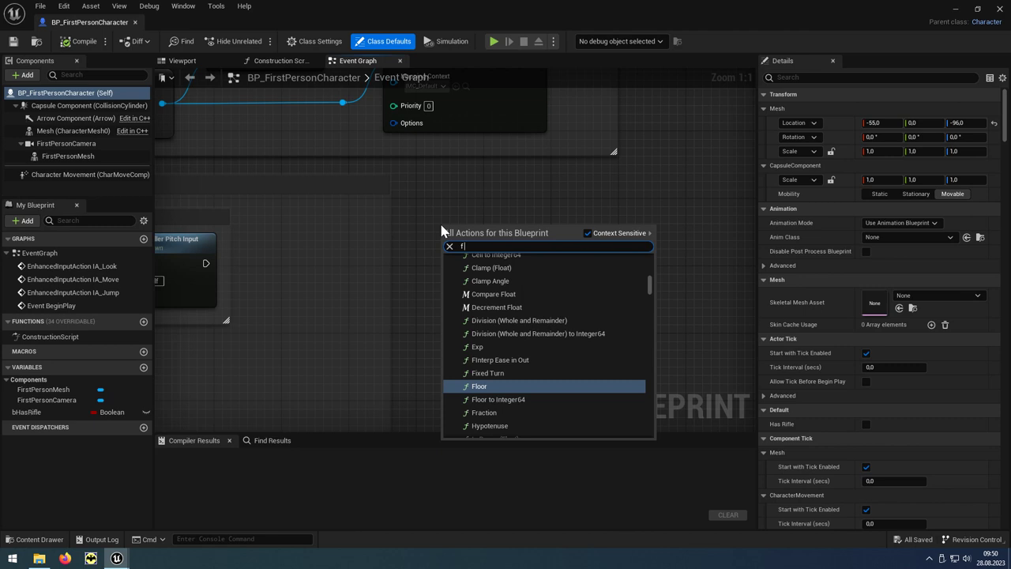
{"action": "type", "text": " key"}
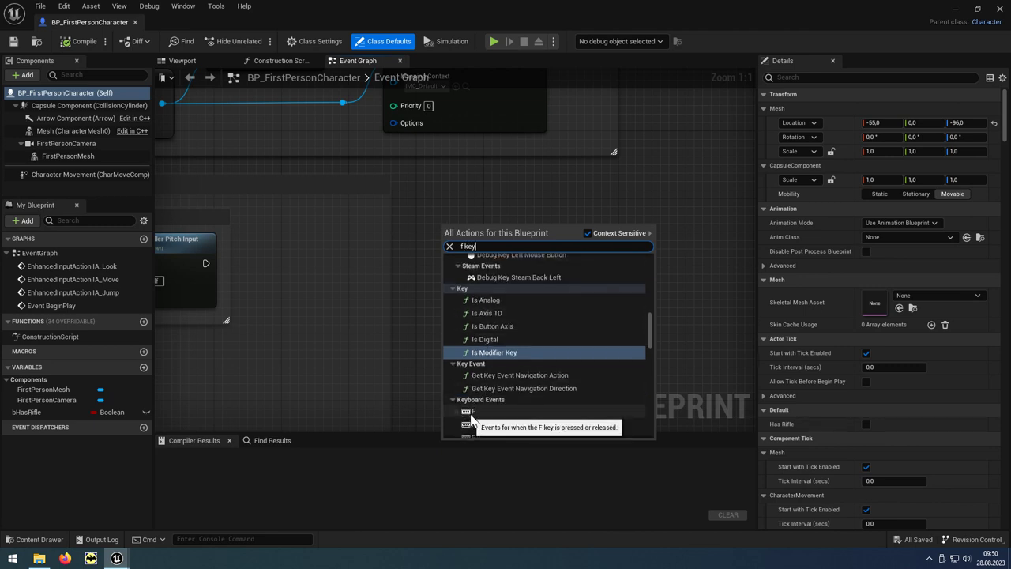
{"action": "left_click", "coordinate": [484, 412]}
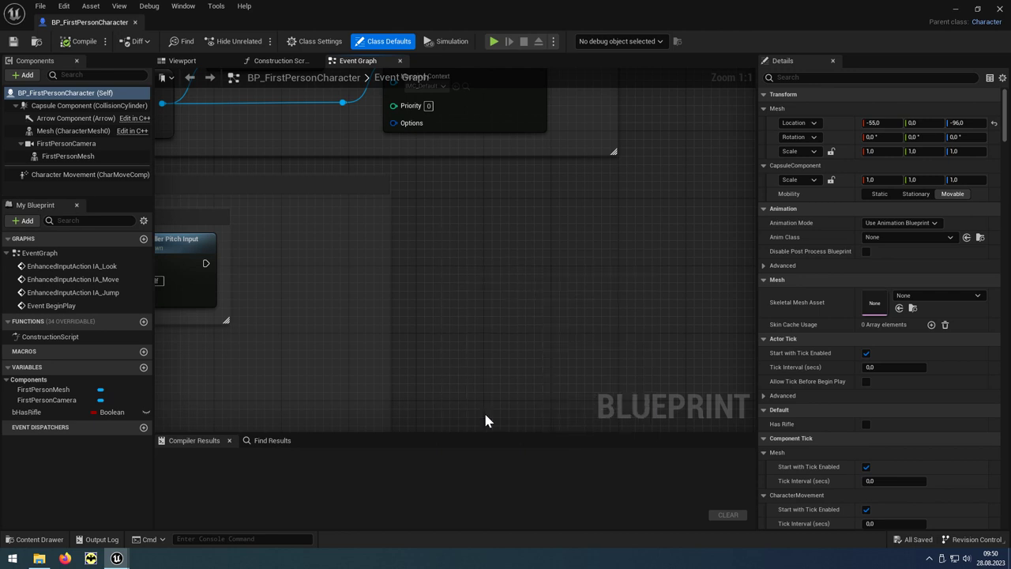
Wire a Line Trace By Channel node to the F key's Pressed output and move it up-right.
{"action": "right_click_drag", "start_coordinate": [488, 403], "coordinate": [360, 394]}
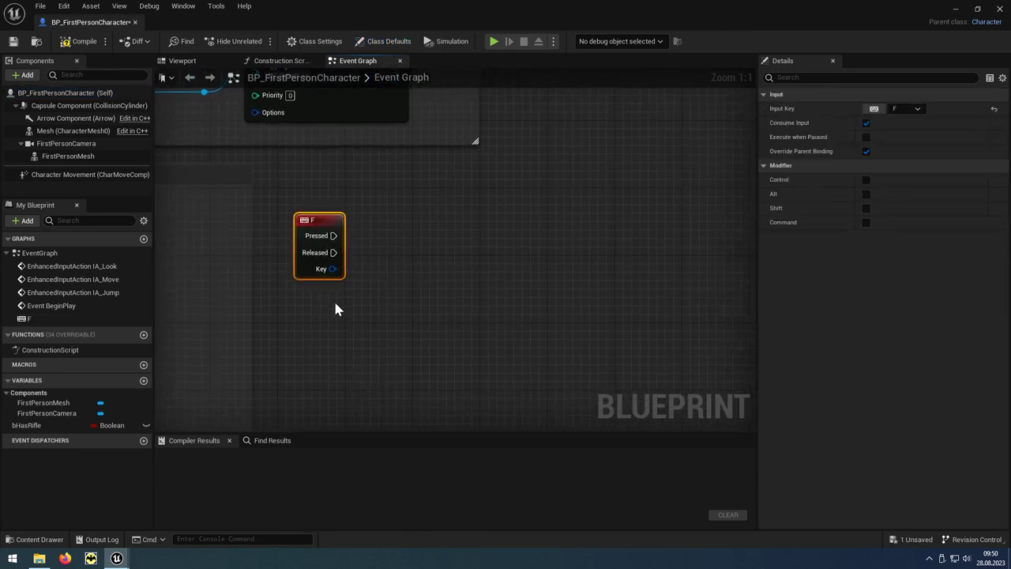
{"action": "mouse_move", "coordinate": [334, 236]}
{"action": "left_mouse_down"}
{"action": "mouse_move", "coordinate": [348, 246]}
{"action": "mouse_move", "coordinate": [530, 243]}
{"action": "left_mouse_up"}
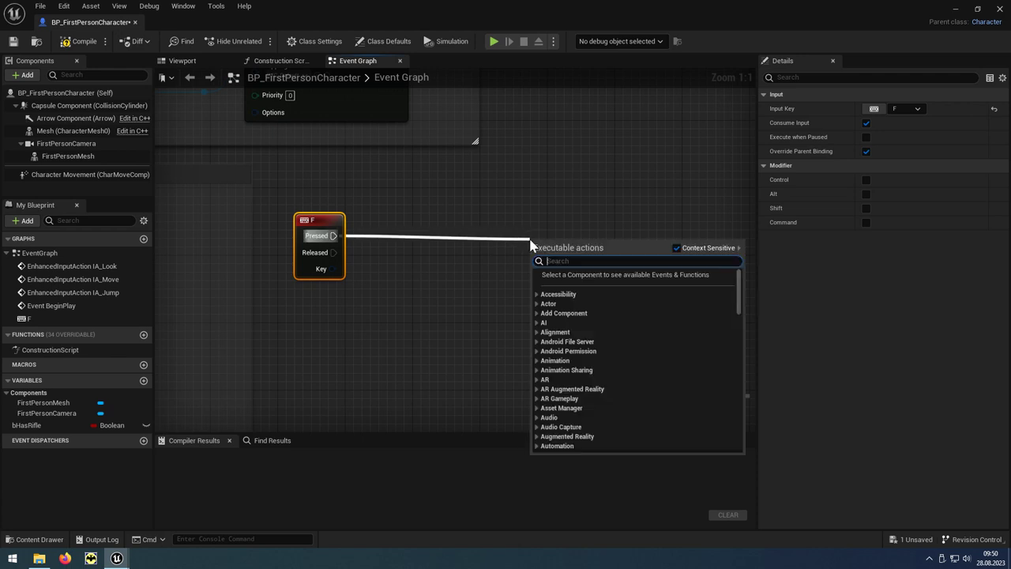
{"action": "type", "text": "linetrace"}
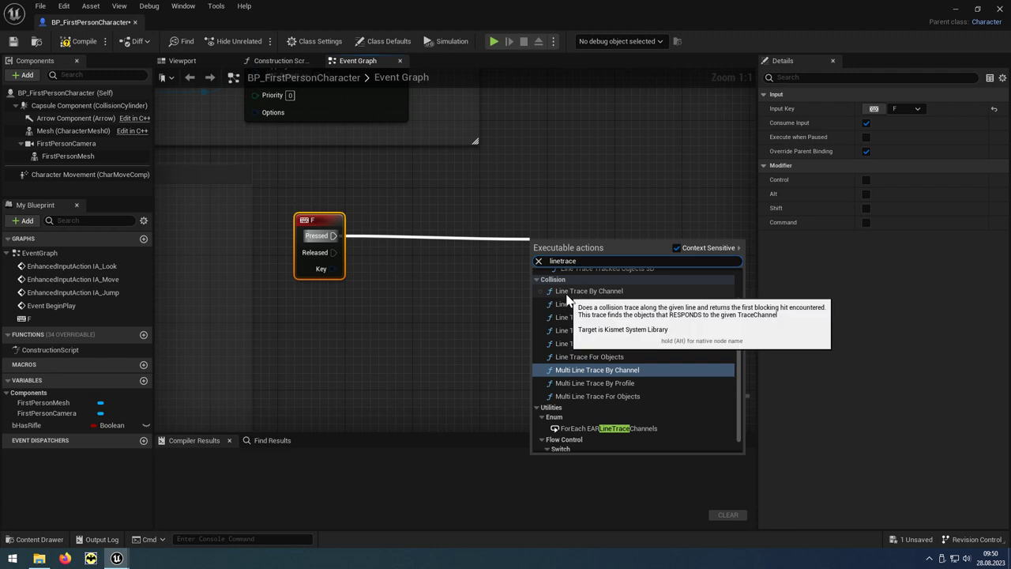
{"action": "left_click", "coordinate": [612, 291]}
{"action": "mouse_move", "coordinate": [656, 254]}
{"action": "left_mouse_down"}
{"action": "mouse_move", "coordinate": [684, 221]}
{"action": "mouse_move", "coordinate": [696, 229]}
{"action": "left_mouse_up"}
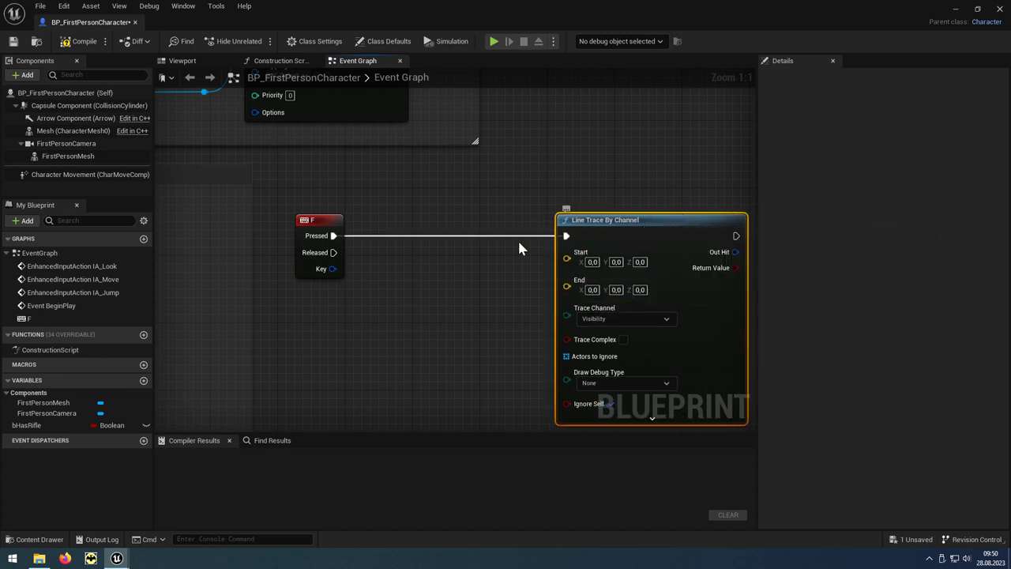
Select the FirstPersonCamera component and place a First Person Camera reference in the Event Graph.
{"action": "left_click", "coordinate": [181, 63]}
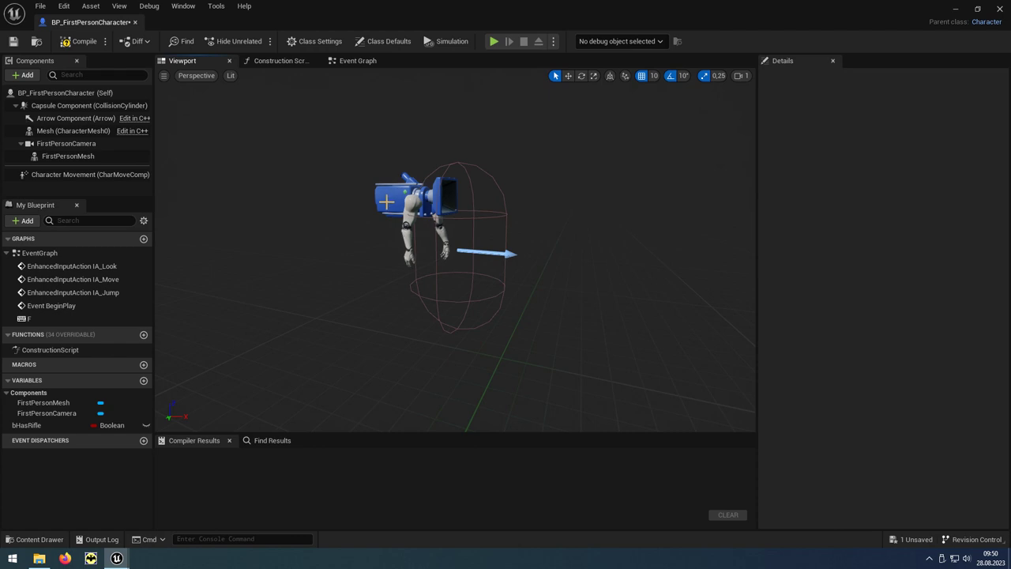
{"action": "left_click", "coordinate": [66, 143]}
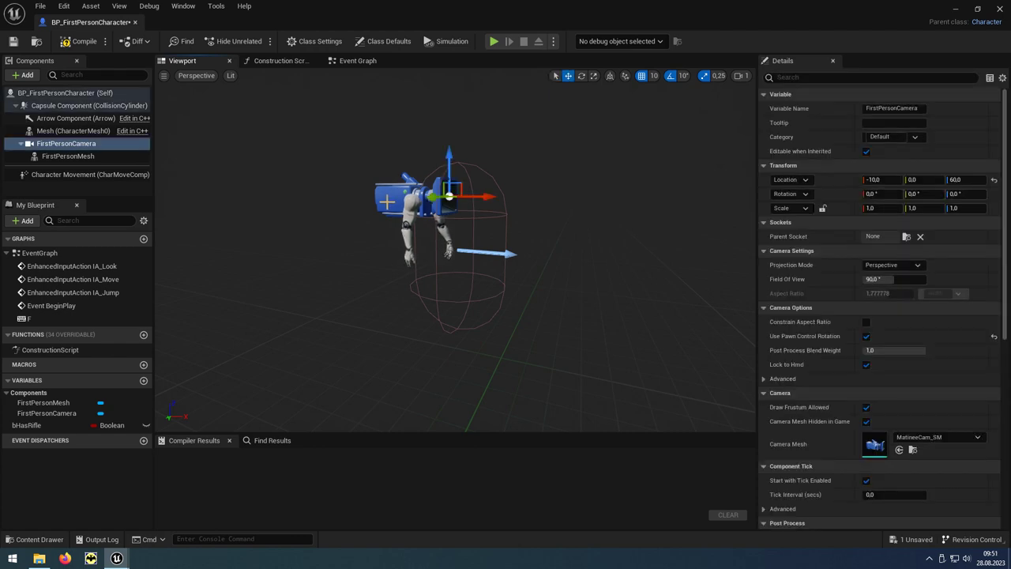
{"action": "left_click", "coordinate": [358, 63]}
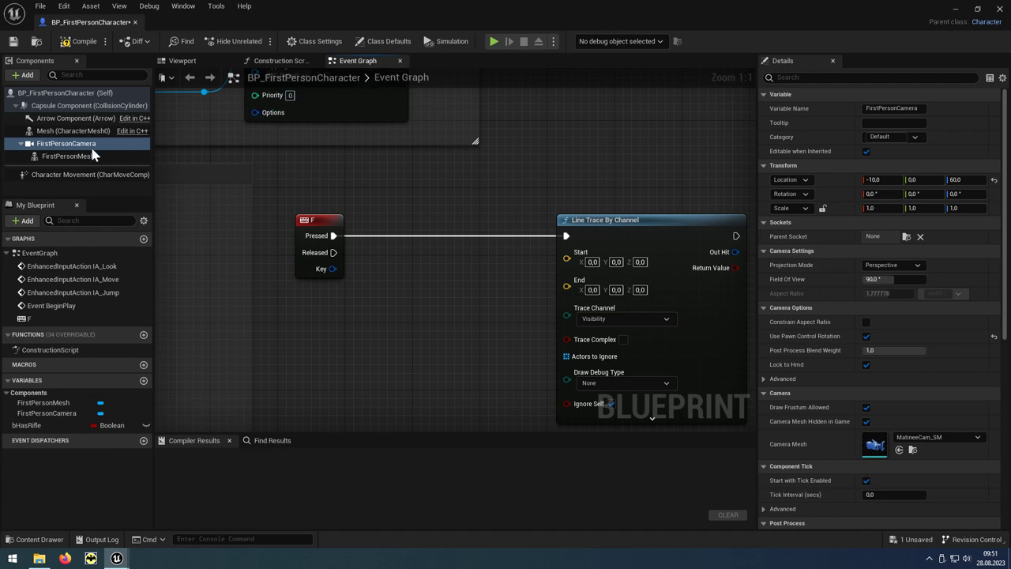
{"action": "mouse_move", "coordinate": [93, 147]}
{"action": "left_mouse_down"}
{"action": "mouse_move", "coordinate": [271, 300]}
{"action": "mouse_move", "coordinate": [267, 287]}
{"action": "left_mouse_up"}
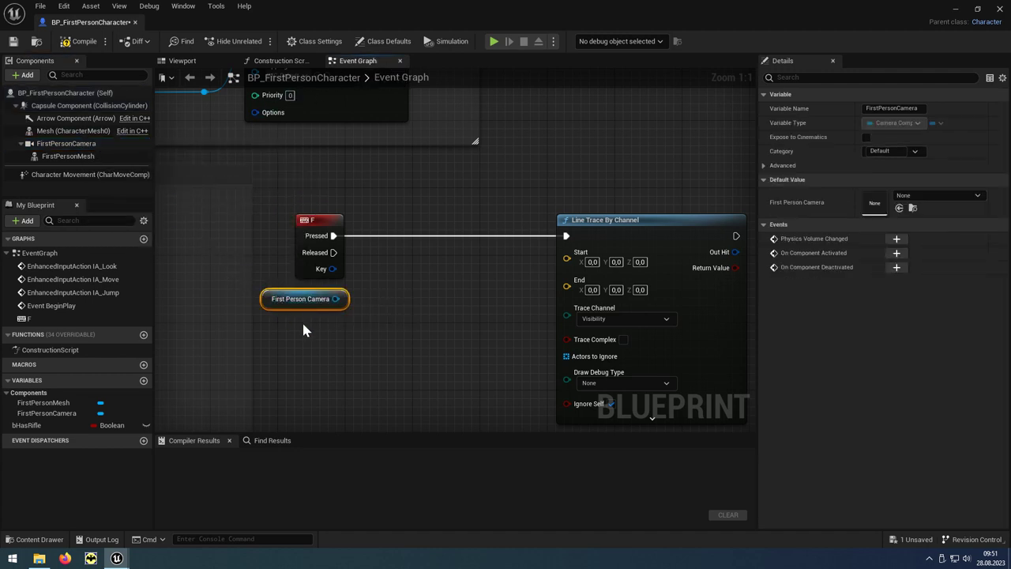
Add Get World Location from the camera reference and wire its Return Value into the trace's Start.
{"action": "left_click_drag", "start_coordinate": [335, 299], "coordinate": [378, 295]}
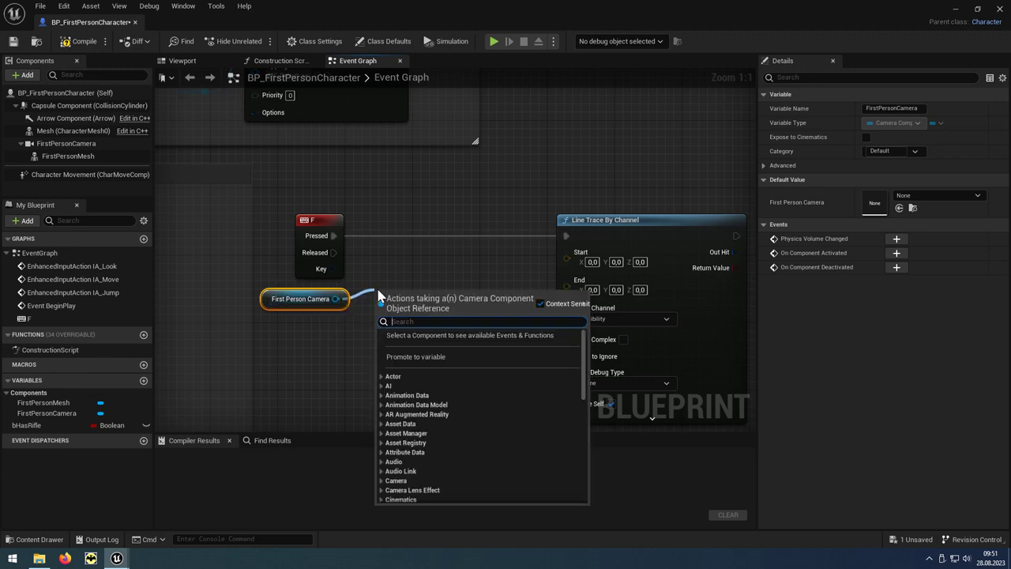
{"action": "type", "text": "location"}
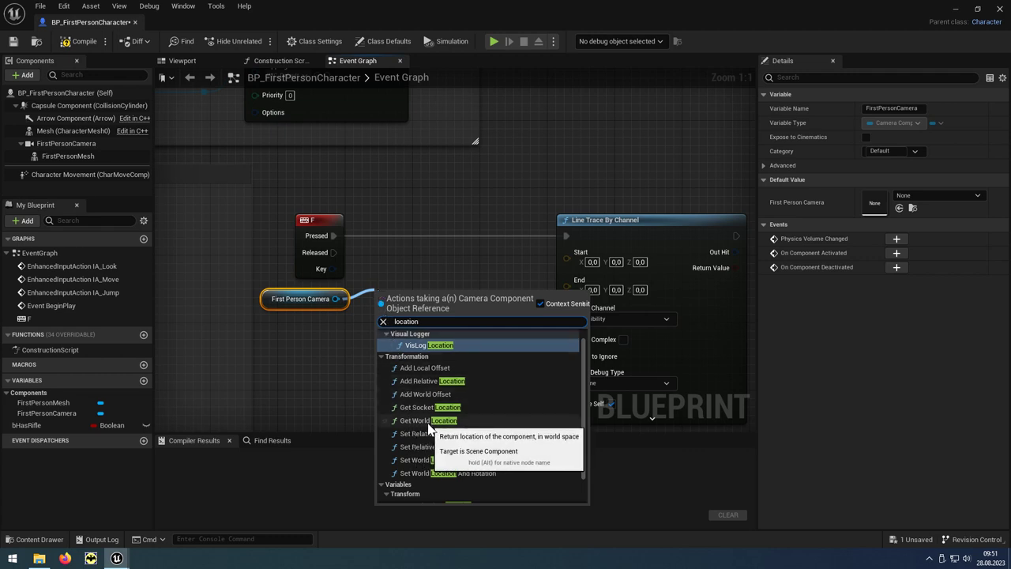
{"action": "left_click", "coordinate": [447, 425]}
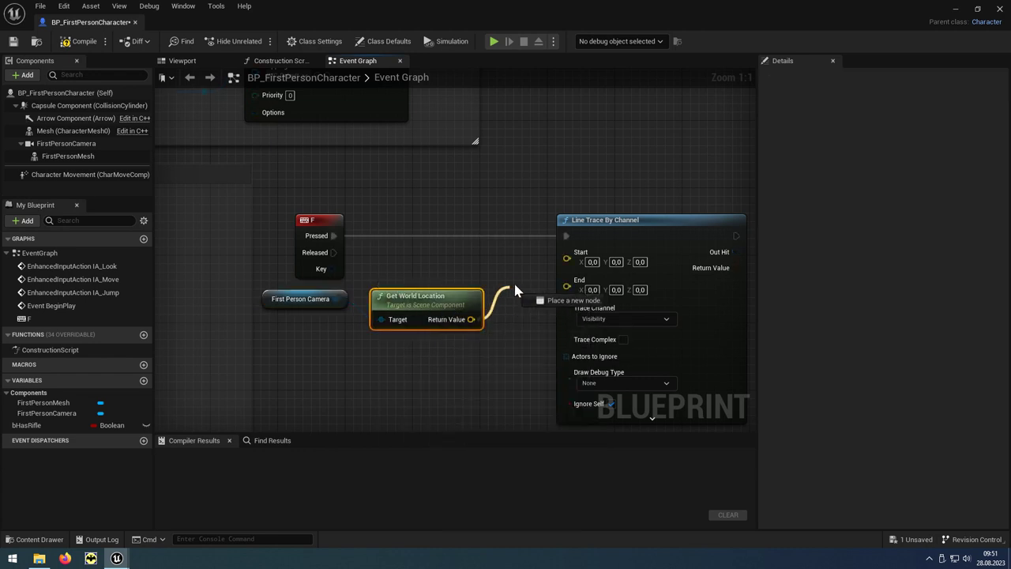
{"action": "left_click_drag", "start_coordinate": [472, 319], "coordinate": [567, 253]}
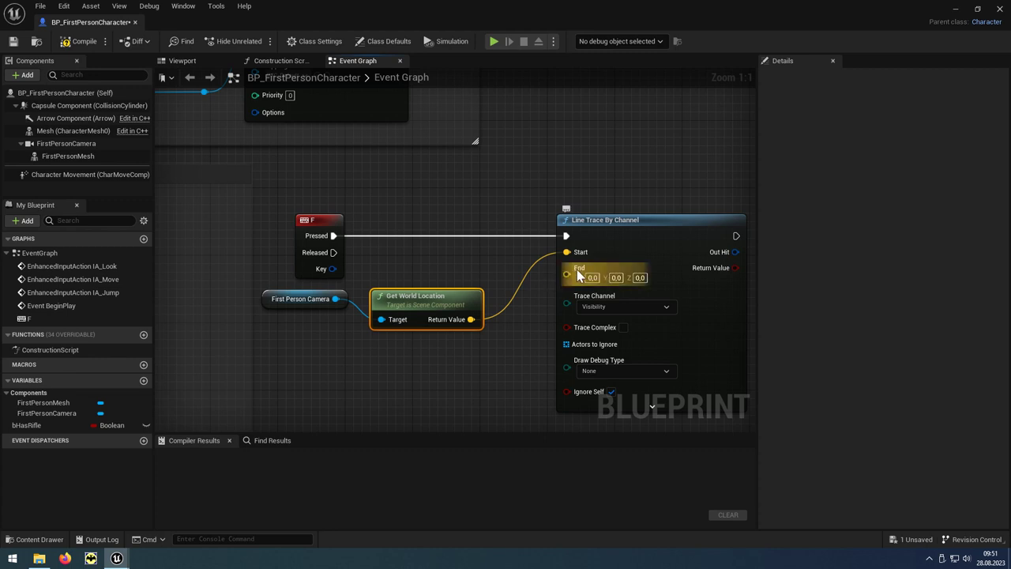
{"action": "right_click", "coordinate": [565, 274]}
{"action": "left_click", "coordinate": [416, 189]}
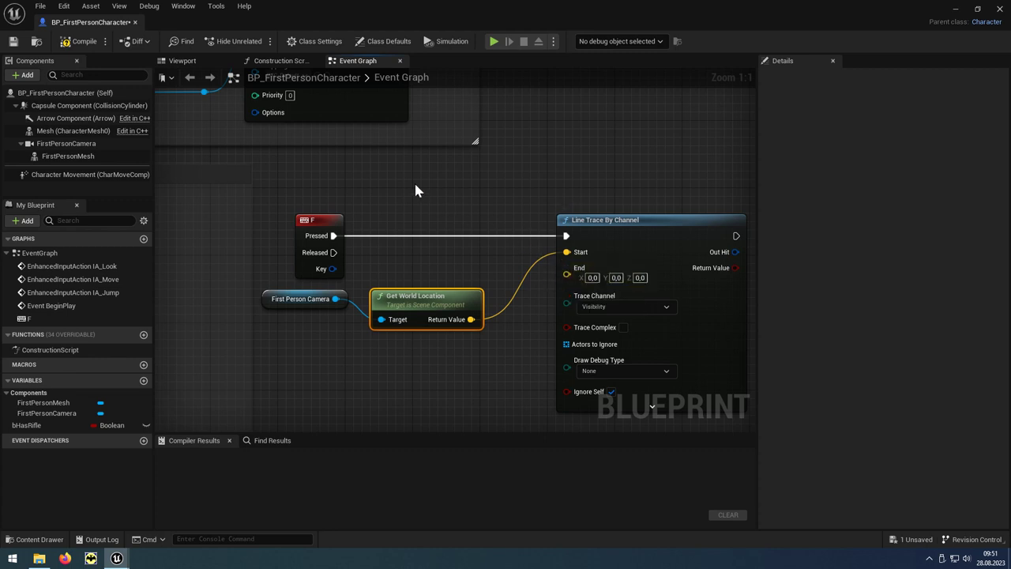
Inspect the FirstPersonCamera's facing direction in the blueprint's 3D viewport preview.
{"action": "left_click", "coordinate": [180, 61]}
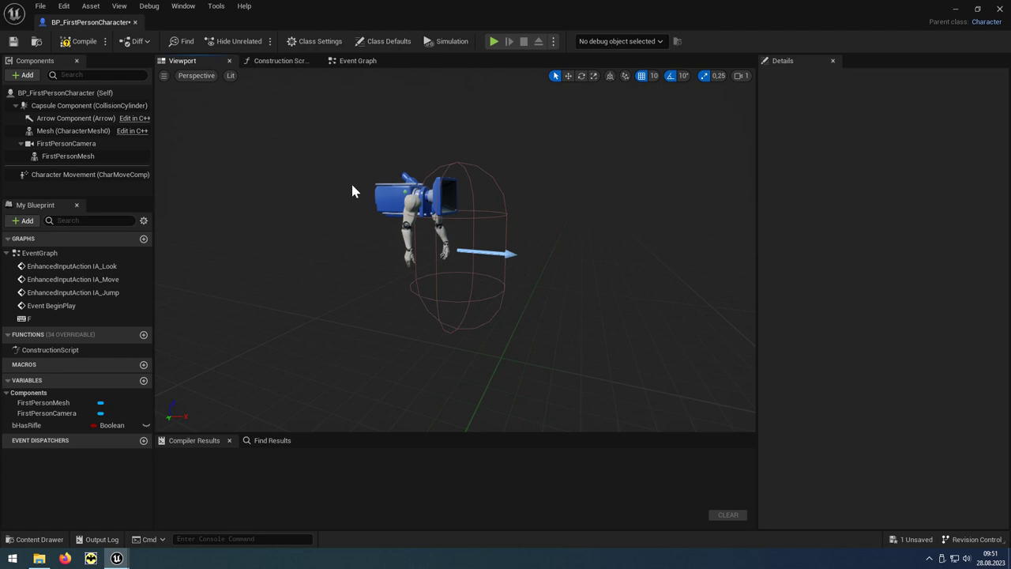
{"action": "left_click", "coordinate": [66, 143]}
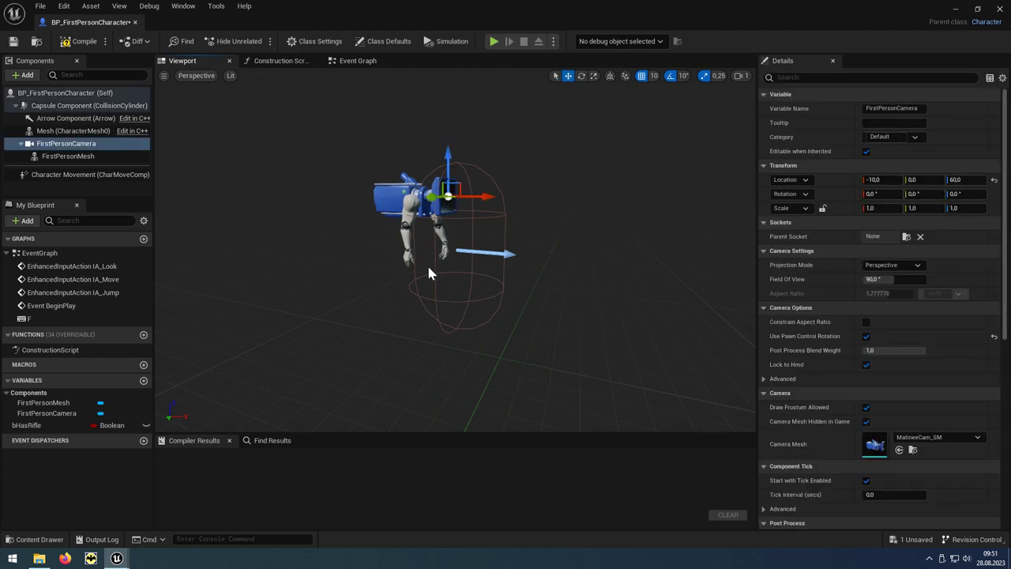
{"action": "left_click_drag", "start_coordinate": [429, 273], "coordinate": [395, 284], "text": "alt"}
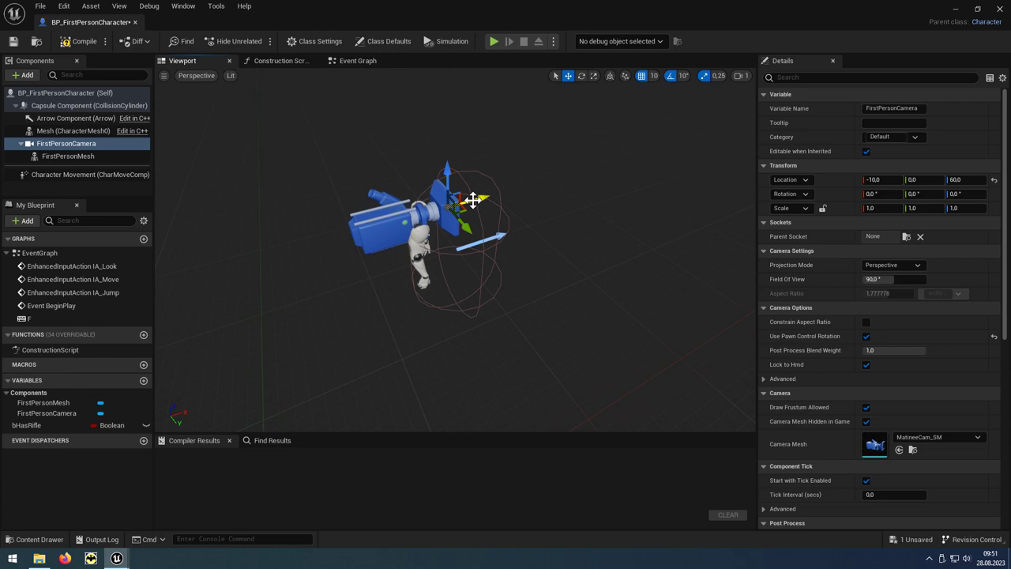
{"action": "left_click", "coordinate": [351, 61]}
Add a Get Forward Vector node targeting the First Person Camera and shift Line Trace By Channel right.
{"action": "right_click_drag", "start_coordinate": [384, 355], "coordinate": [361, 263]}
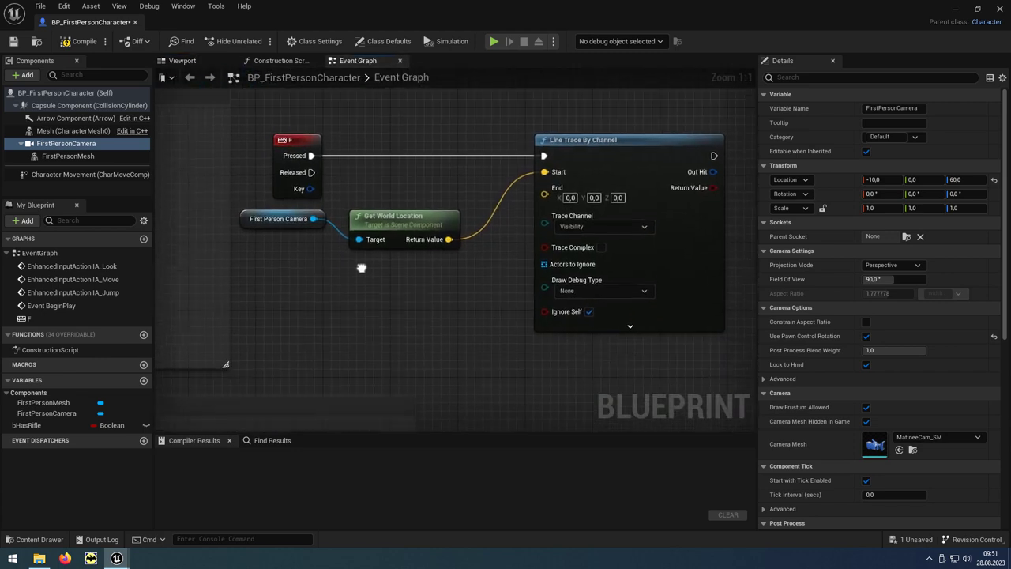
{"action": "left_click_drag", "start_coordinate": [311, 207], "coordinate": [339, 269]}
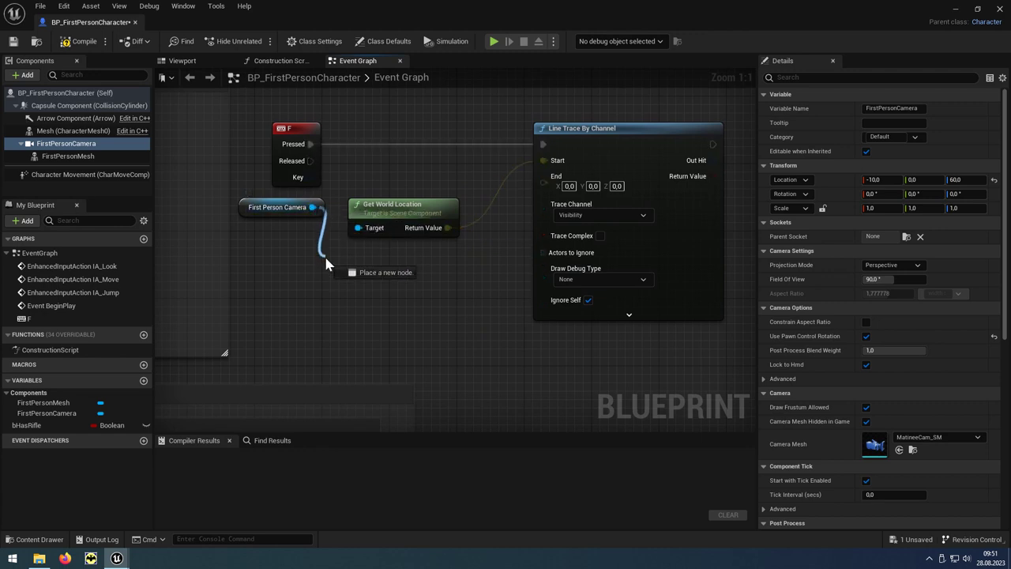
{"action": "type", "text": "get"}
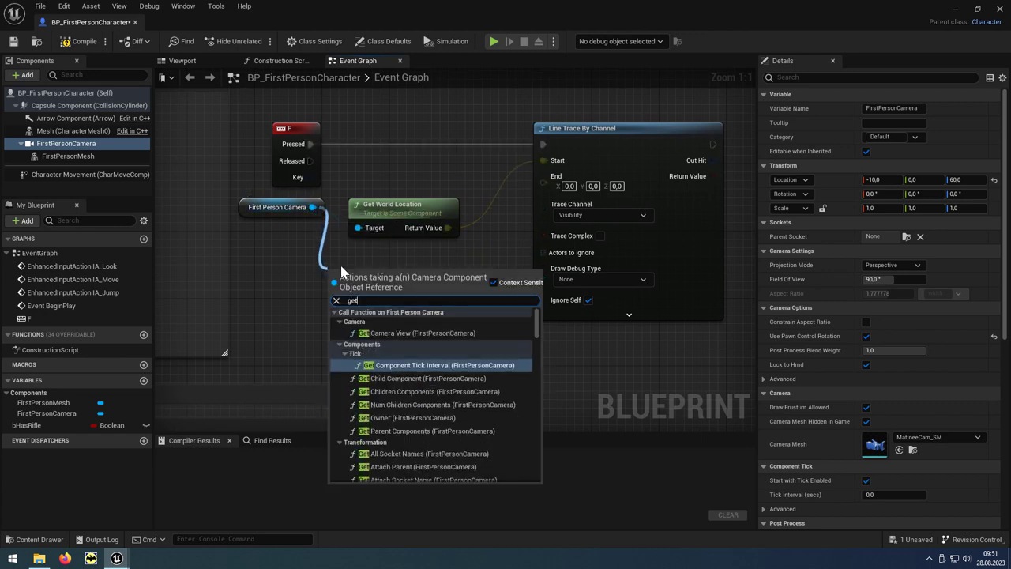
{"action": "type", "text": " forwa"}
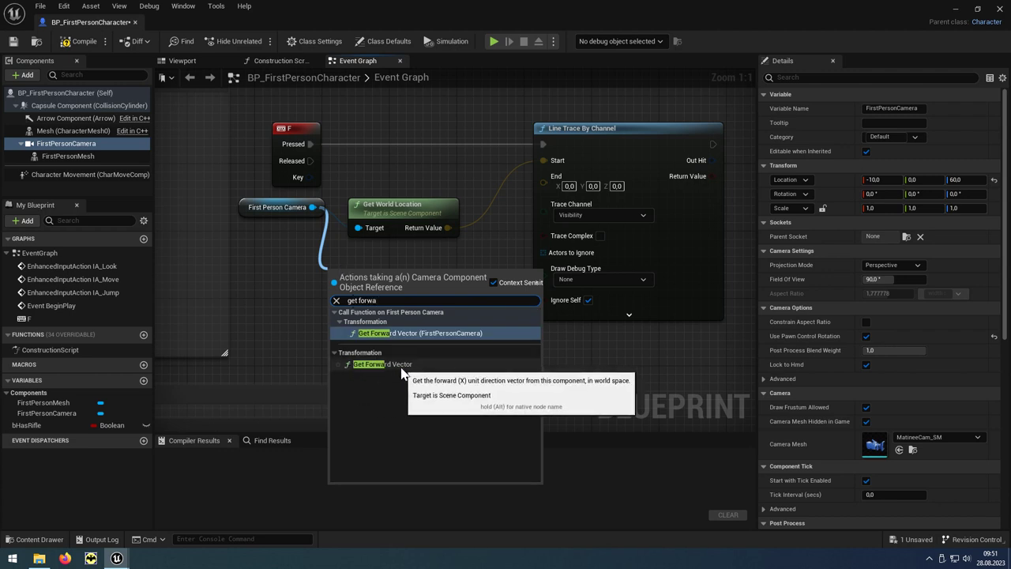
{"action": "left_click", "coordinate": [401, 364]}
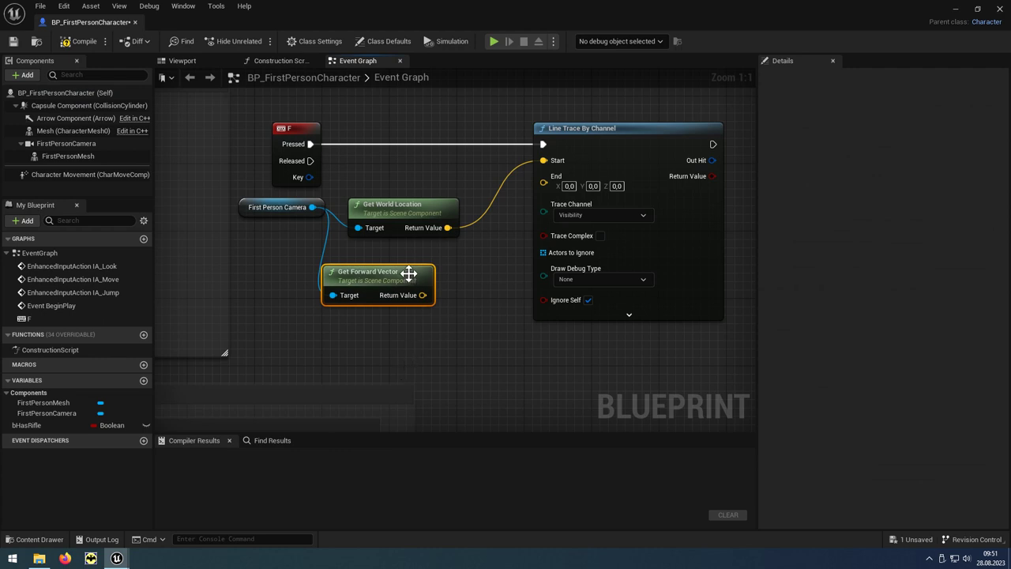
{"action": "right_click_drag", "start_coordinate": [472, 331], "coordinate": [329, 321]}
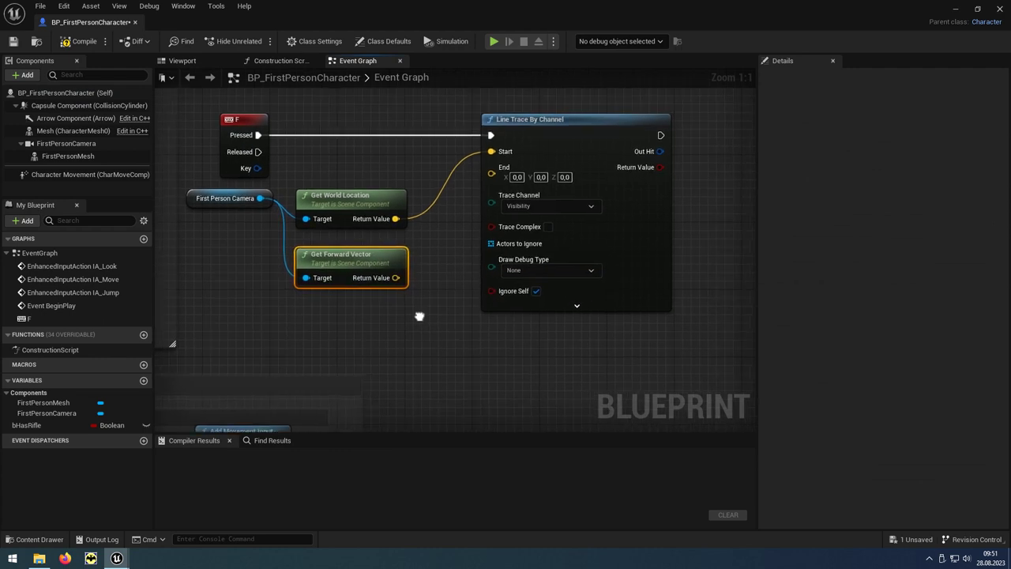
{"action": "left_click_drag", "start_coordinate": [450, 119], "coordinate": [600, 114]}
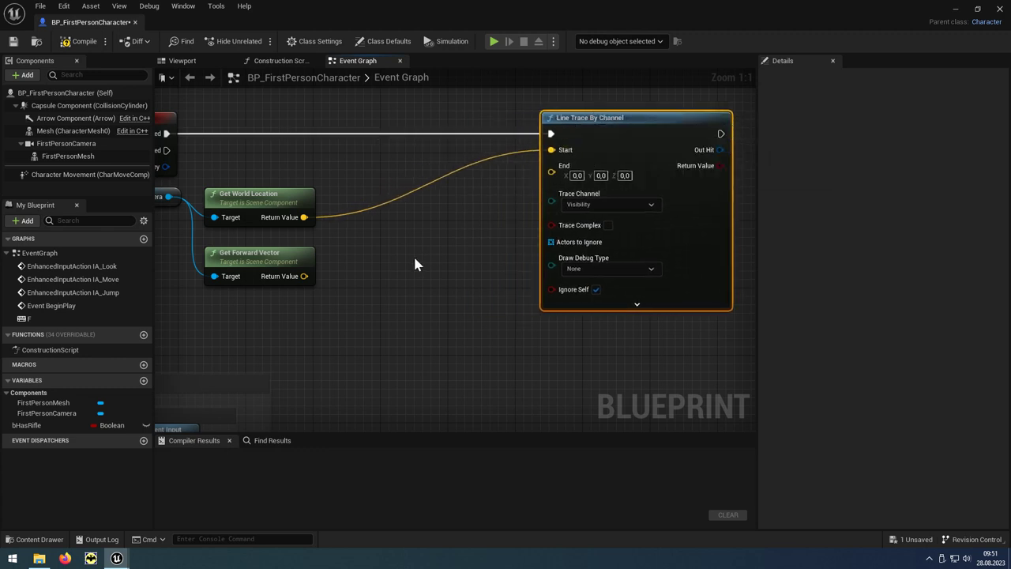
Scale Get Forward Vector with a Multiply node whose single-precision float pin is 600.
{"action": "right_click", "coordinate": [340, 292]}
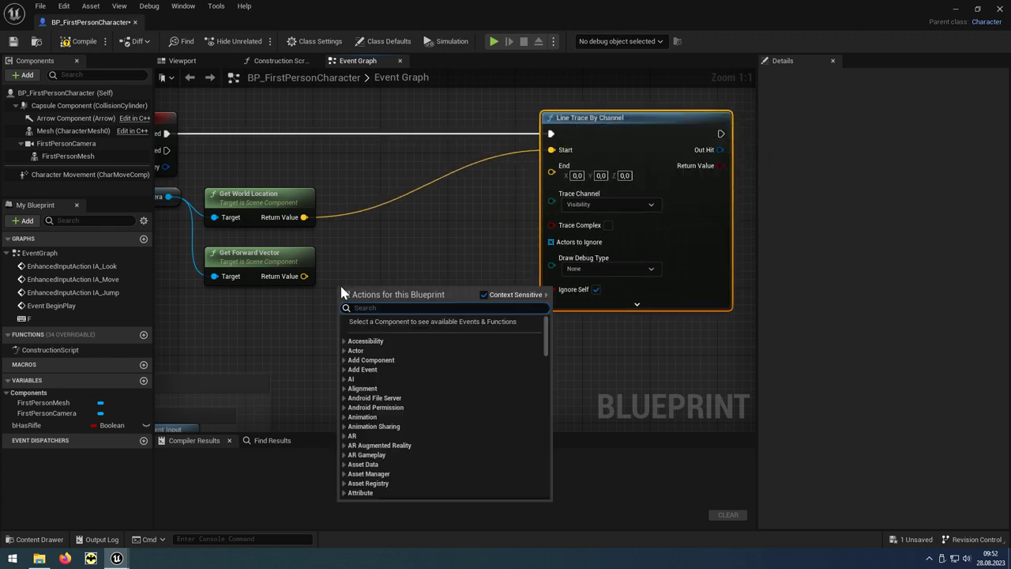
{"action": "type", "text": "*"}
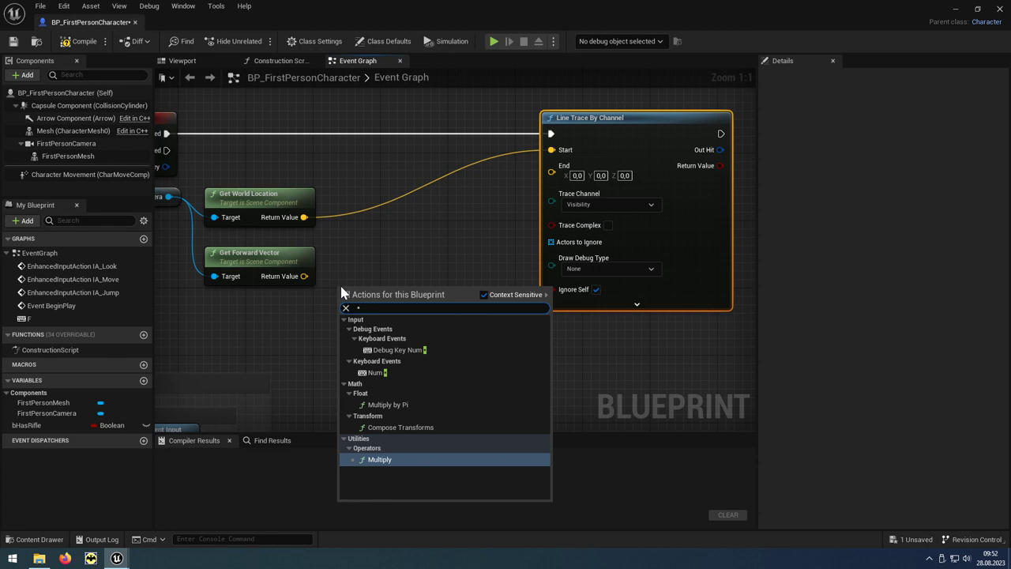
{"action": "left_click", "coordinate": [380, 460]}
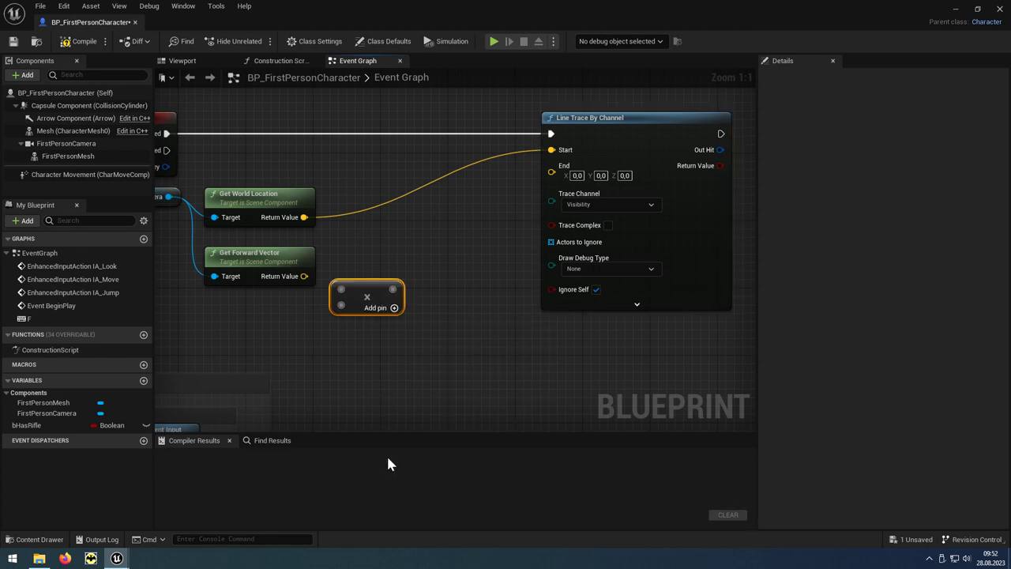
{"action": "right_click", "coordinate": [341, 306]}
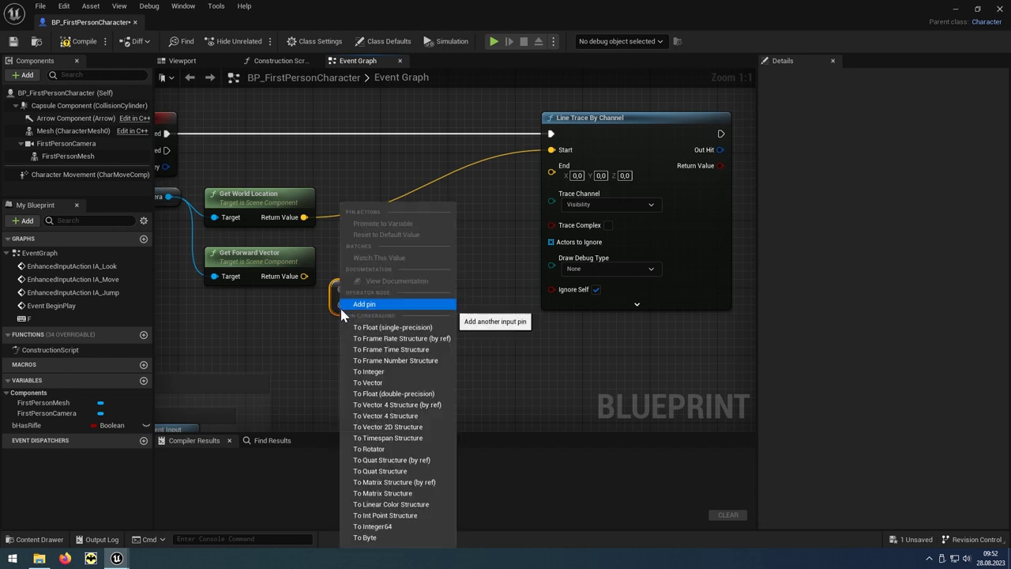
{"action": "left_click", "coordinate": [392, 327]}
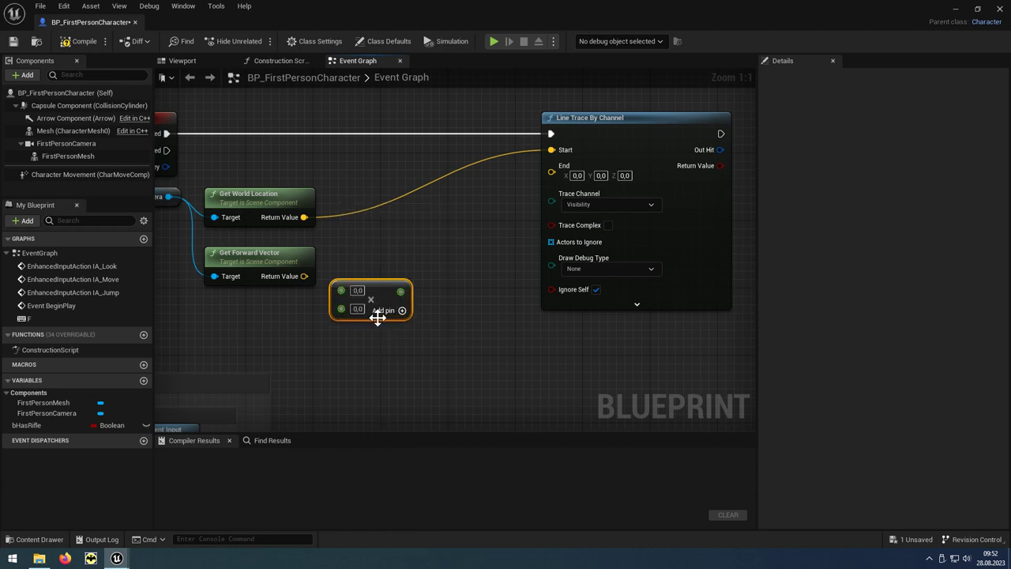
{"action": "left_click", "coordinate": [358, 309]}
{"action": "type", "text": "600"}
{"action": "key", "text": "Return"}
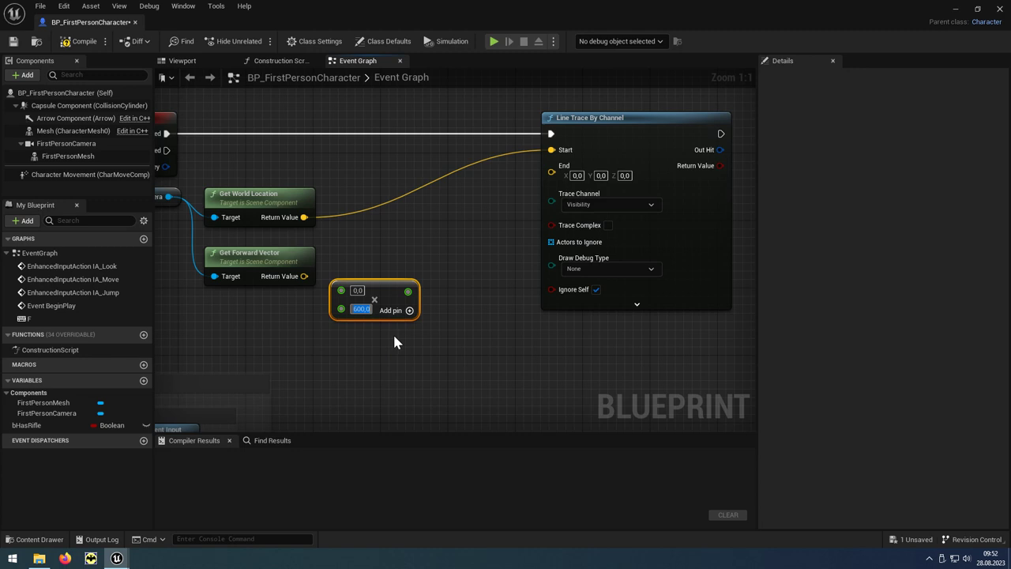
{"action": "left_click_drag", "start_coordinate": [304, 276], "coordinate": [340, 289]}
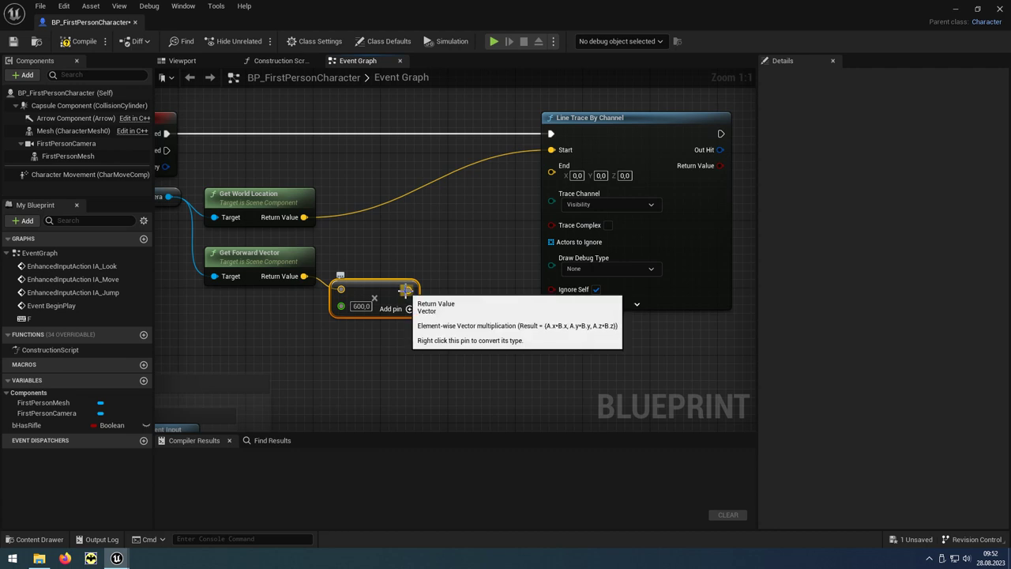
{"action": "left_click_drag", "start_coordinate": [304, 217], "coordinate": [446, 258]}
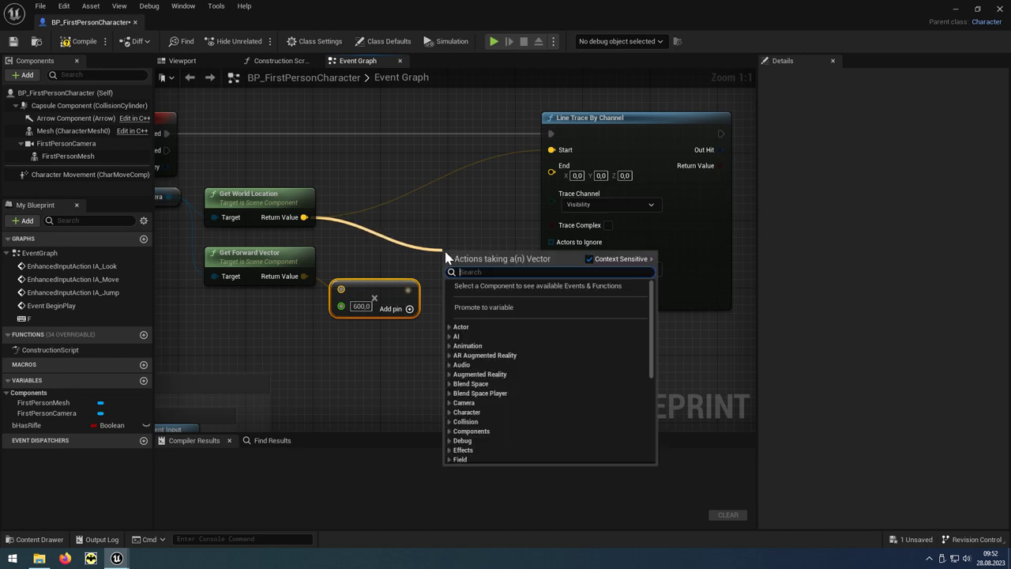
{"action": "type", "text": "+"}
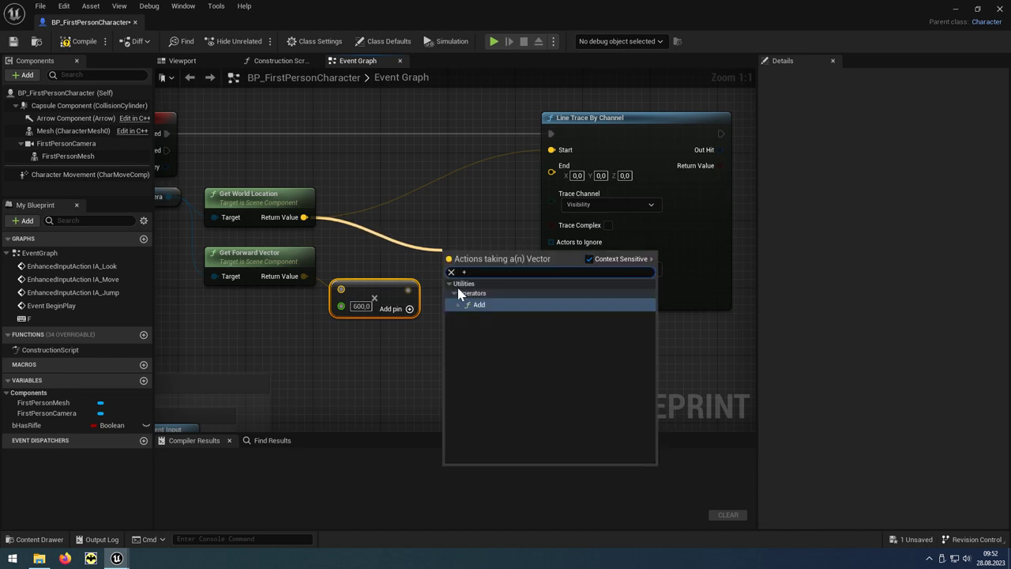
Add the scaled forward vector to the camera location and wire the sum into the trace End.
{"action": "left_click", "coordinate": [478, 305]}
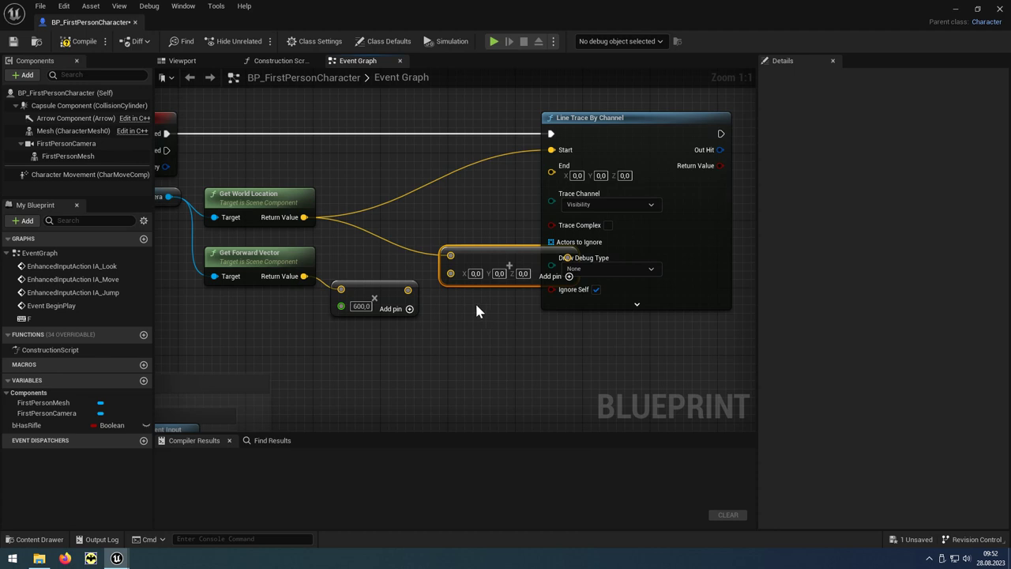
{"action": "mouse_move", "coordinate": [408, 290]}
{"action": "left_mouse_down"}
{"action": "mouse_move", "coordinate": [425, 292]}
{"action": "mouse_move", "coordinate": [451, 274]}
{"action": "left_mouse_up"}
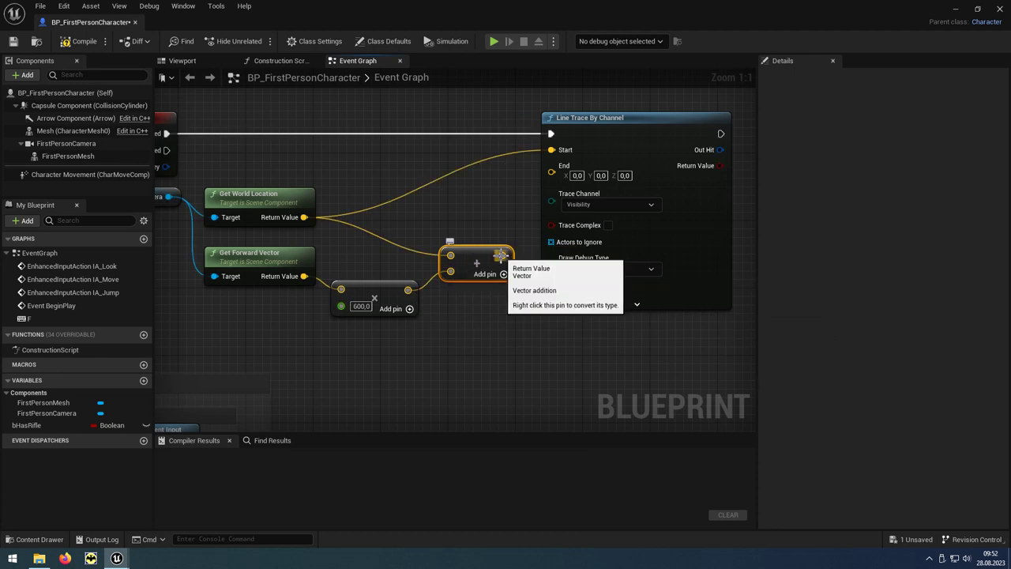
{"action": "left_click_drag", "start_coordinate": [502, 255], "coordinate": [548, 175]}
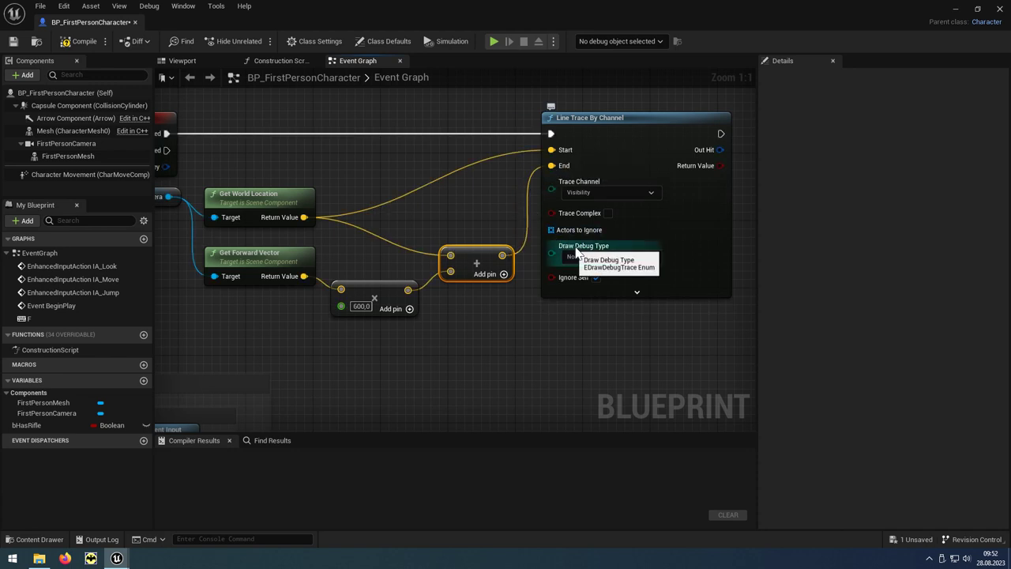
Set Draw Debug Type to For Duration and compile the character blueprint.
{"action": "left_click", "coordinate": [650, 258]}
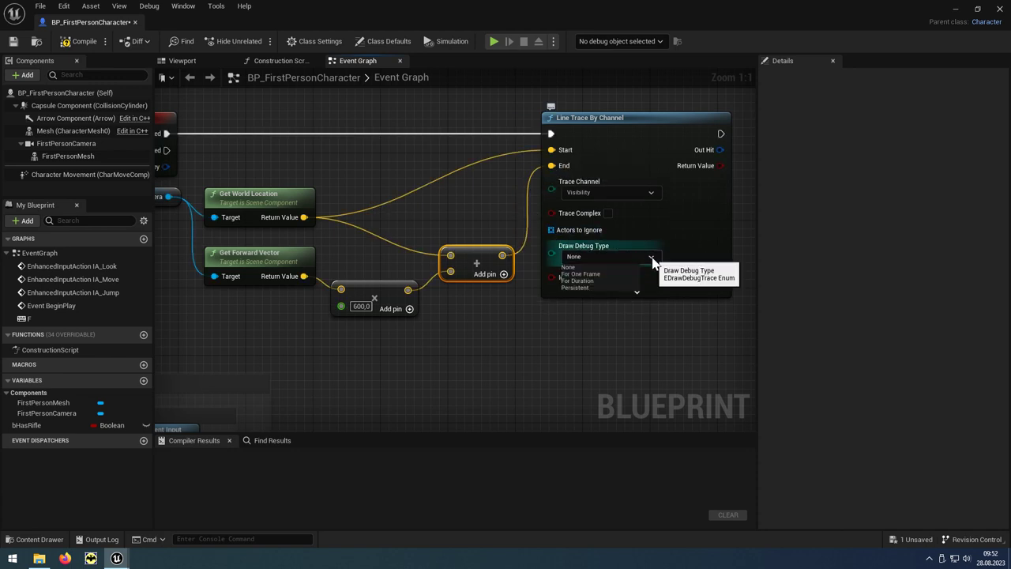
{"action": "left_click", "coordinate": [597, 281]}
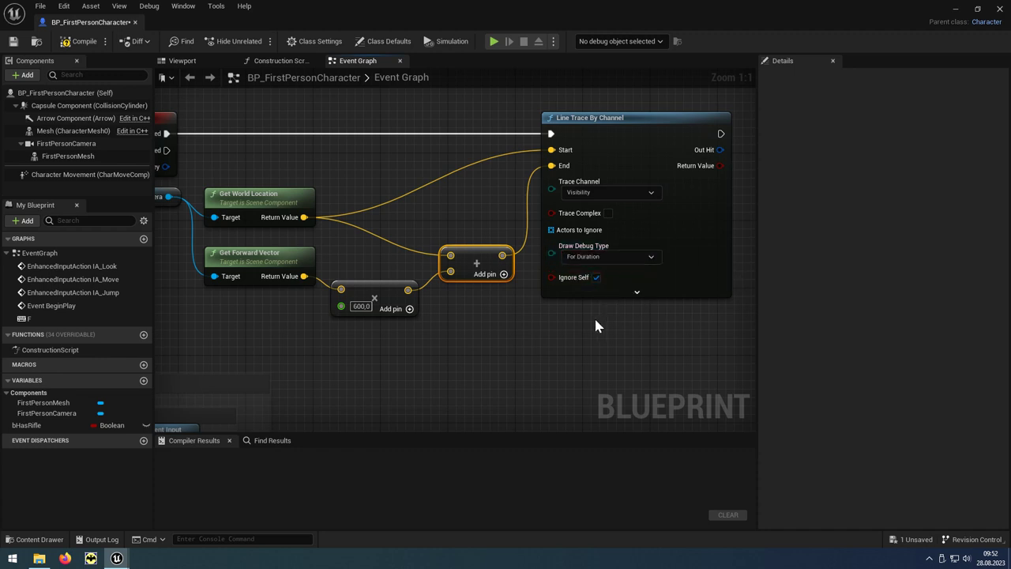
{"action": "left_click", "coordinate": [79, 41]}
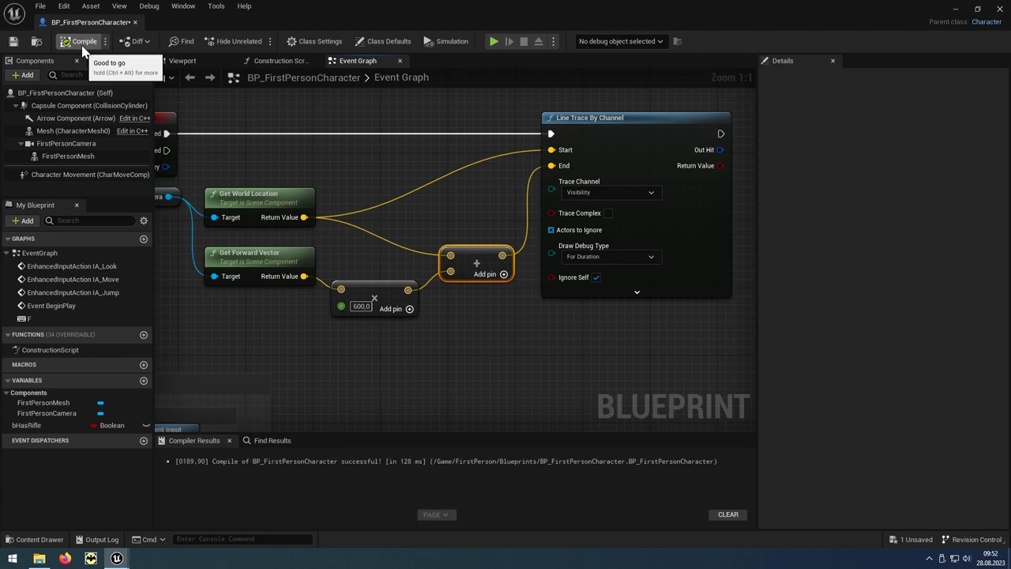
Close the Blueprint editor and play Map_Room_01 in the editor to test the trace.
{"action": "left_click", "coordinate": [1001, 9]}
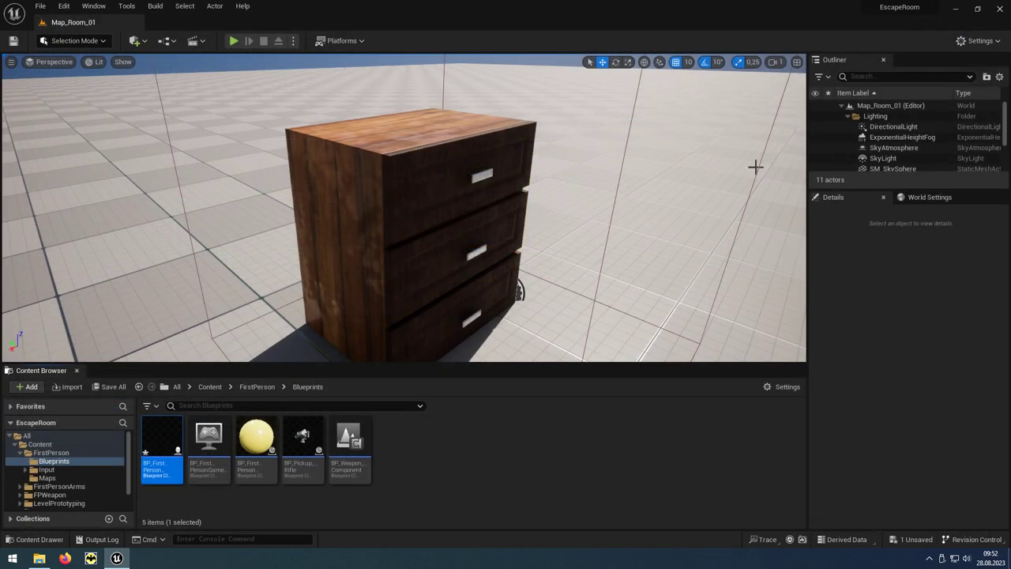
{"action": "left_click", "coordinate": [234, 41]}
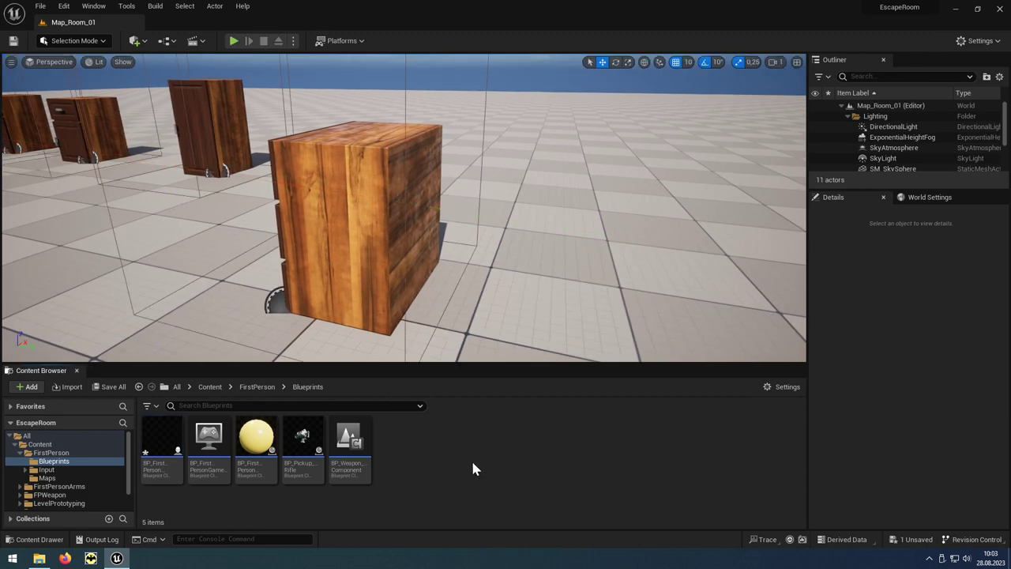
From the Content Browser context menu, create a Blueprint Interface named PathTraceBP.
{"action": "right_click", "coordinate": [472, 464]}
{"action": "mouse_move", "coordinate": [513, 305]}
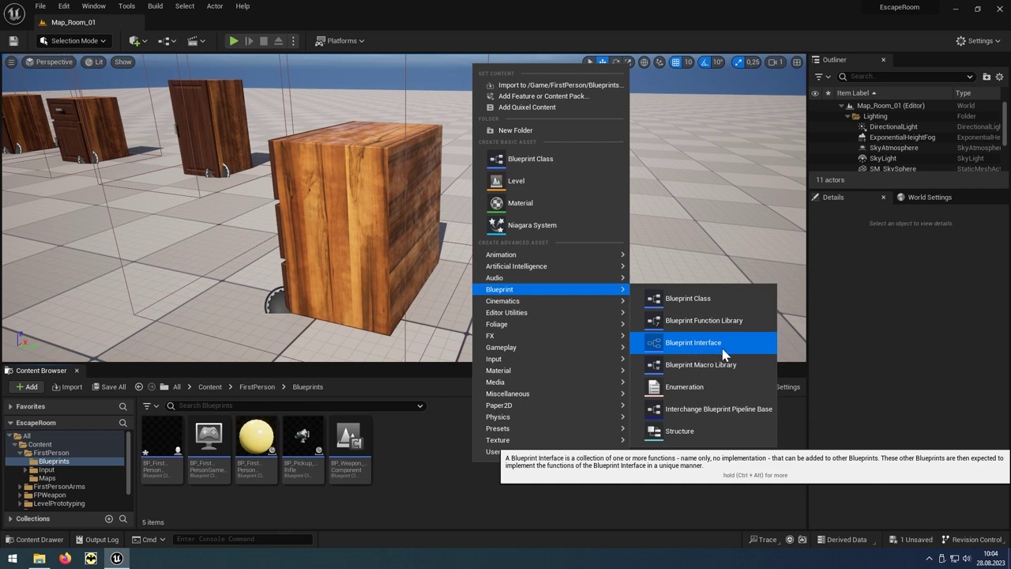
{"action": "left_click", "coordinate": [722, 347]}
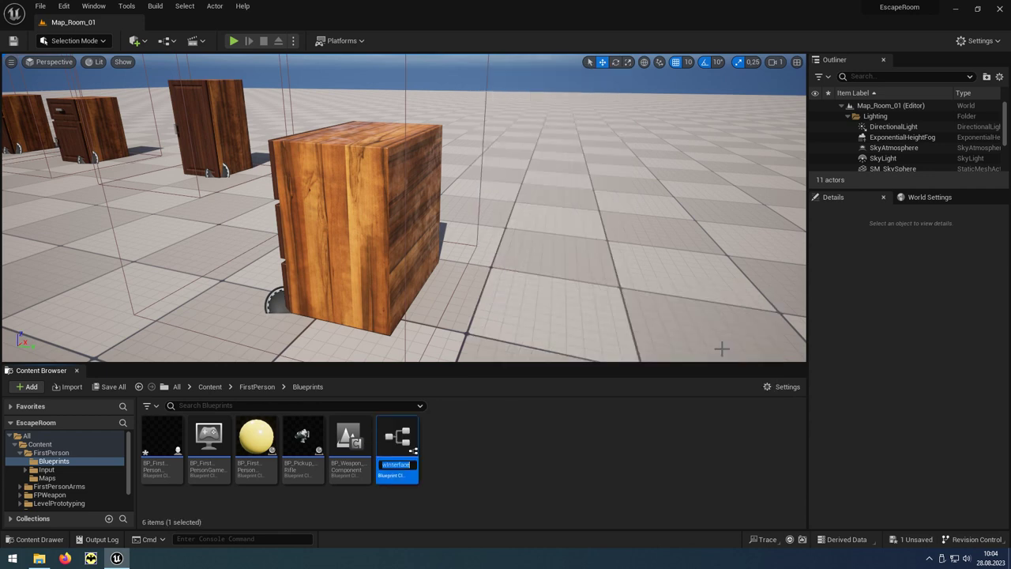
{"action": "type", "text": "P"}
{"action": "type", "text": "e"}
{"action": "type", "text": "BP"}
{"action": "key", "text": "Return"}
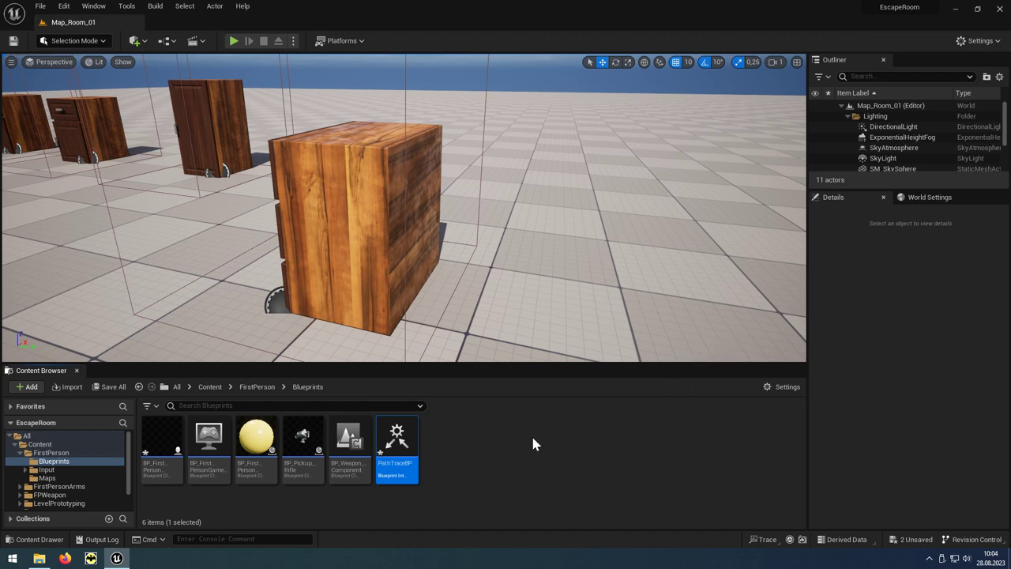
Open PathTraceBP, name its function PathTrace, compile, and close the interface editor.
{"action": "double_click", "coordinate": [408, 467]}
{"action": "type", "text": "PathTrace"}
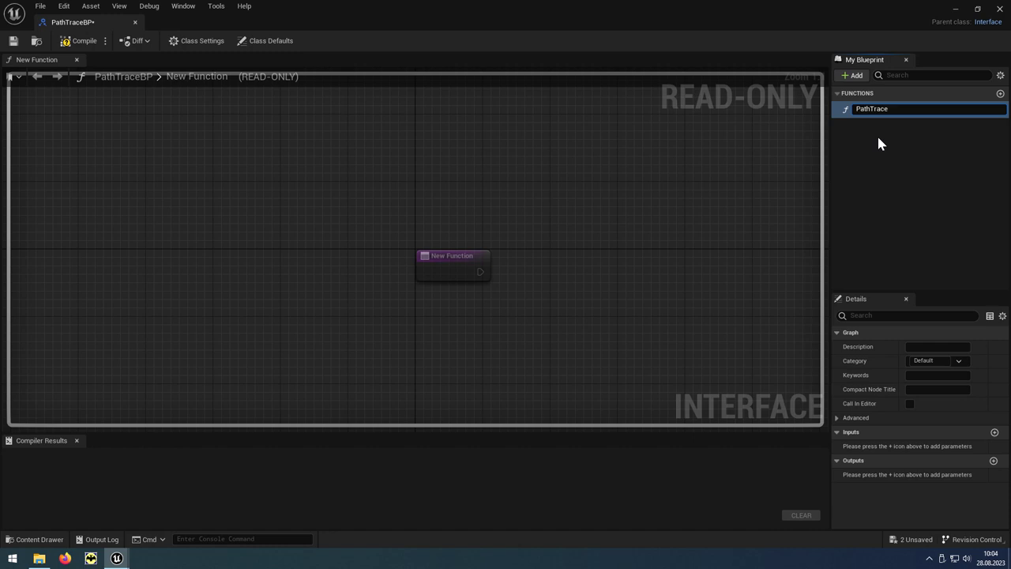
{"action": "key", "text": "Return"}
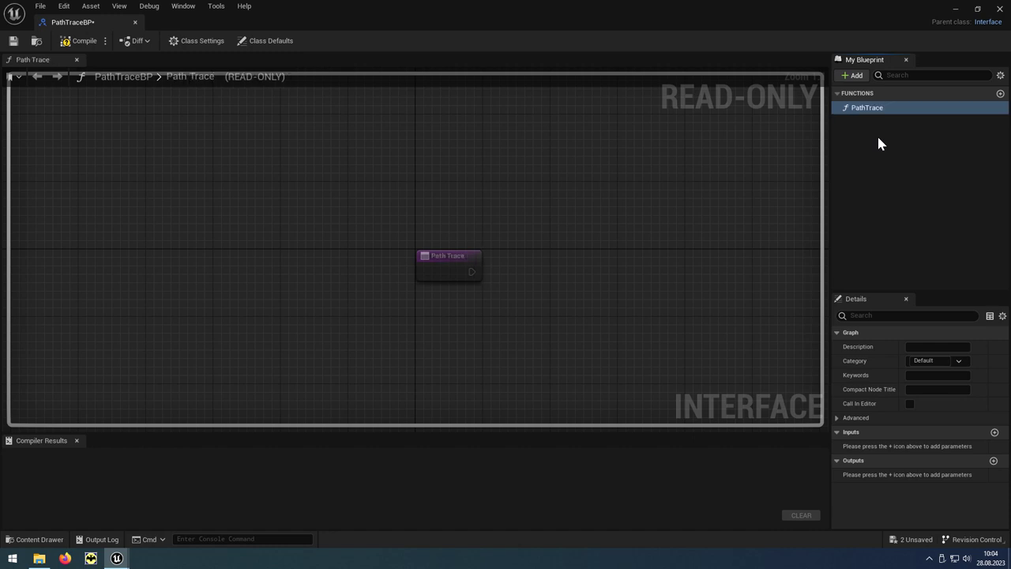
{"action": "left_click", "coordinate": [95, 42]}
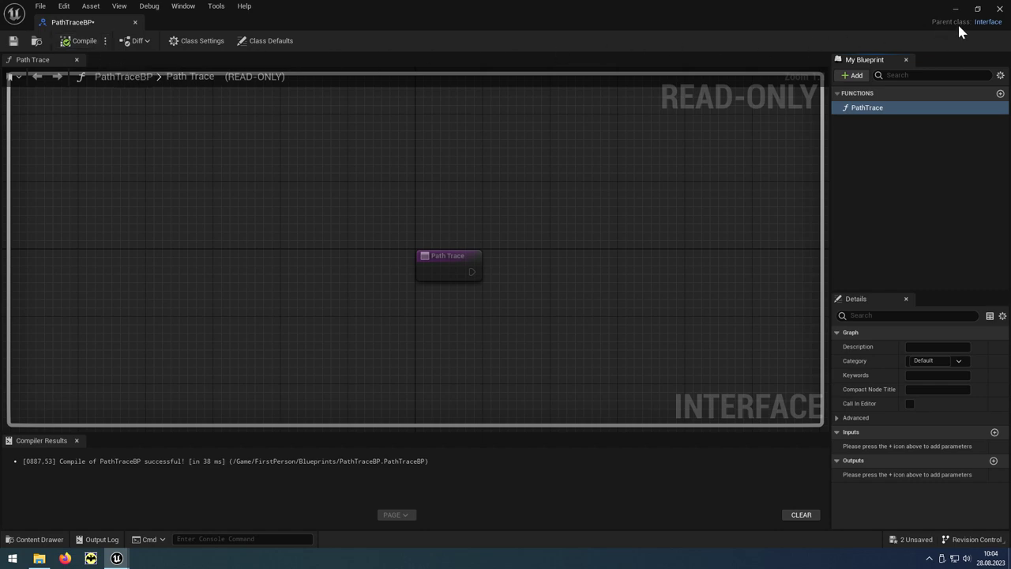
{"action": "left_click", "coordinate": [999, 9]}
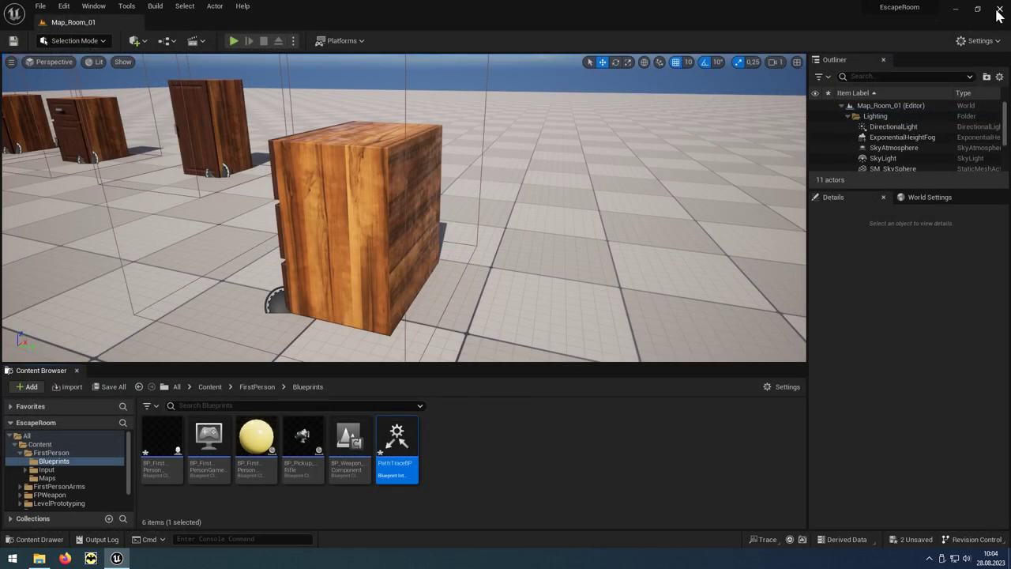
Open BP_FirstPersonCharacter, add PathTraceBP under Implemented Interfaces, and compile it.
{"action": "left_click", "coordinate": [173, 466]}
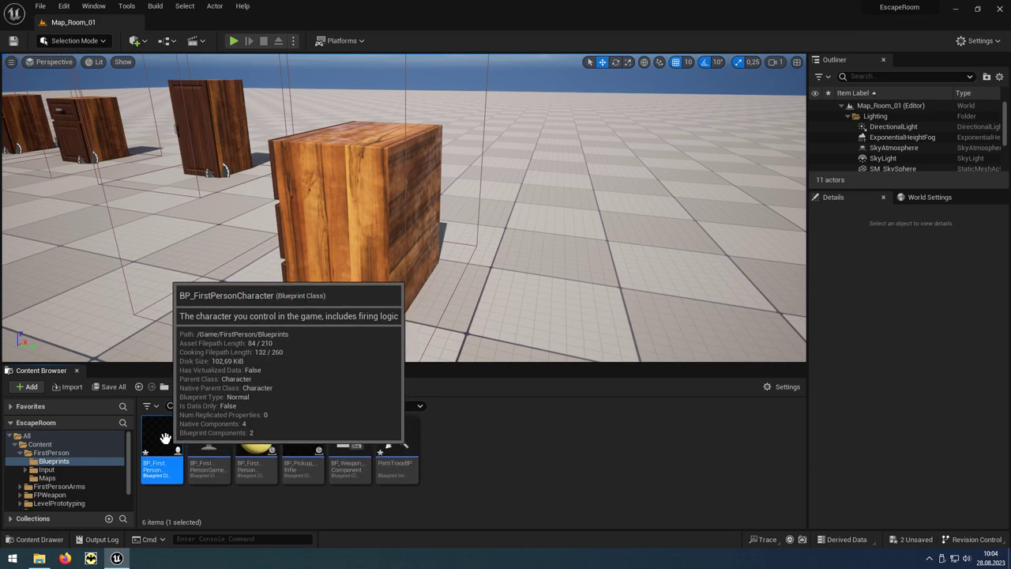
{"action": "double_click", "coordinate": [165, 441]}
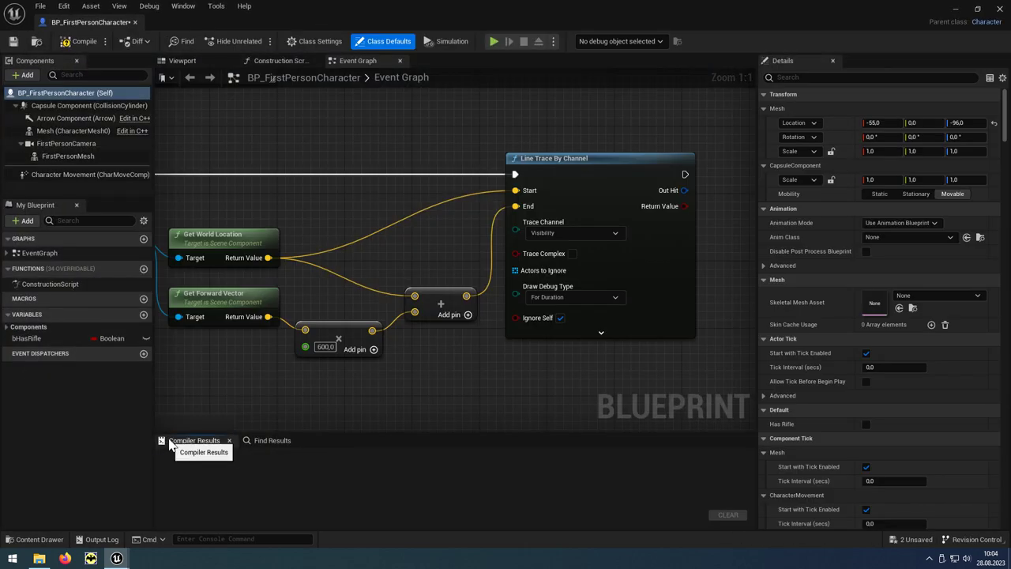
{"action": "left_click", "coordinate": [328, 51]}
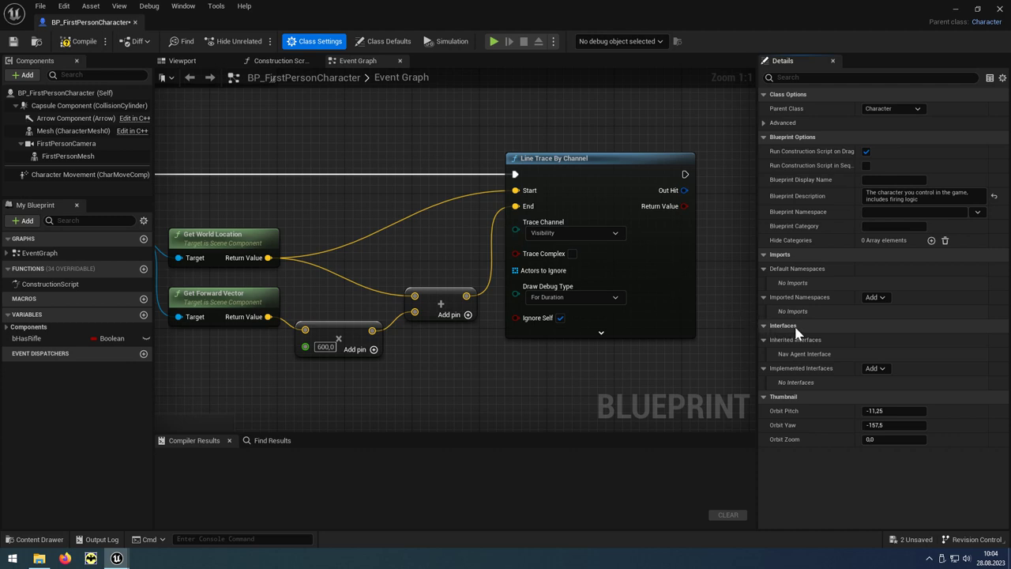
{"action": "left_click", "coordinate": [883, 368]}
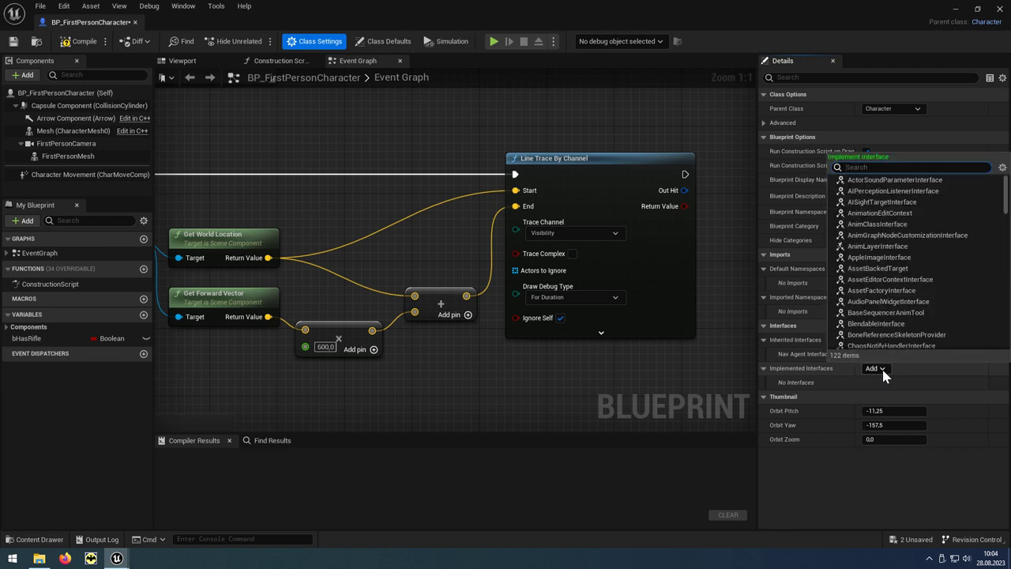
{"action": "type", "text": "path"}
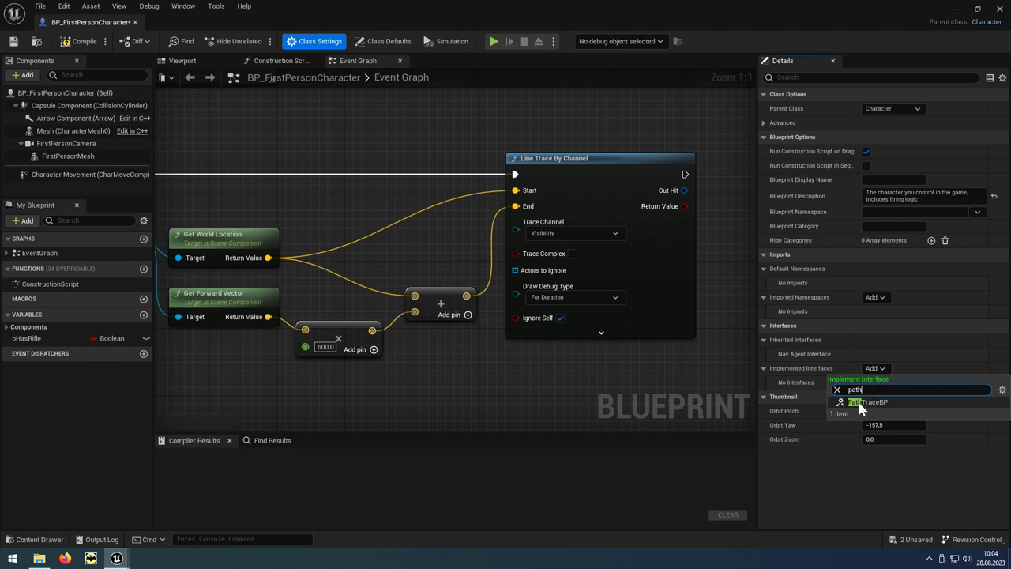
{"action": "left_click", "coordinate": [879, 405]}
{"action": "left_click", "coordinate": [879, 402]}
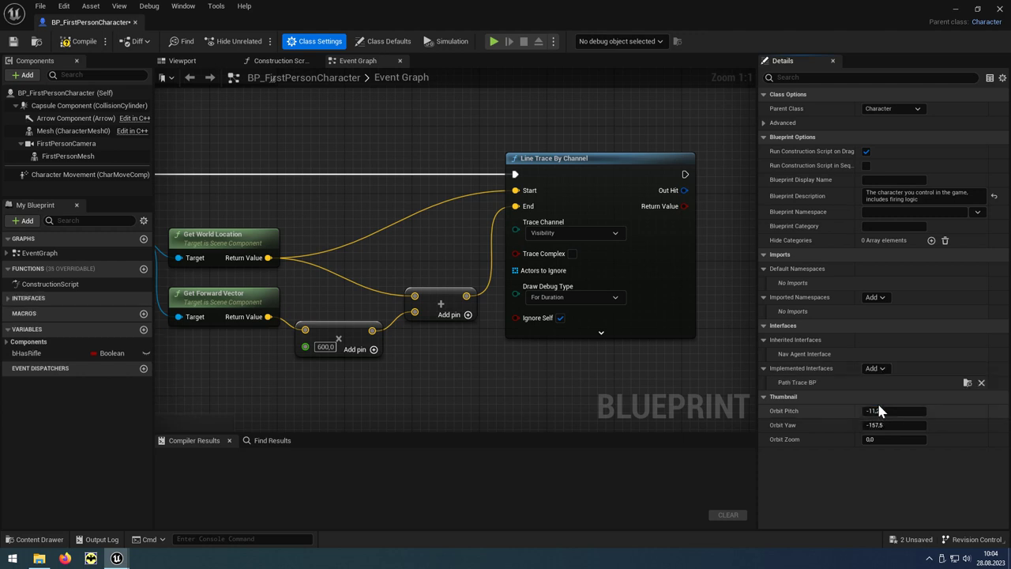
{"action": "left_click", "coordinate": [82, 41]}
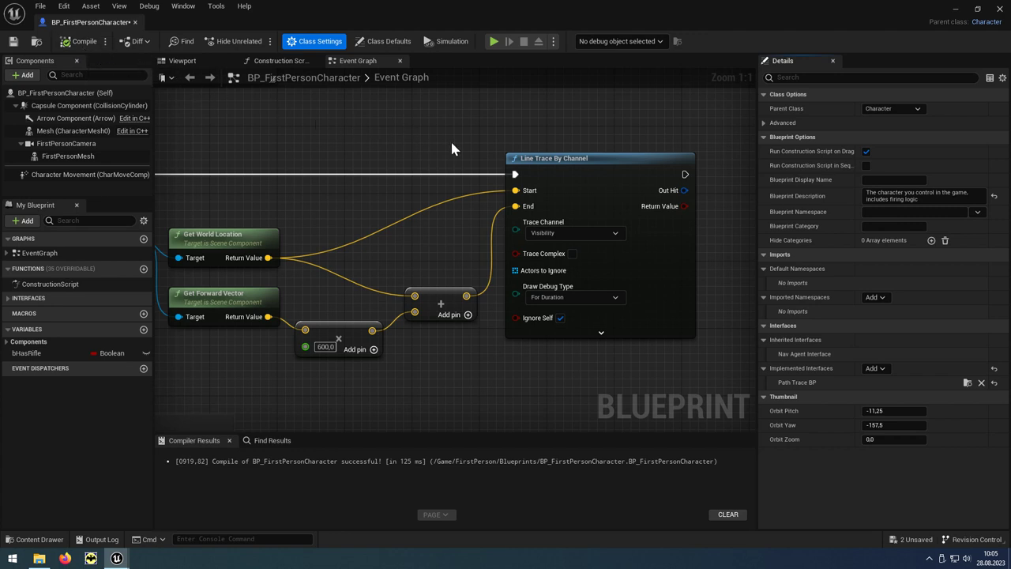
{"action": "right_click_drag", "start_coordinate": [451, 149], "coordinate": [225, 154]}
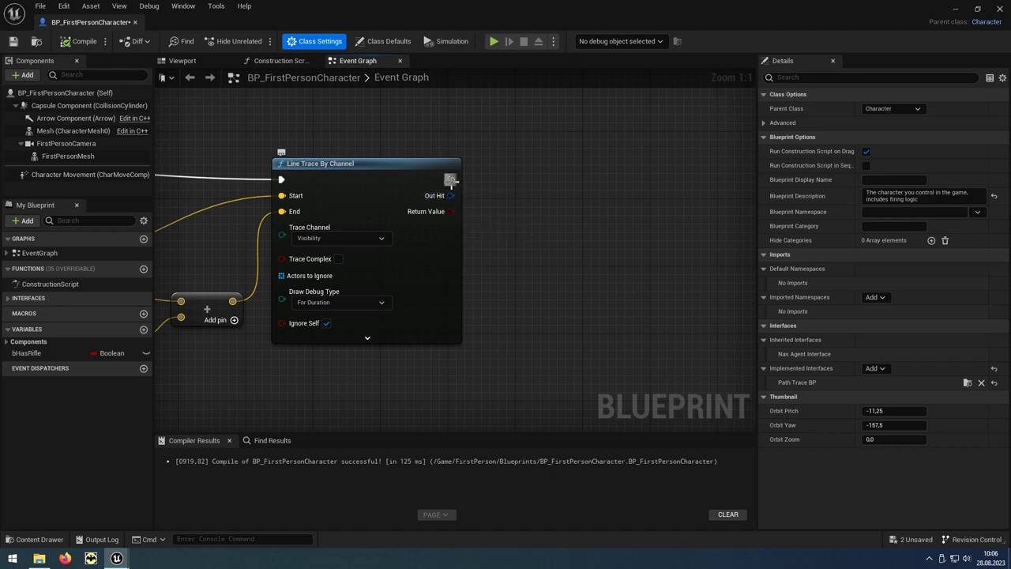
Add a Branch after the line trace with Return Value as its Condition, and break Out Hit into a Break Hit Result.
{"action": "left_click_drag", "start_coordinate": [451, 179], "coordinate": [507, 183]}
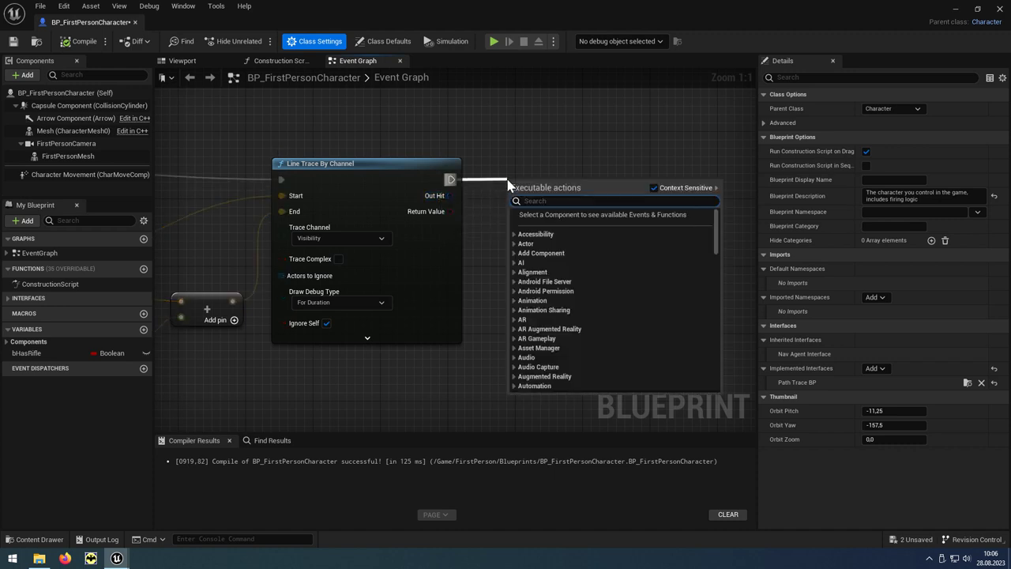
{"action": "type", "text": "branch"}
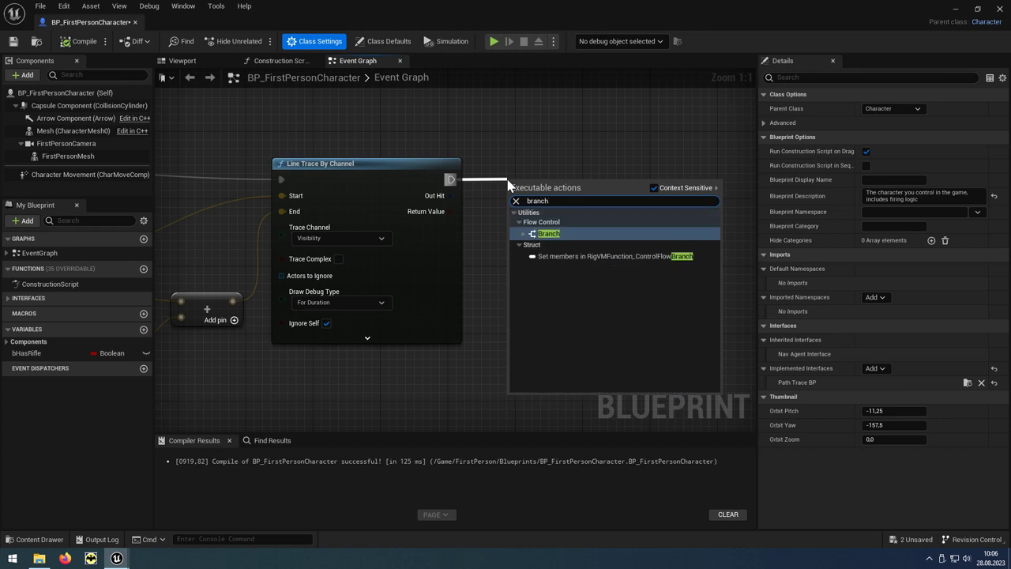
{"action": "left_click", "coordinate": [553, 233]}
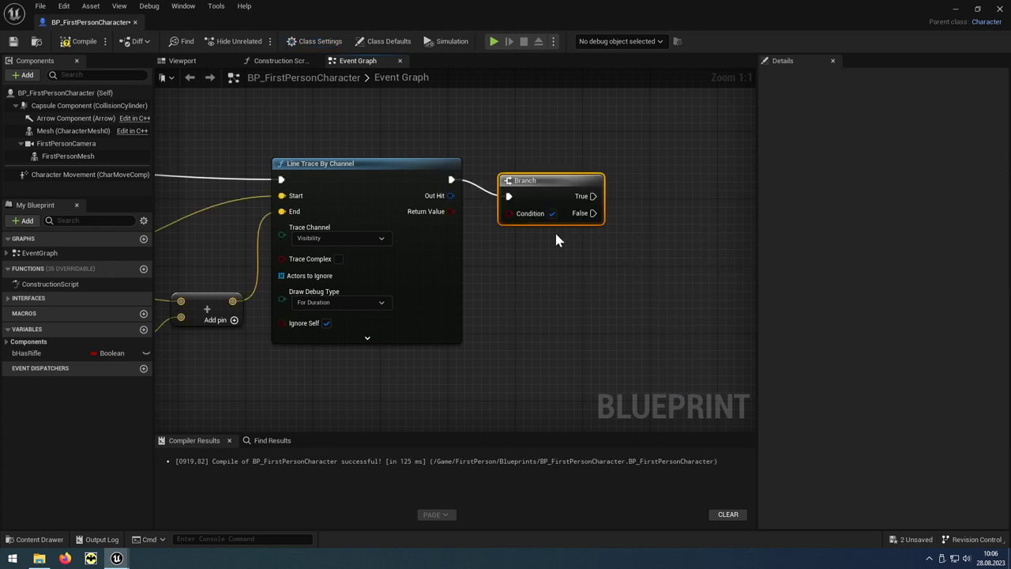
{"action": "left_click_drag", "start_coordinate": [450, 211], "coordinate": [508, 215]}
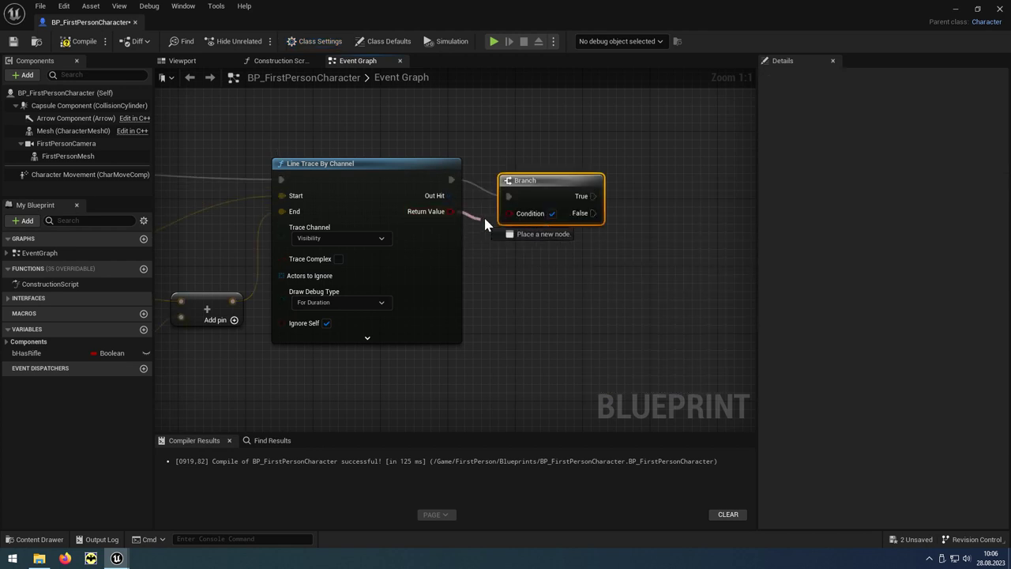
{"action": "left_click_drag", "start_coordinate": [545, 186], "coordinate": [535, 169]}
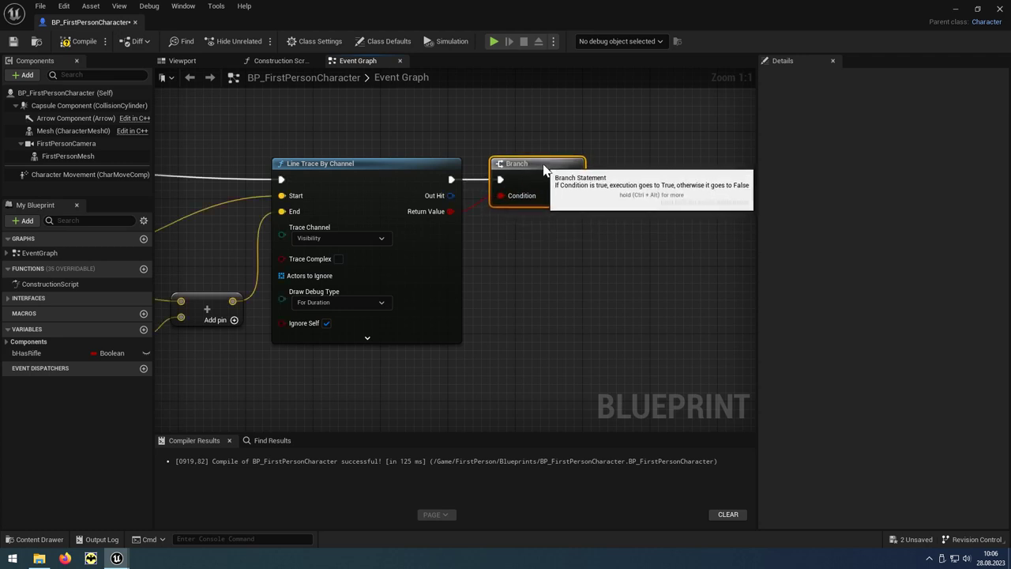
{"action": "right_click_drag", "start_coordinate": [567, 237], "coordinate": [470, 226]}
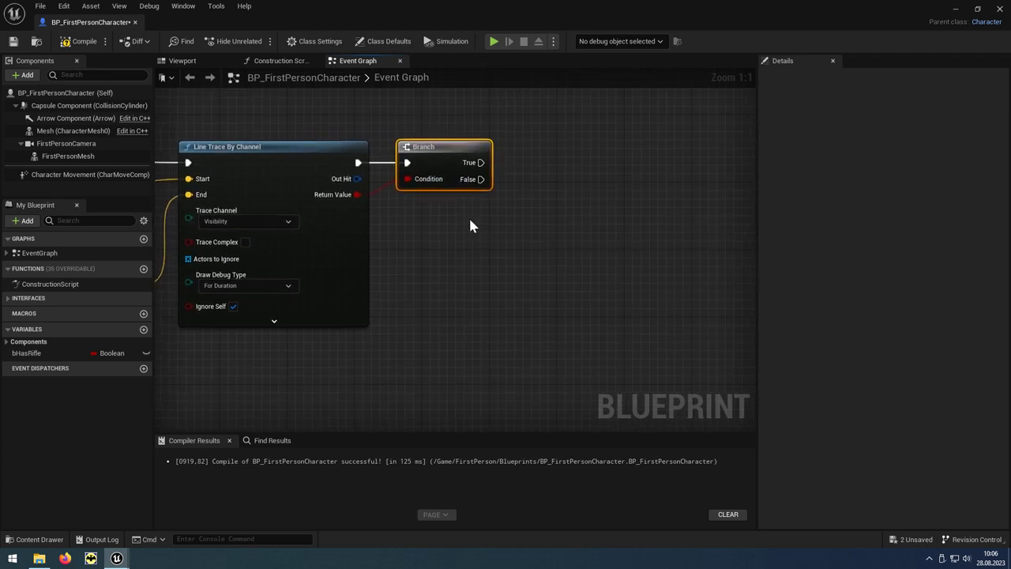
{"action": "left_click_drag", "start_coordinate": [369, 182], "coordinate": [433, 230]}
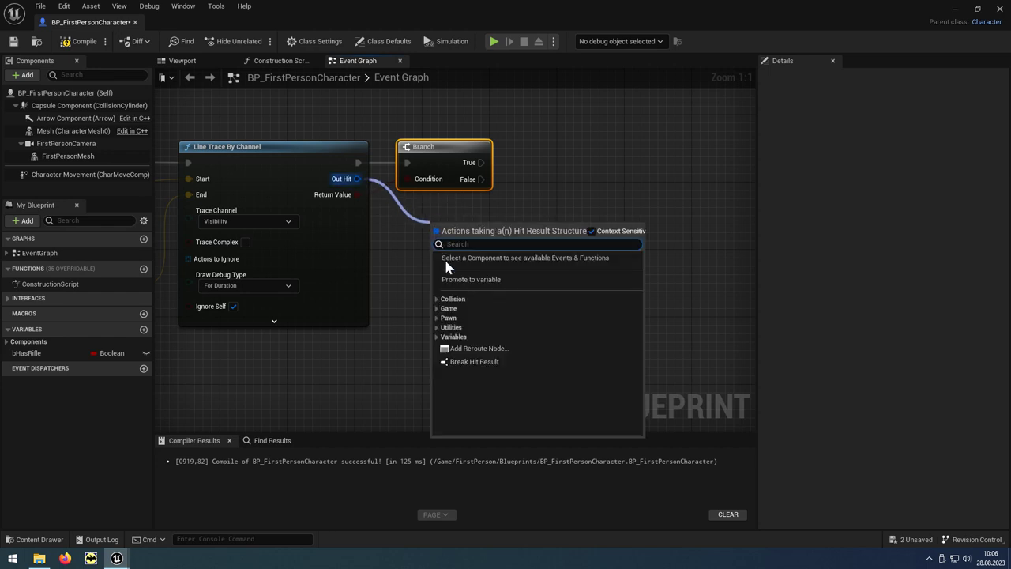
{"action": "left_click", "coordinate": [474, 361]}
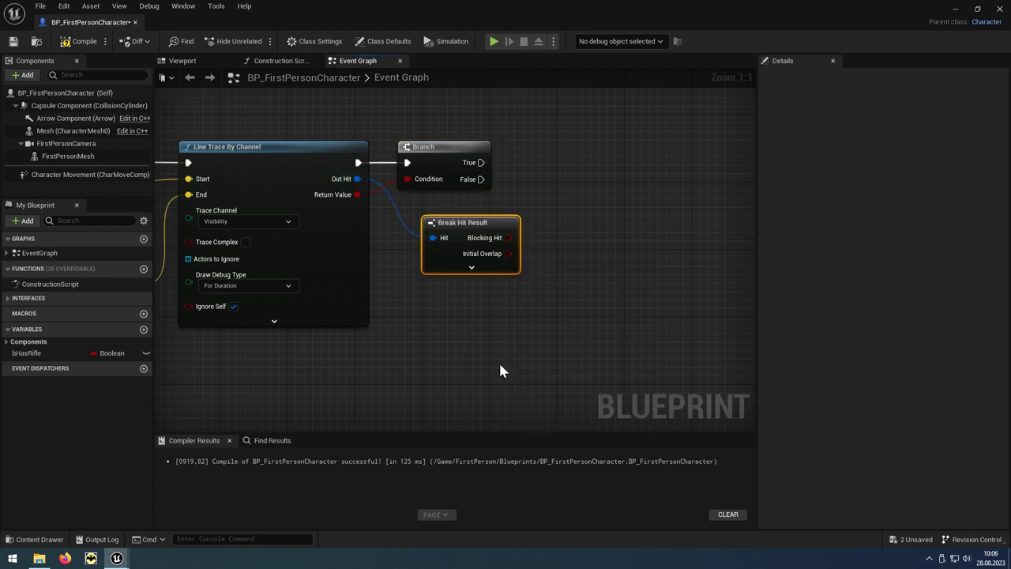
Add a Path Trace message targeting Hit Actor, fire it from Branch True, then compile and save.
{"action": "left_click", "coordinate": [472, 268]}
{"action": "right_click_drag", "start_coordinate": [605, 314], "coordinate": [489, 193]}
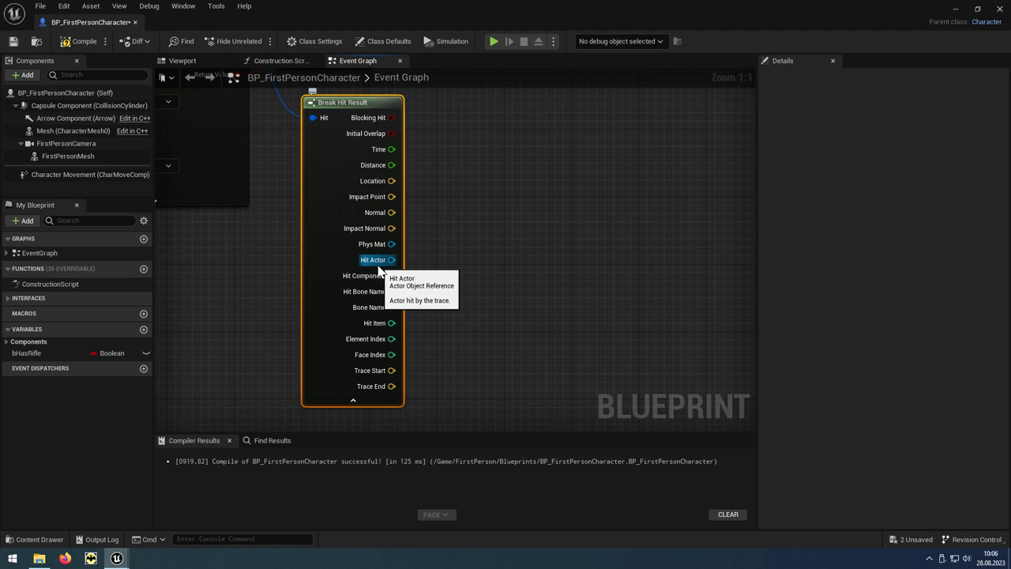
{"action": "left_click_drag", "start_coordinate": [391, 259], "coordinate": [480, 193]}
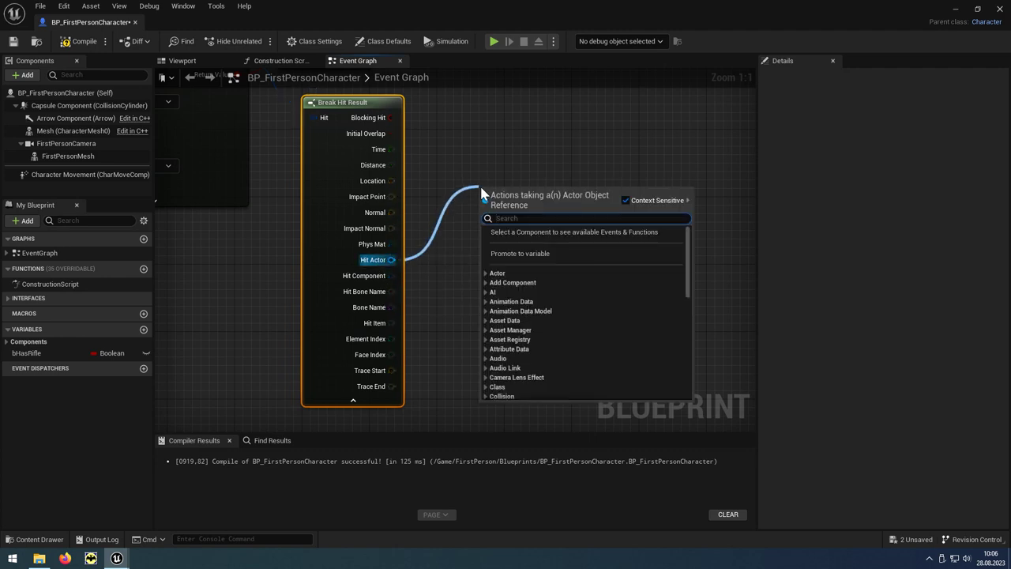
{"action": "type", "text": "path"}
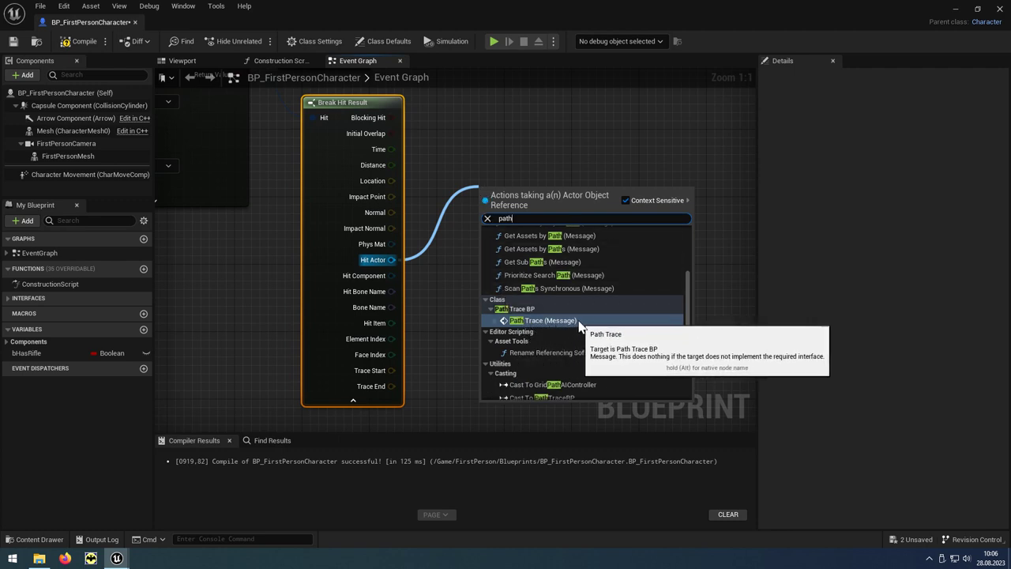
{"action": "left_click", "coordinate": [582, 320]}
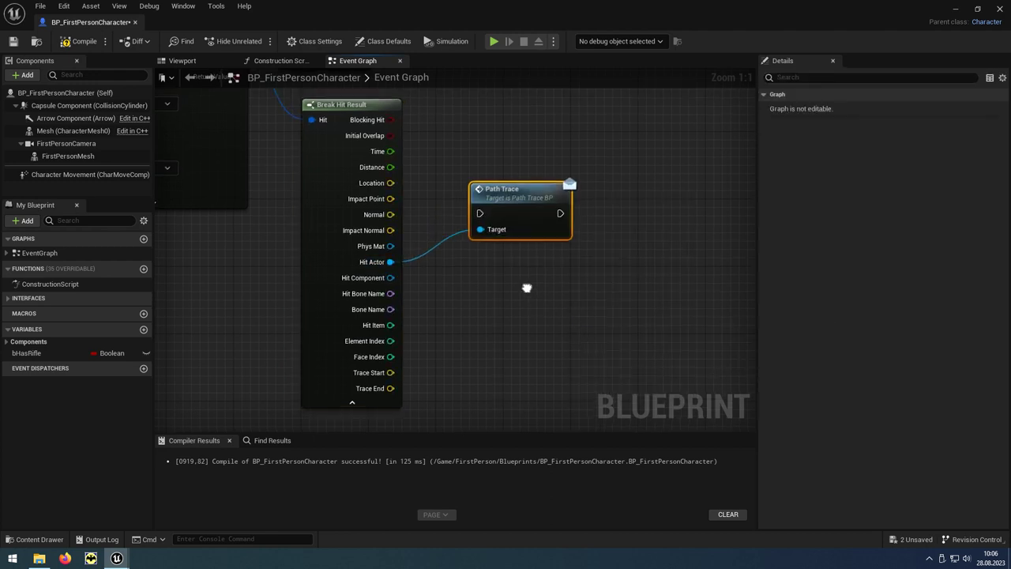
{"action": "right_click_drag", "start_coordinate": [526, 287], "coordinate": [529, 398]}
{"action": "left_click_drag", "start_coordinate": [500, 299], "coordinate": [466, 130]}
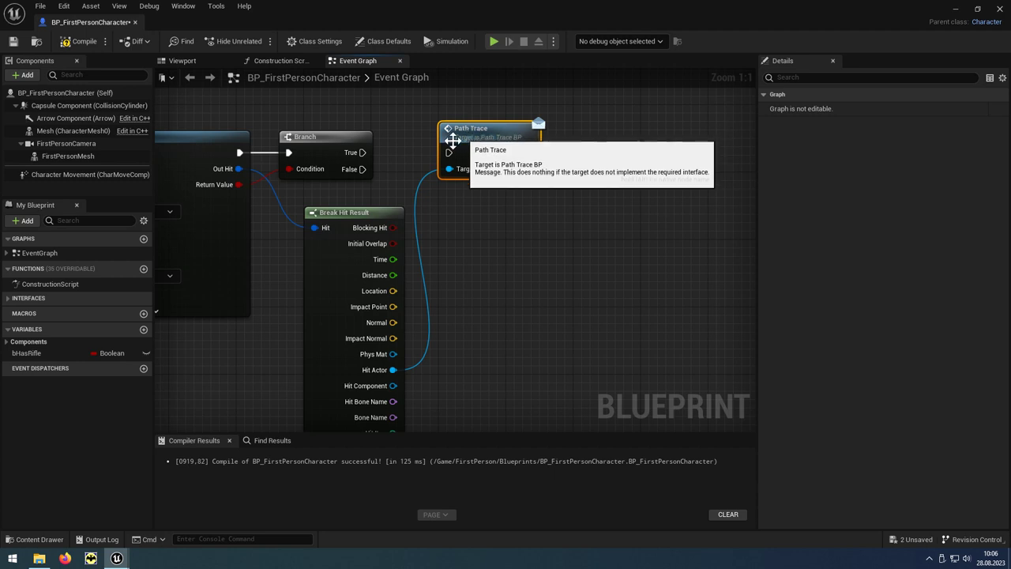
{"action": "left_click_drag", "start_coordinate": [362, 153], "coordinate": [450, 158]}
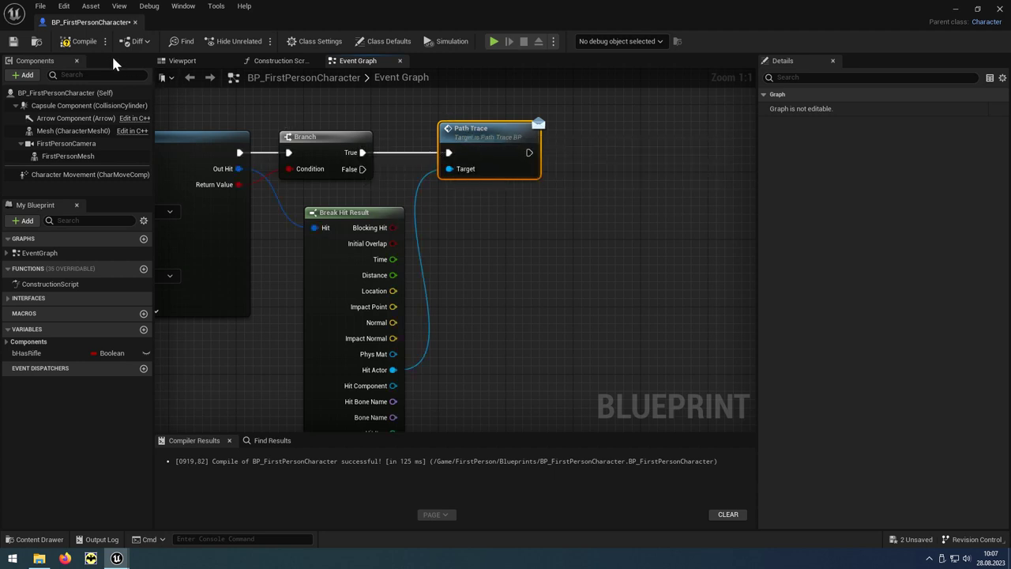
{"action": "left_click", "coordinate": [86, 46]}
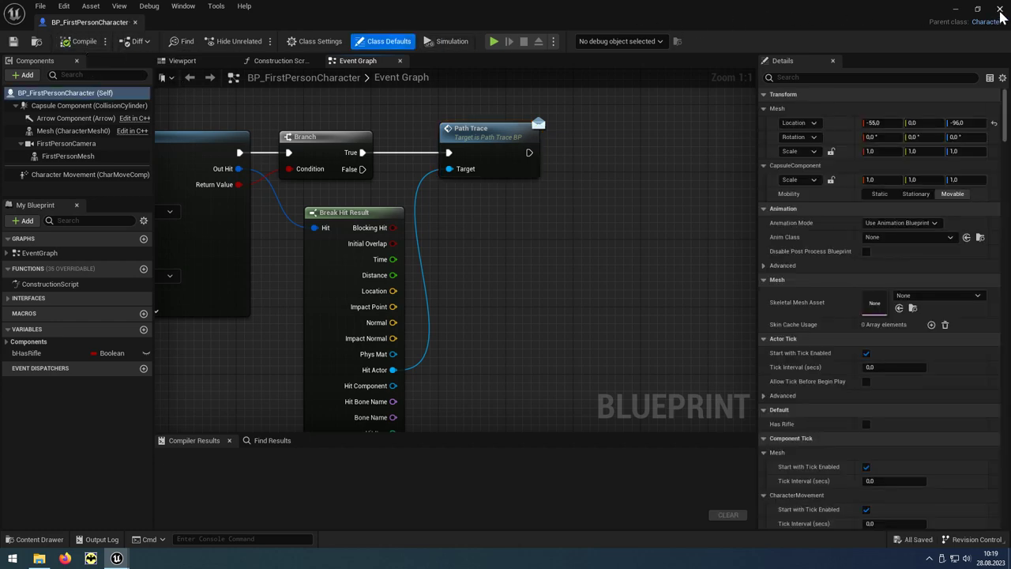
Close the character blueprint and create a Meshes folder inside Content/SM_Wardrobe_01.
{"action": "left_click", "coordinate": [999, 11]}
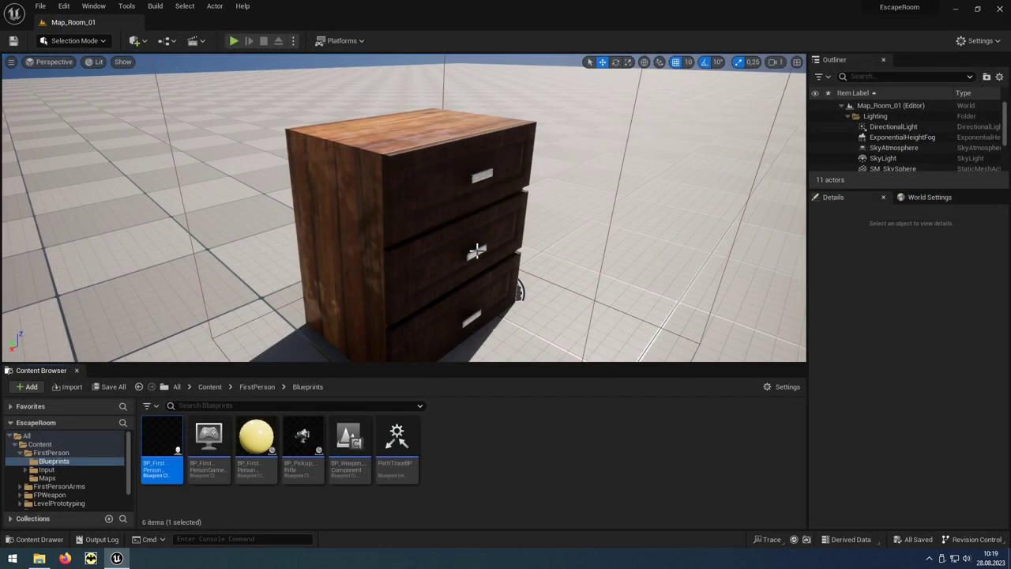
{"action": "left_click", "coordinate": [209, 390]}
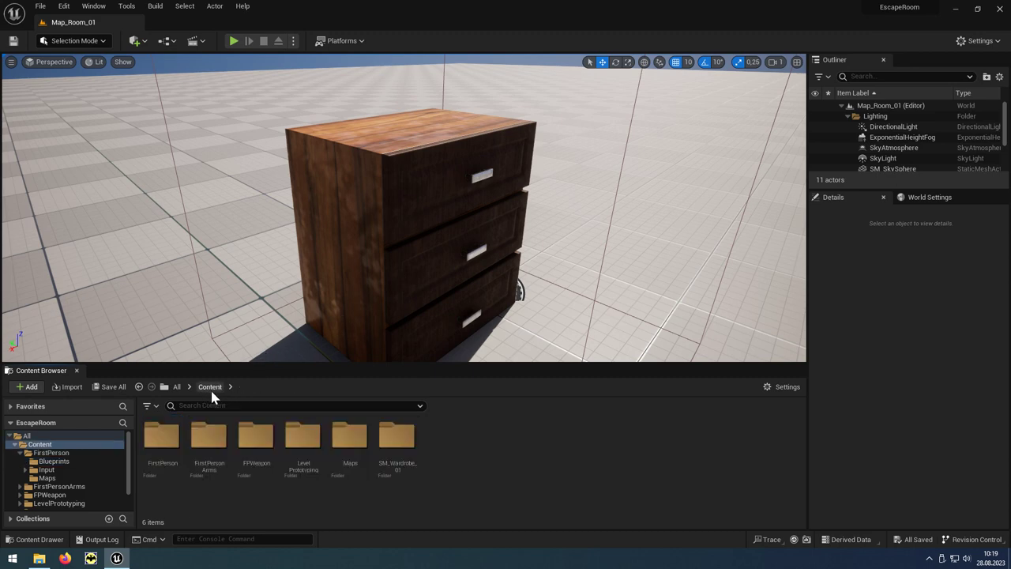
{"action": "left_click", "coordinate": [406, 481]}
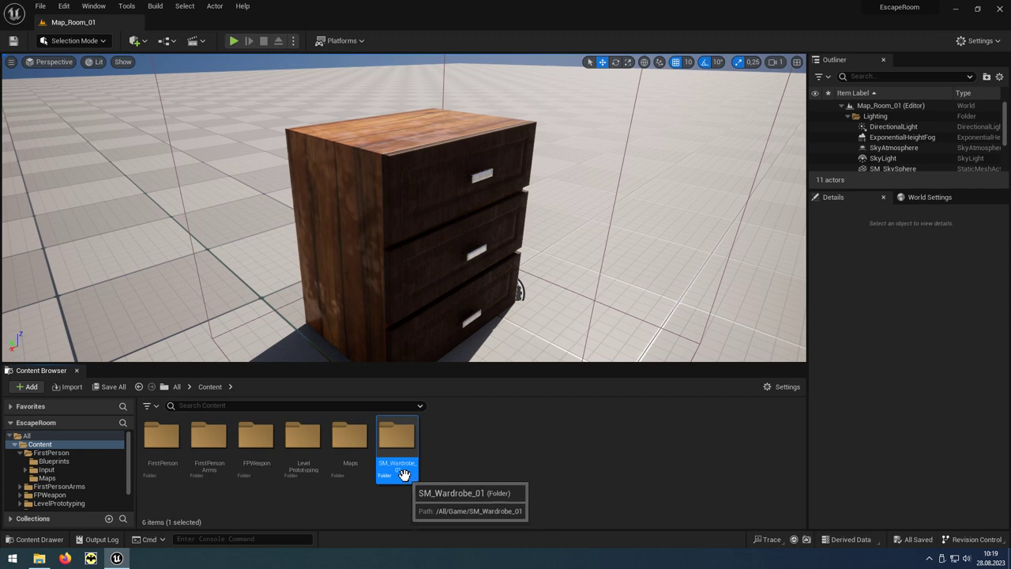
{"action": "double_click", "coordinate": [405, 479]}
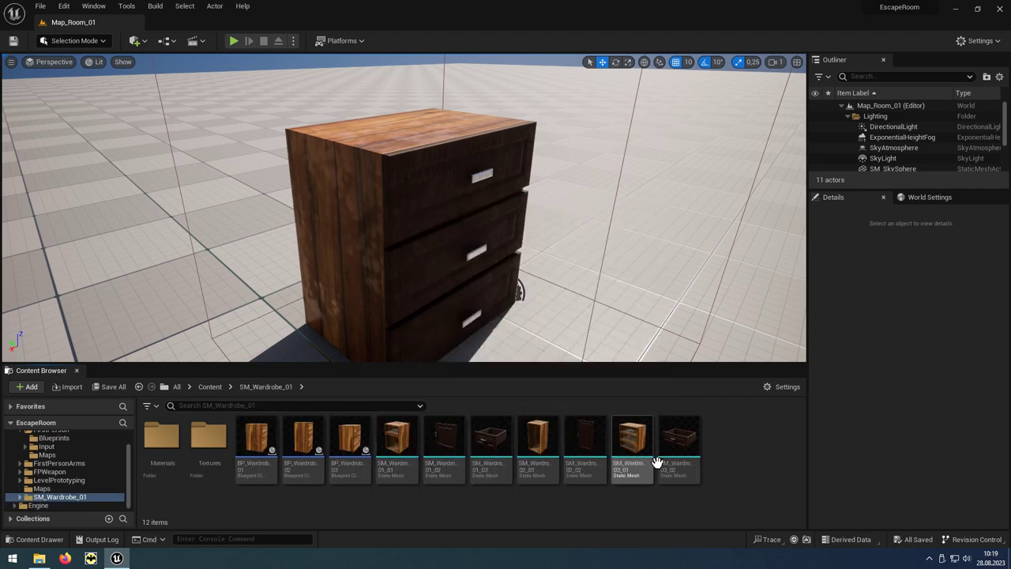
{"action": "right_click", "coordinate": [719, 456]}
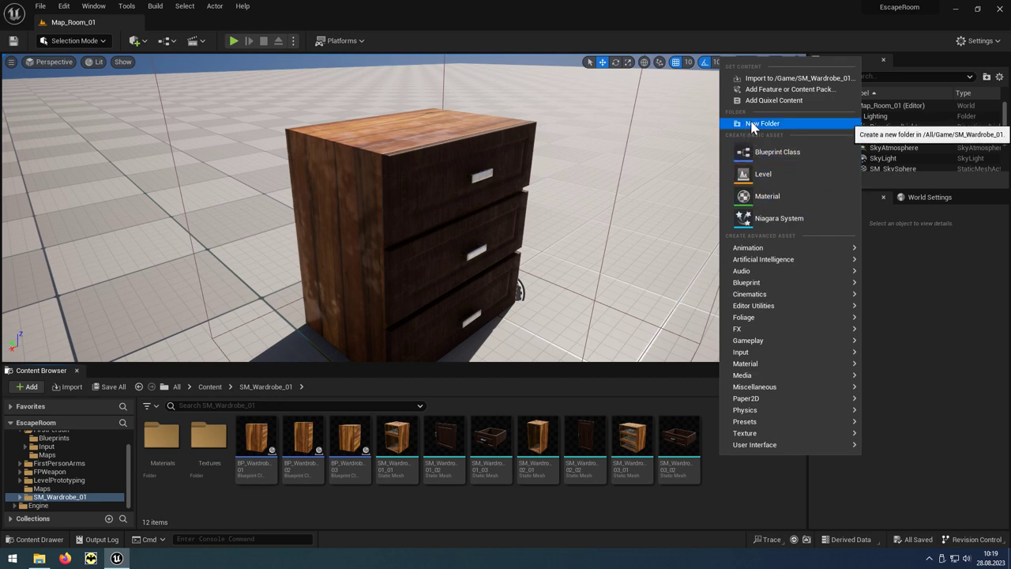
{"action": "left_click", "coordinate": [782, 126]}
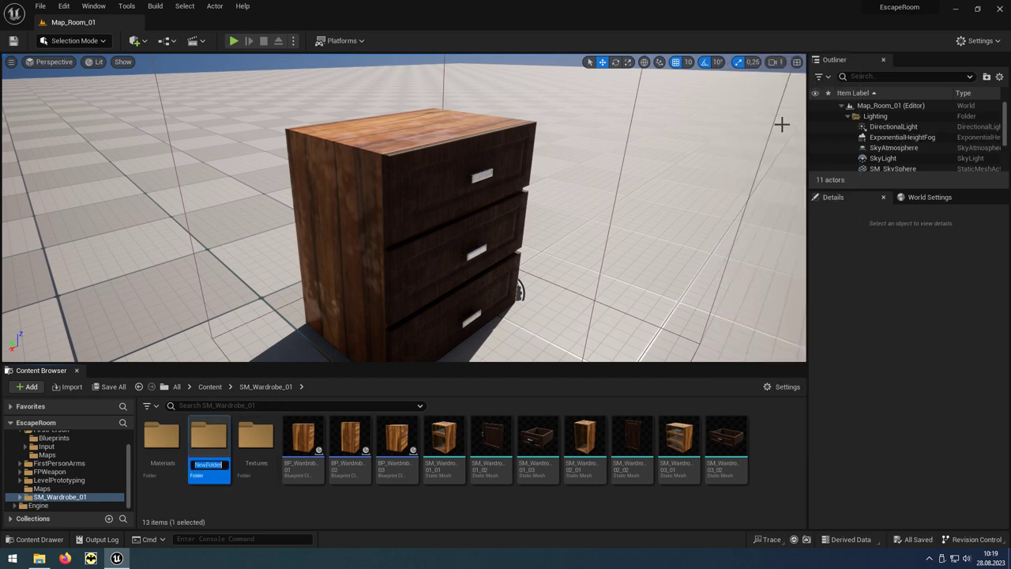
{"action": "type", "text": "Meshes"}
{"action": "key", "text": "Return"}
Move the seven SM_Wardrobe static meshes into the Meshes folder.
{"action": "left_click", "coordinate": [447, 425]}
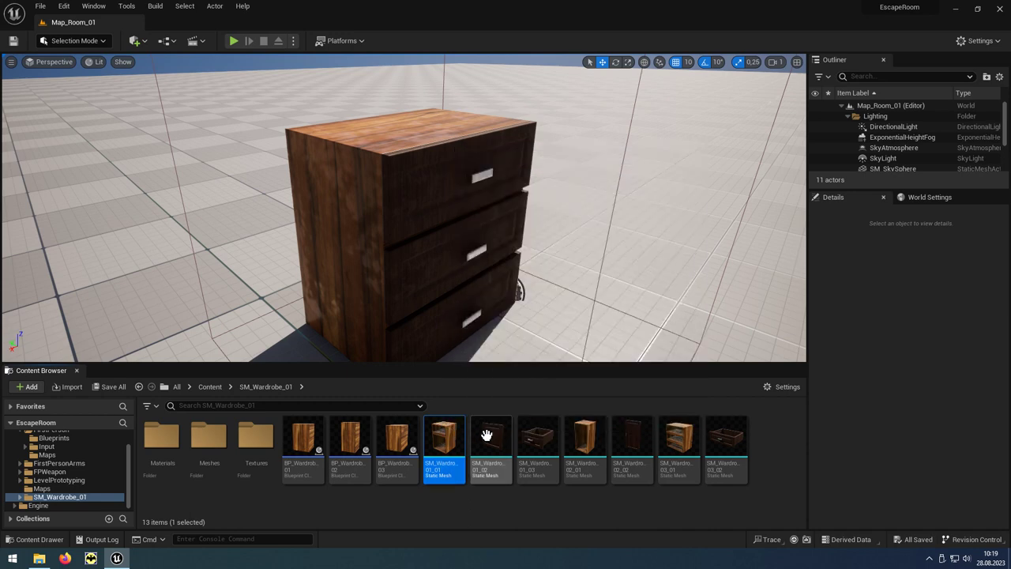
{"action": "left_click", "coordinate": [716, 440], "text": "shift"}
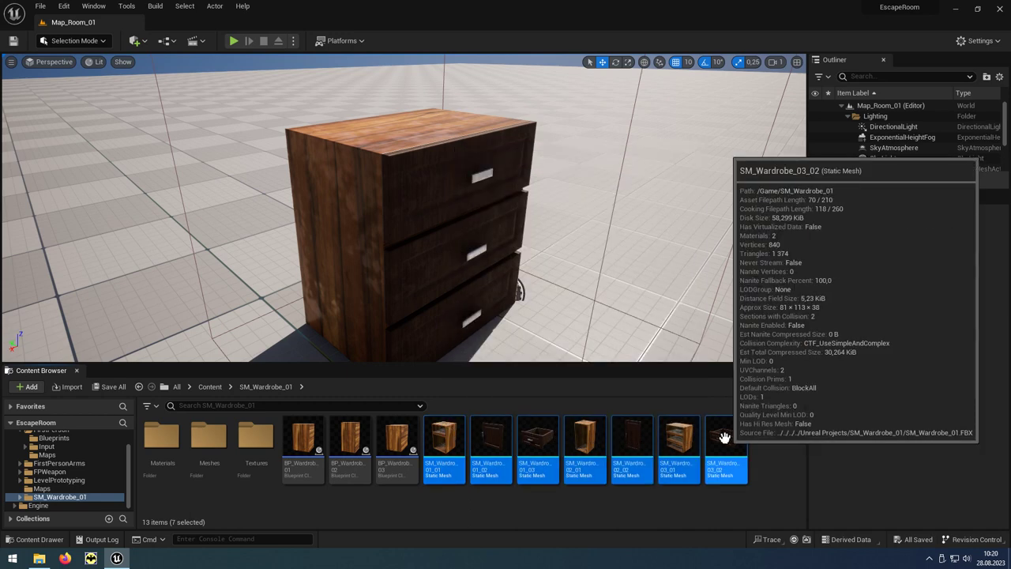
{"action": "left_click_drag", "start_coordinate": [447, 433], "coordinate": [215, 449]}
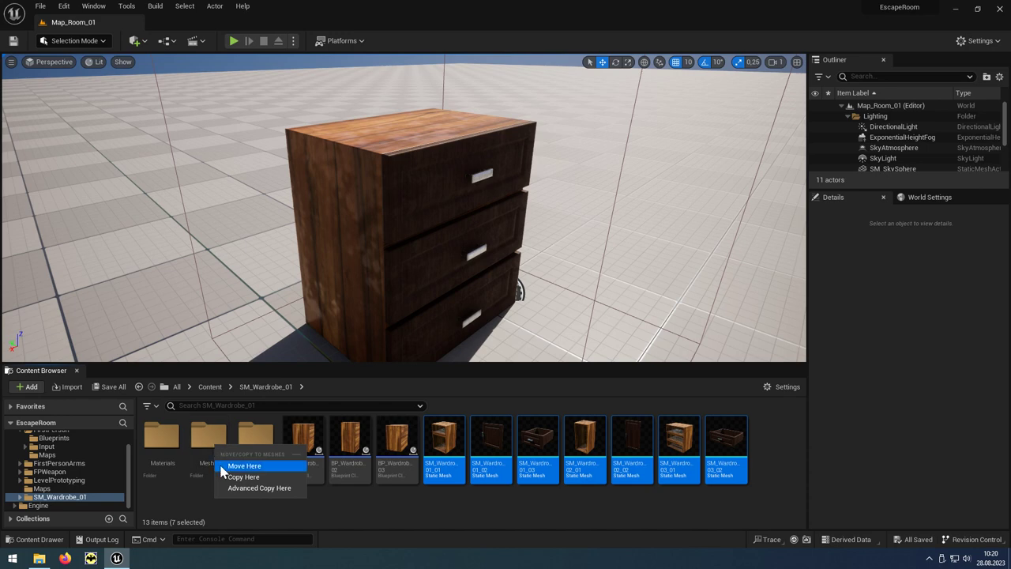
{"action": "left_click", "coordinate": [264, 467]}
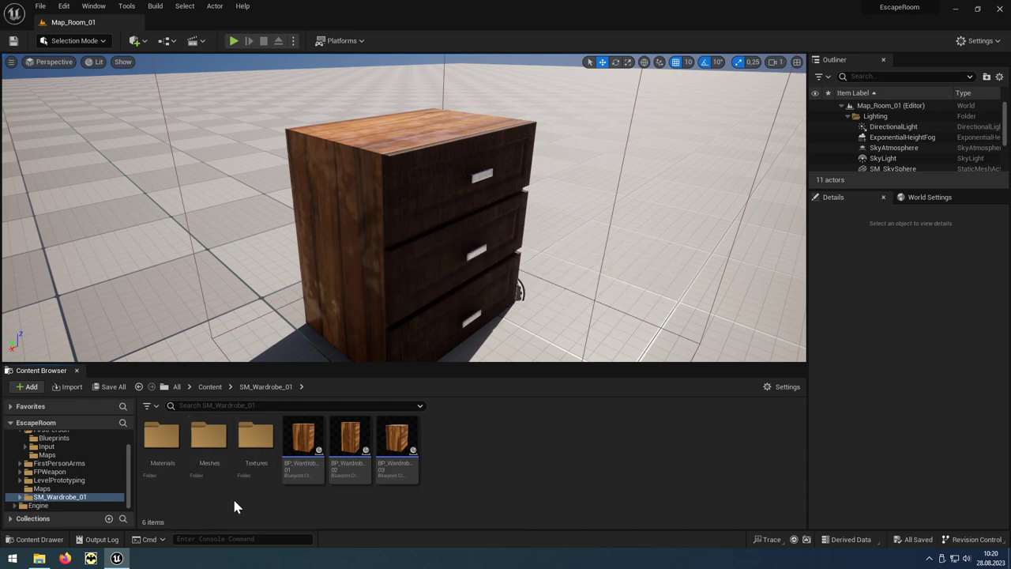
Duplicate BP_Wardrobe_01 and name the copy BP_Wardrobe_01_01.
{"action": "mouse_move", "coordinate": [316, 473]}
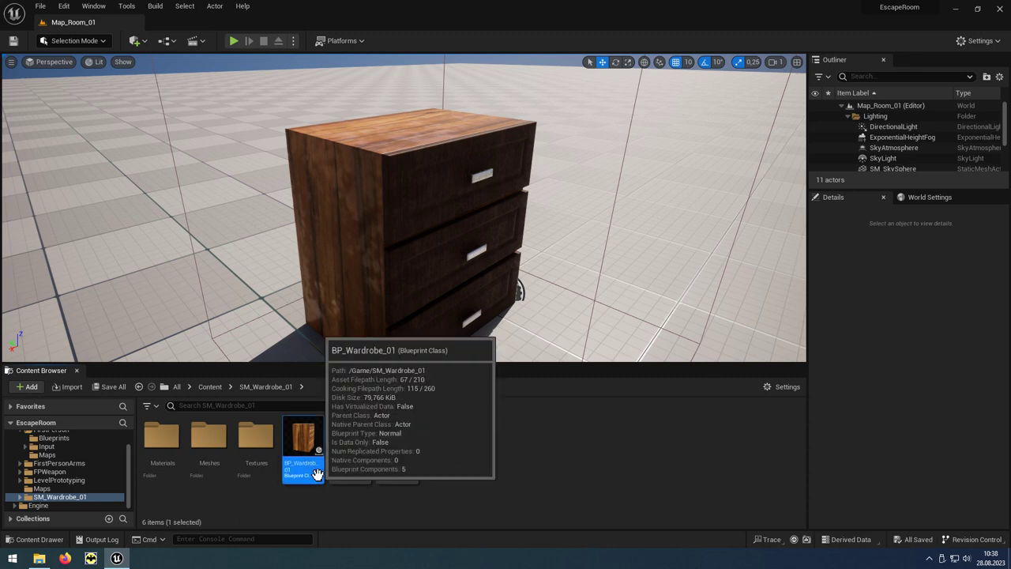
{"action": "right_click", "coordinate": [316, 472]}
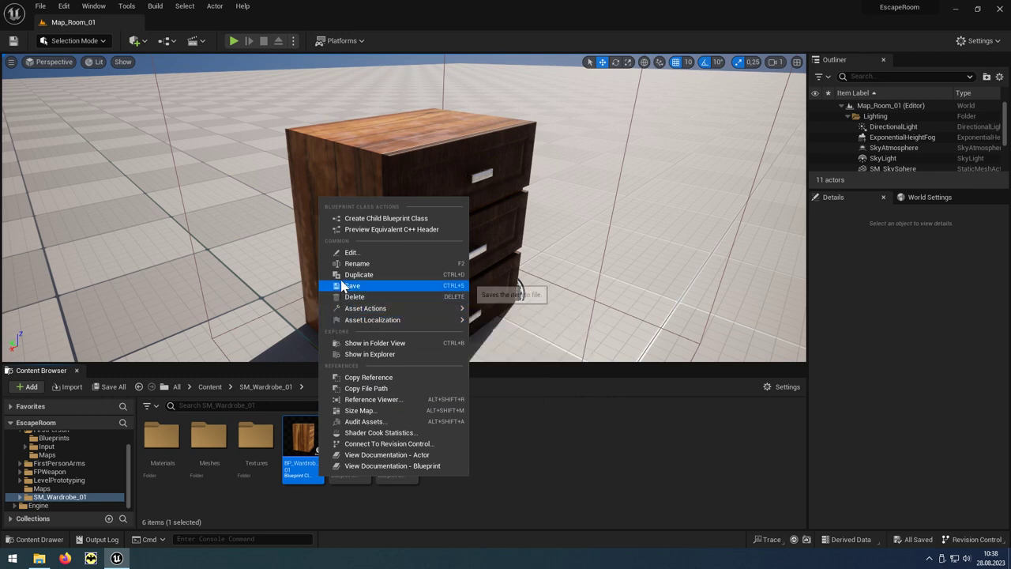
{"action": "left_click", "coordinate": [385, 279]}
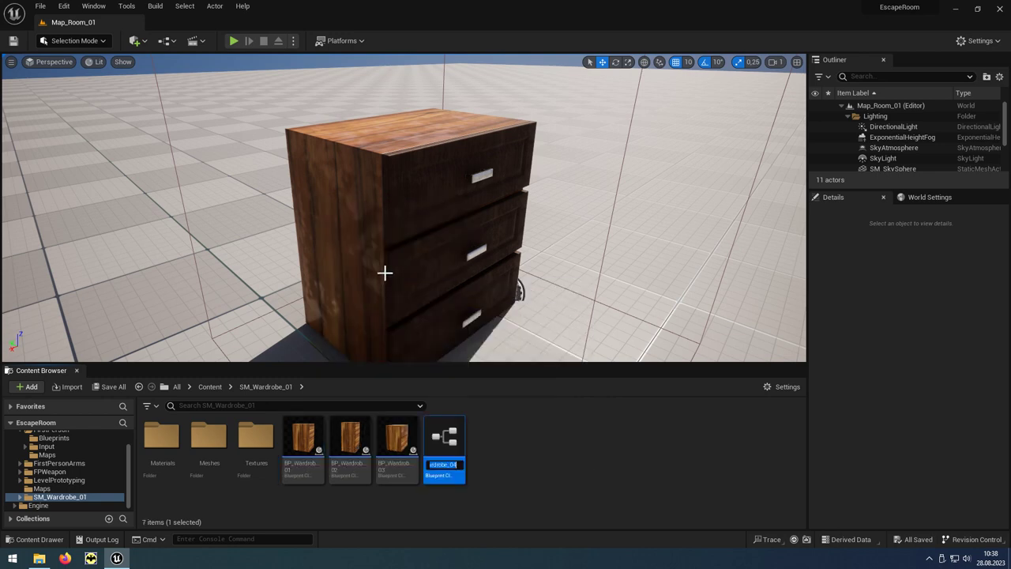
{"action": "key", "text": "End"}
{"action": "type", "text": "1"}
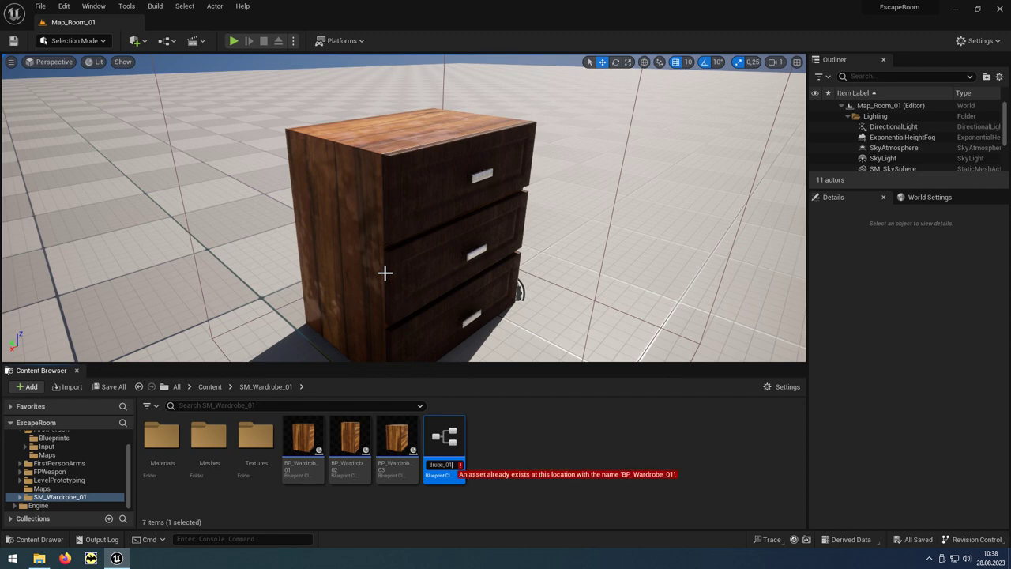
{"action": "type", "text": "_01"}
{"action": "key", "text": "Return"}
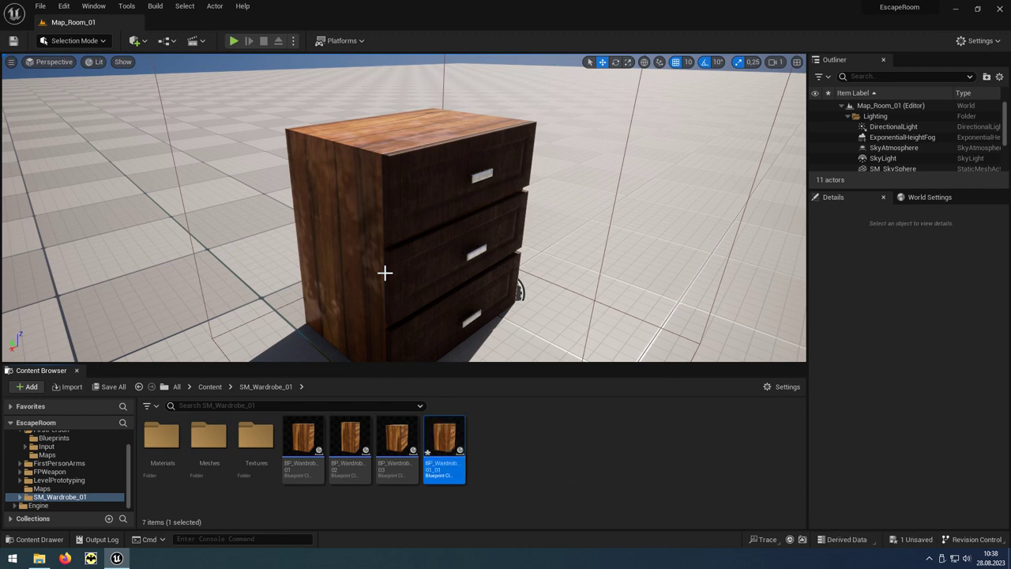
Open BP_Wardrobe_01_01 and delete its SM_Wardrobe_01_01 wardrobe body component in the Viewport.
{"action": "double_click", "coordinate": [457, 421]}
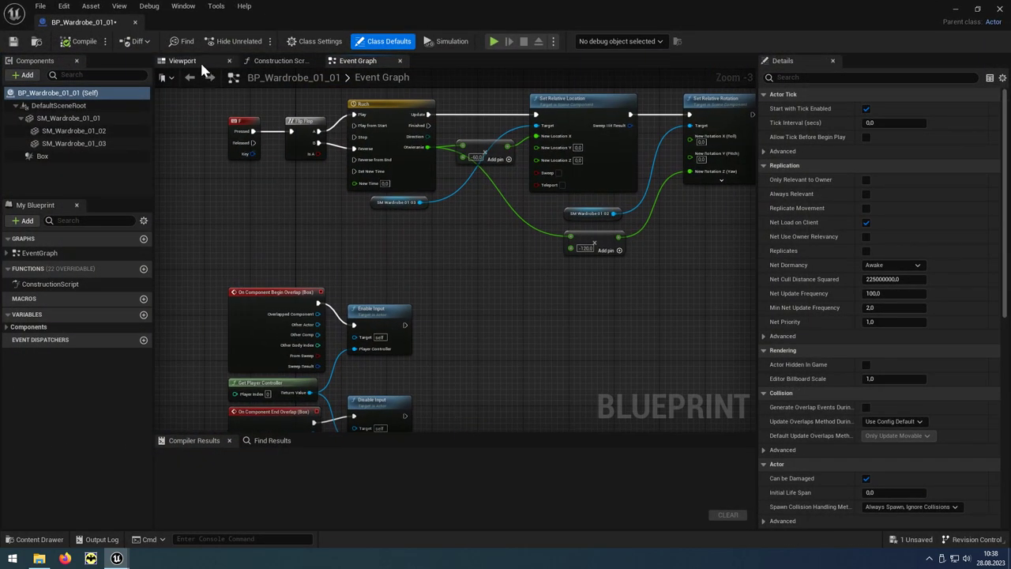
{"action": "left_click", "coordinate": [180, 63]}
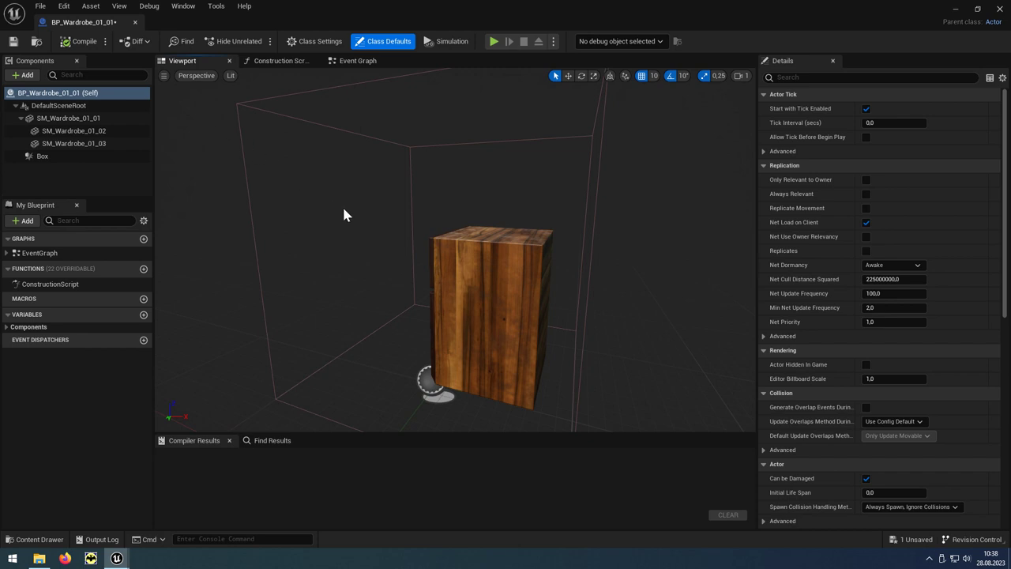
{"action": "left_click_drag", "start_coordinate": [360, 229], "coordinate": [426, 233]}
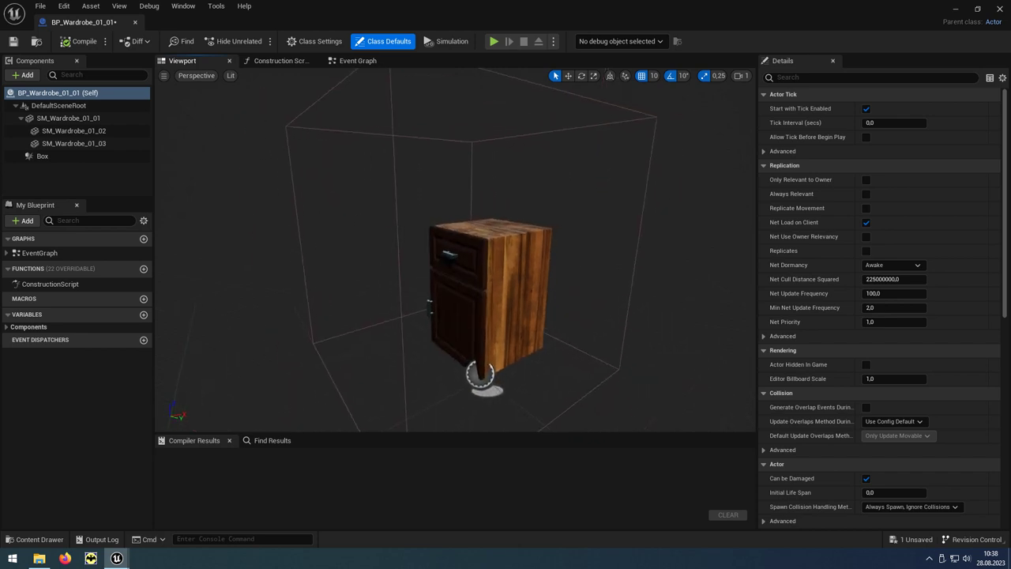
{"action": "left_click", "coordinate": [522, 297]}
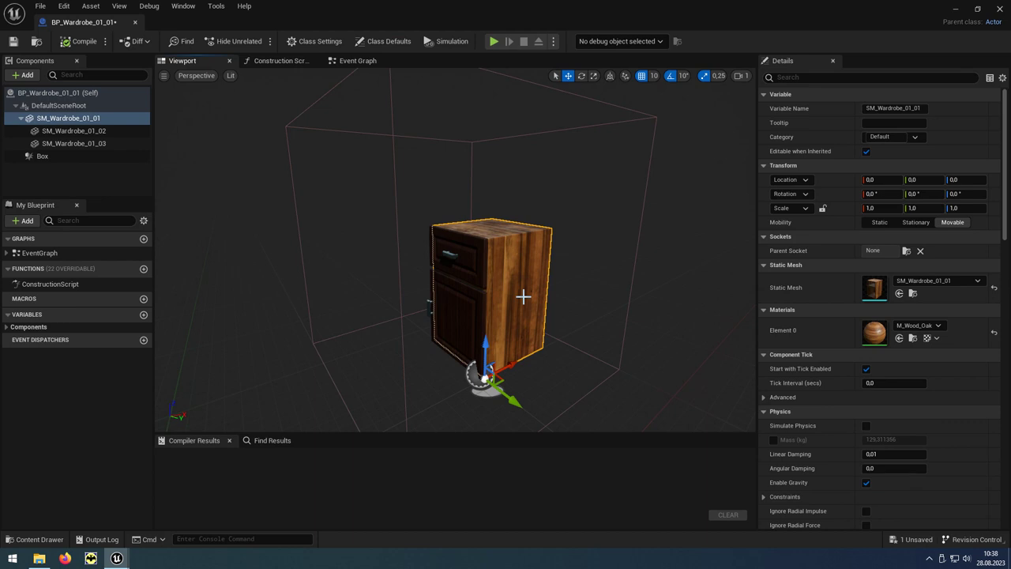
{"action": "key", "text": "Delete"}
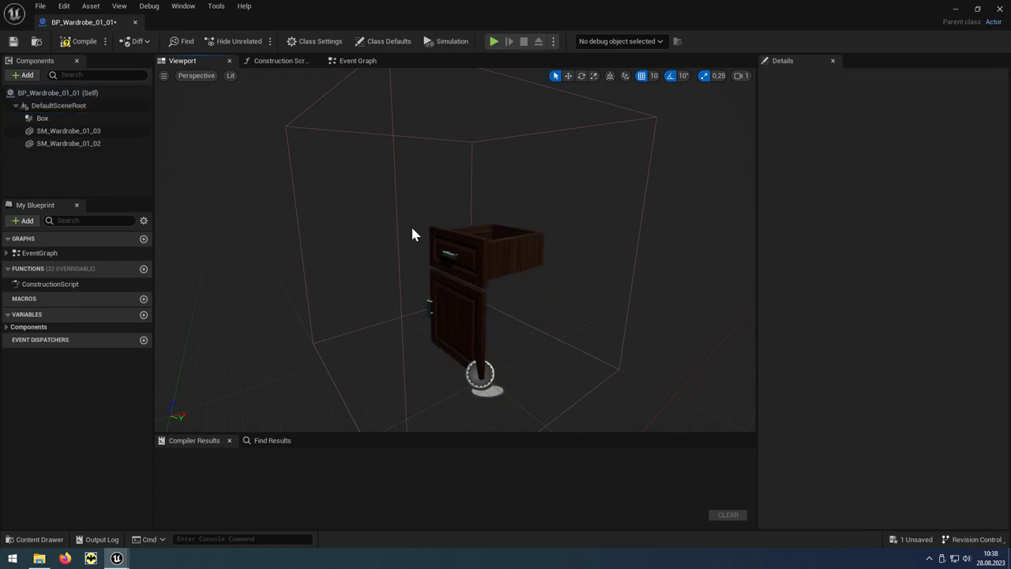
{"action": "left_click", "coordinate": [395, 221]}
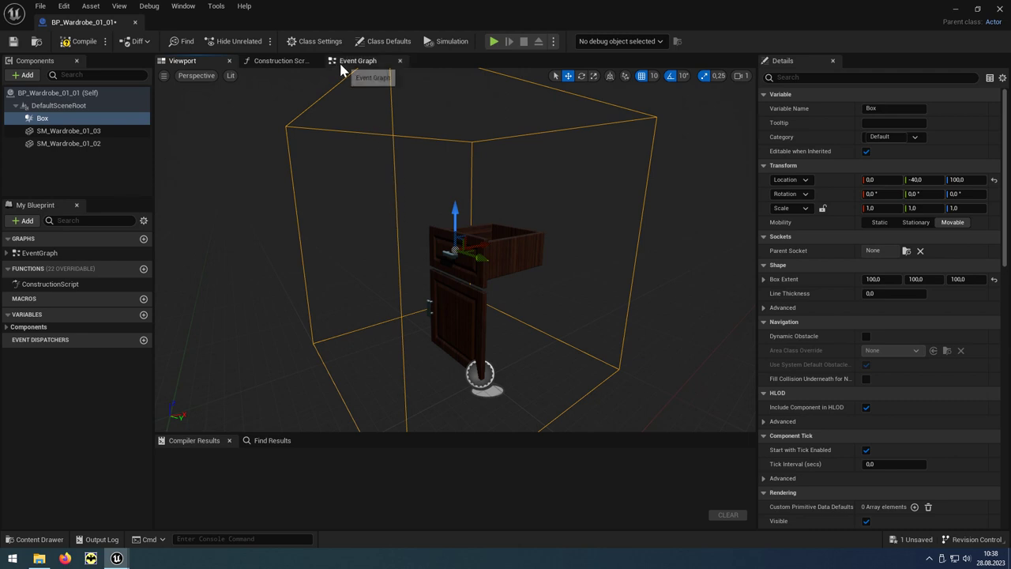
{"action": "left_click", "coordinate": [381, 68]}
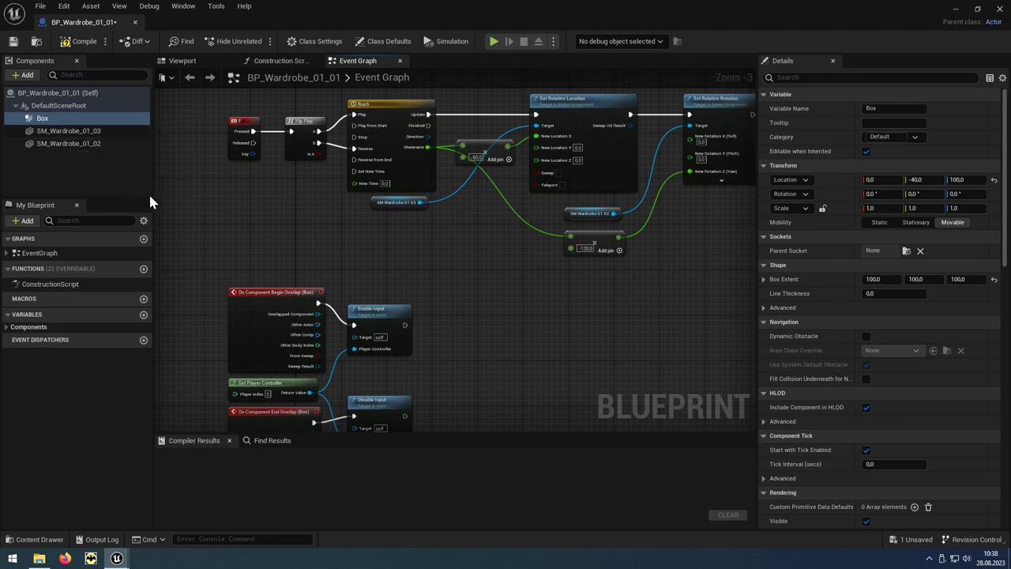
Delete the five overlap and Enable/Disable Input nodes from the Event Graph.
{"action": "right_click_drag", "start_coordinate": [298, 301], "coordinate": [293, 214]}
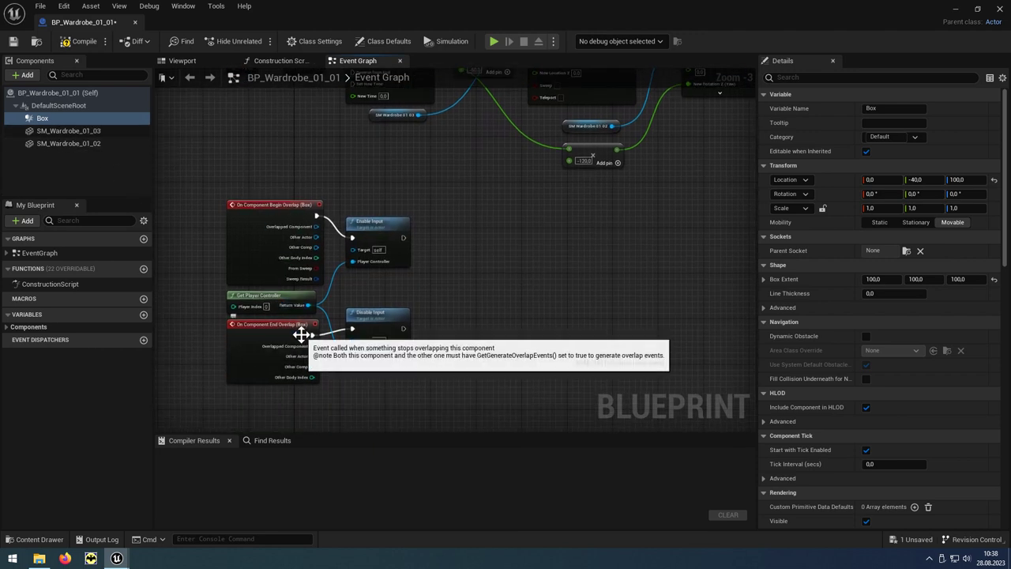
{"action": "left_click_drag", "start_coordinate": [200, 188], "coordinate": [447, 398]}
{"action": "key", "text": "Delete"}
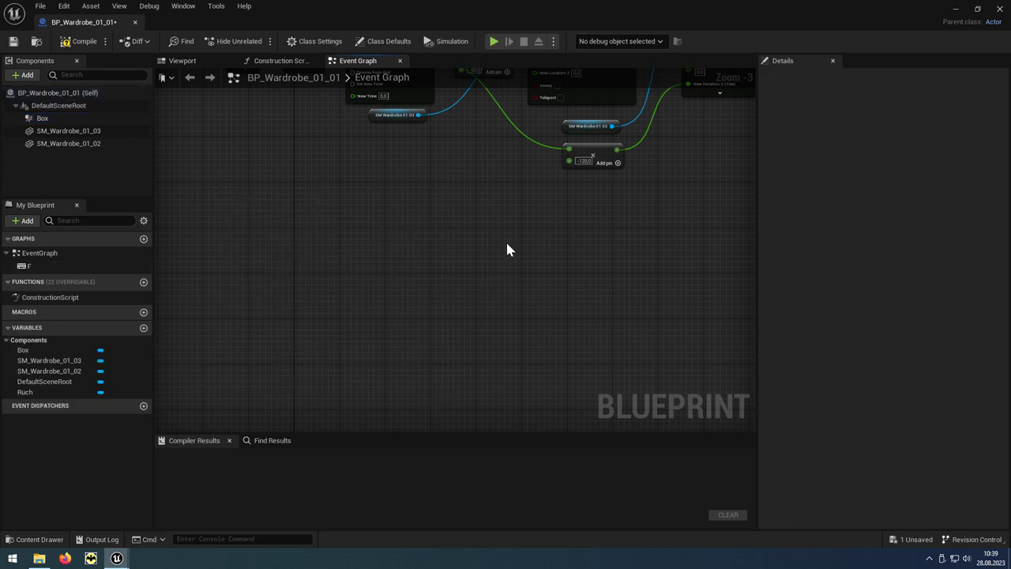
{"action": "right_click_drag", "start_coordinate": [507, 250], "coordinate": [462, 373]}
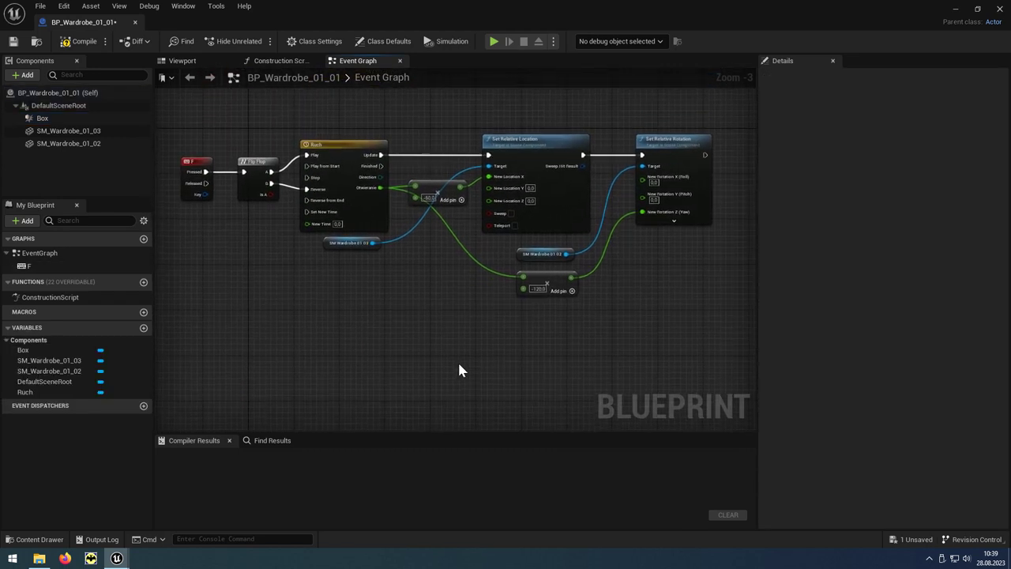
Delete the Box trigger component in the Viewport and compile the blueprint.
{"action": "left_click", "coordinate": [184, 62]}
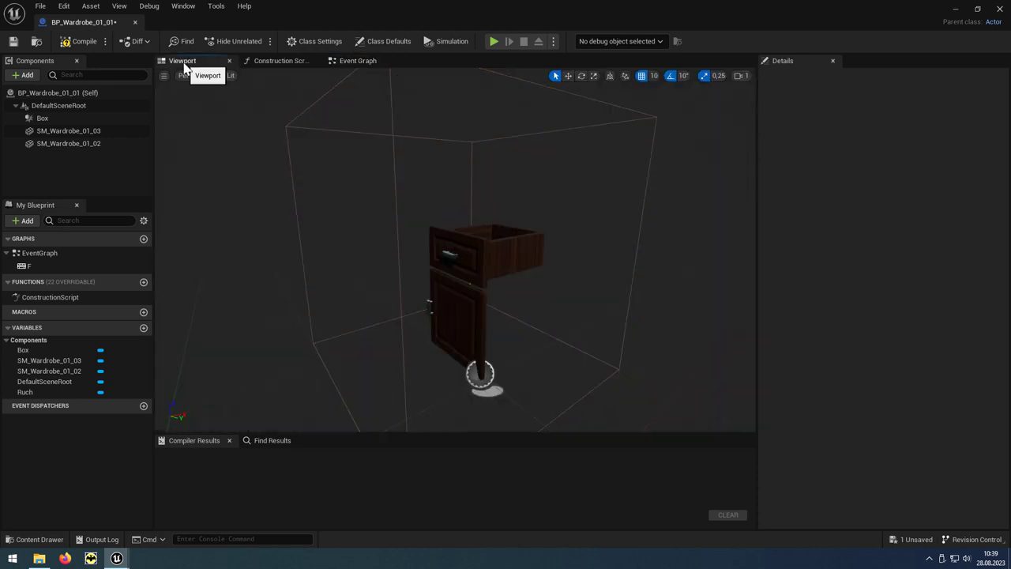
{"action": "left_click", "coordinate": [287, 143]}
{"action": "key", "text": "Delete"}
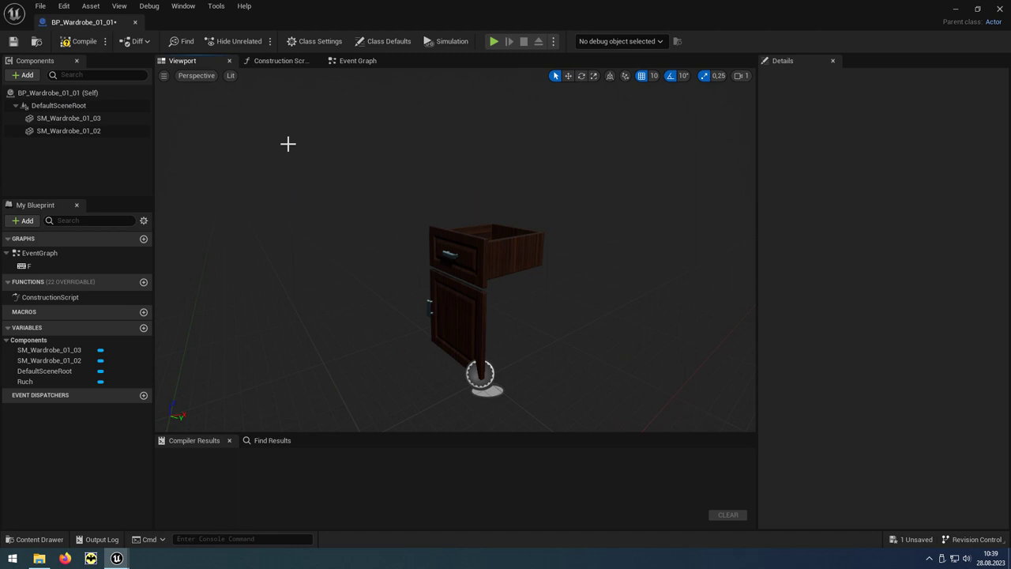
{"action": "left_click", "coordinate": [96, 45]}
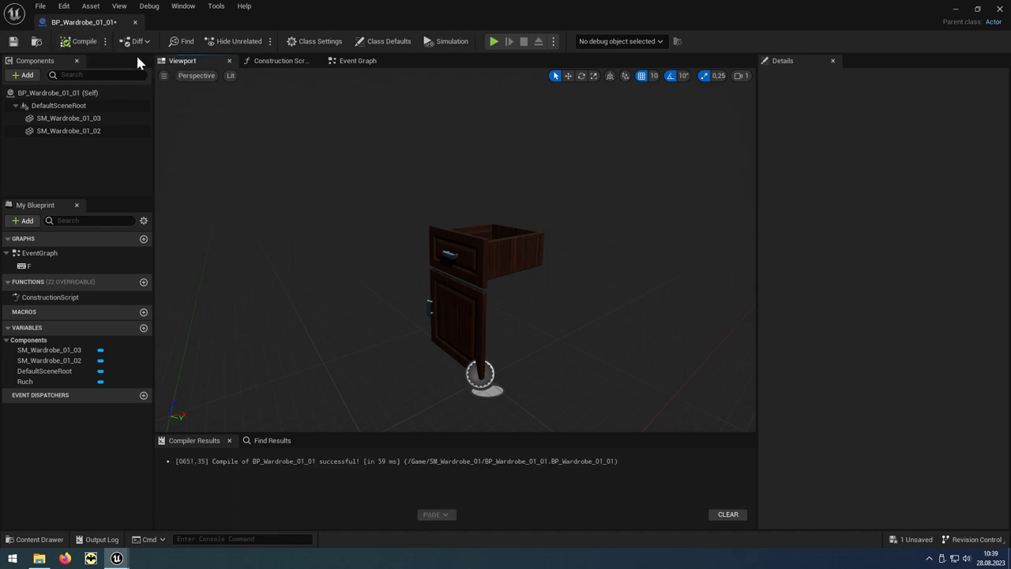
{"action": "left_click", "coordinate": [375, 65]}
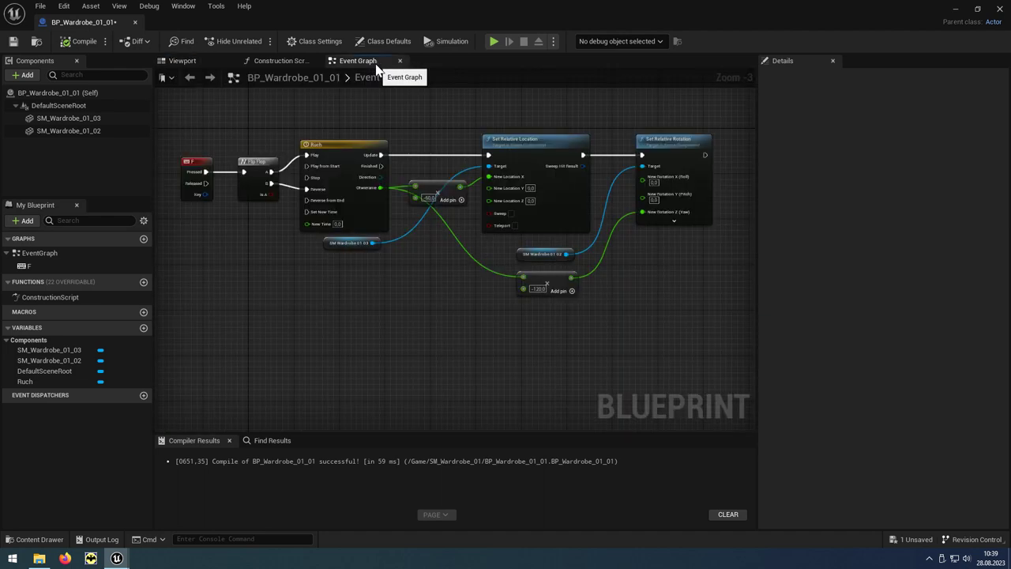
Add PathTraceBP to BP_Wardrobe_01_01's implemented interfaces in Class Settings and compile.
{"action": "left_click", "coordinate": [328, 48]}
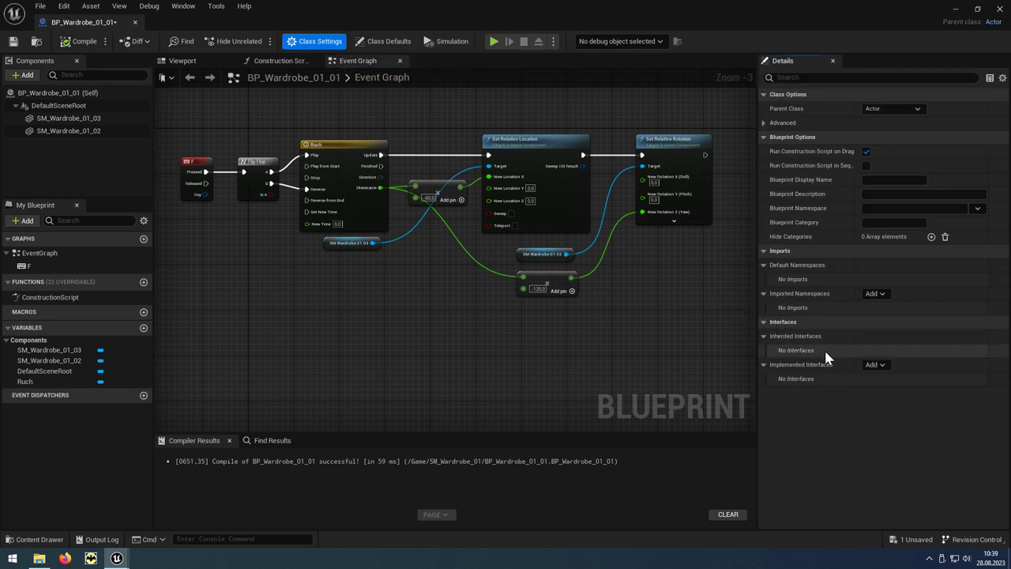
{"action": "left_click", "coordinate": [877, 364]}
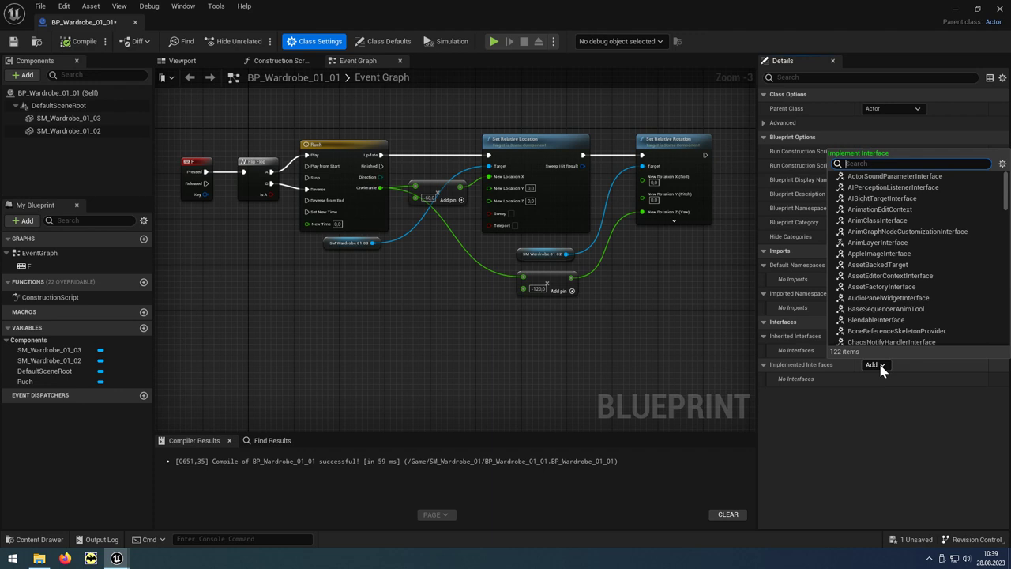
{"action": "type", "text": "path"}
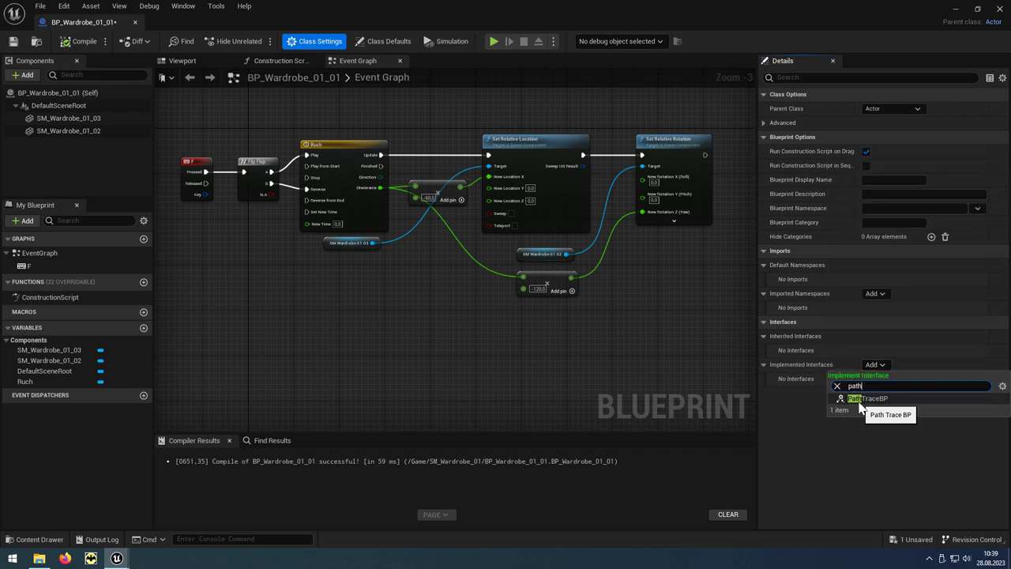
{"action": "left_click", "coordinate": [861, 400]}
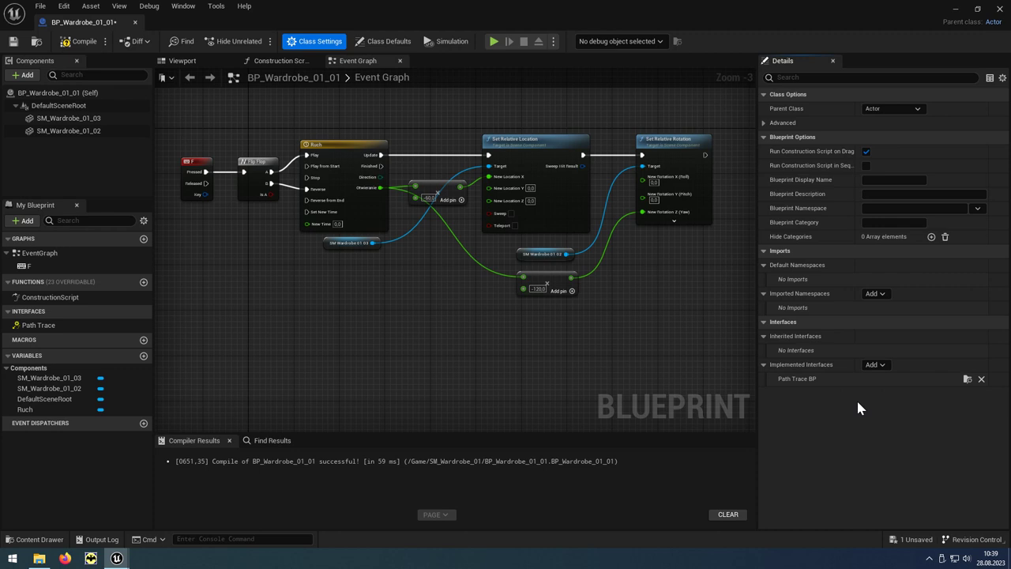
{"action": "left_click", "coordinate": [79, 41]}
{"action": "right_click_drag", "start_coordinate": [160, 162], "coordinate": [313, 218]}
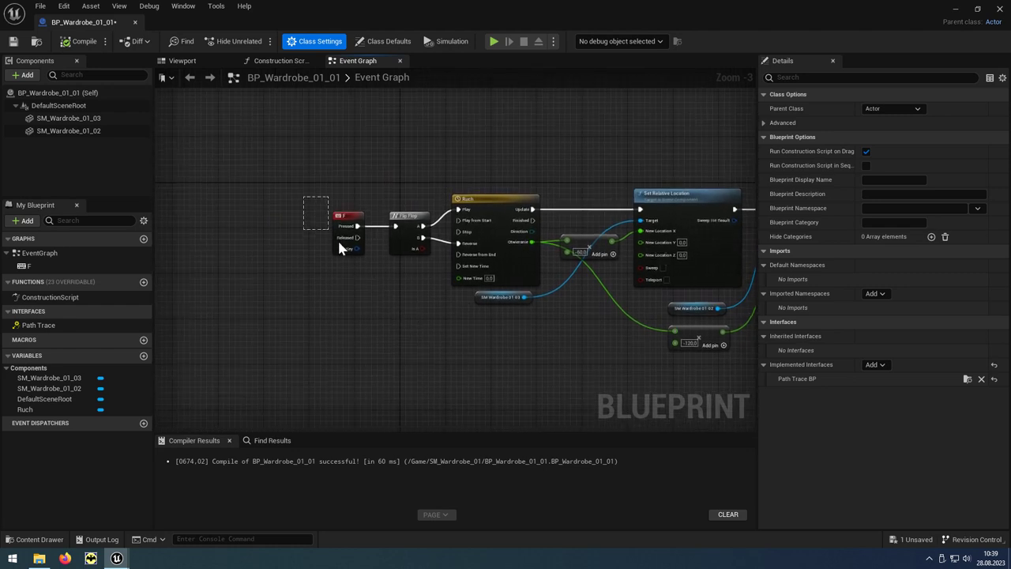
{"action": "left_click_drag", "start_coordinate": [338, 248], "coordinate": [380, 296]}
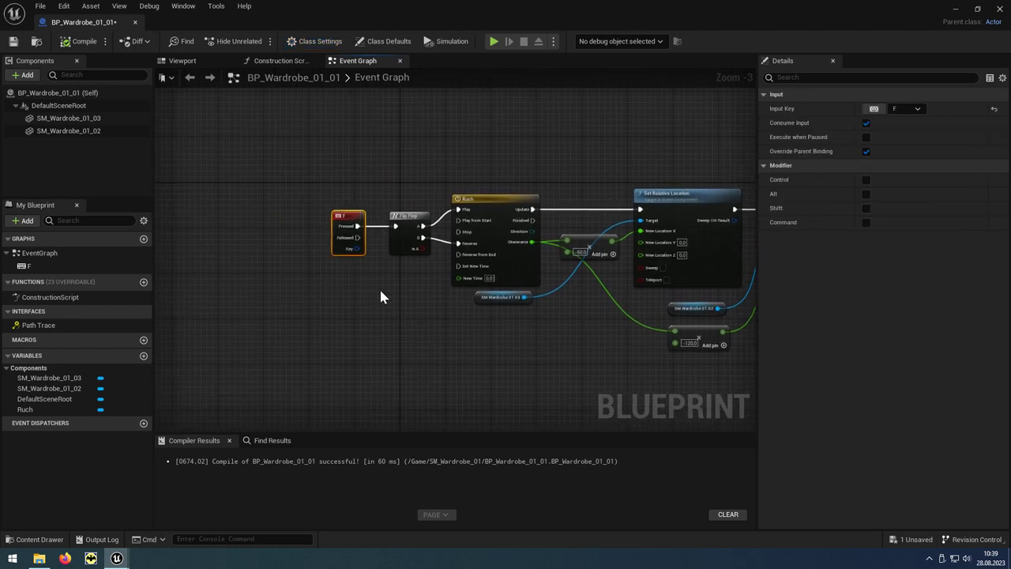
Swap the F key event for an Event Path Trace node feeding the FlipFlop, then compile.
{"action": "key", "text": "Delete"}
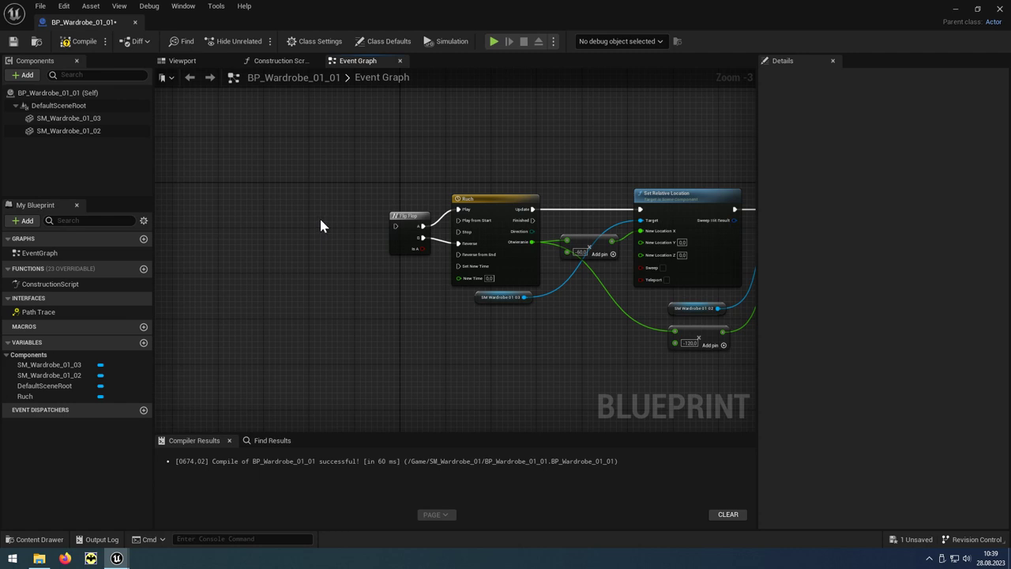
{"action": "right_click", "coordinate": [321, 226]}
{"action": "type", "text": "path"}
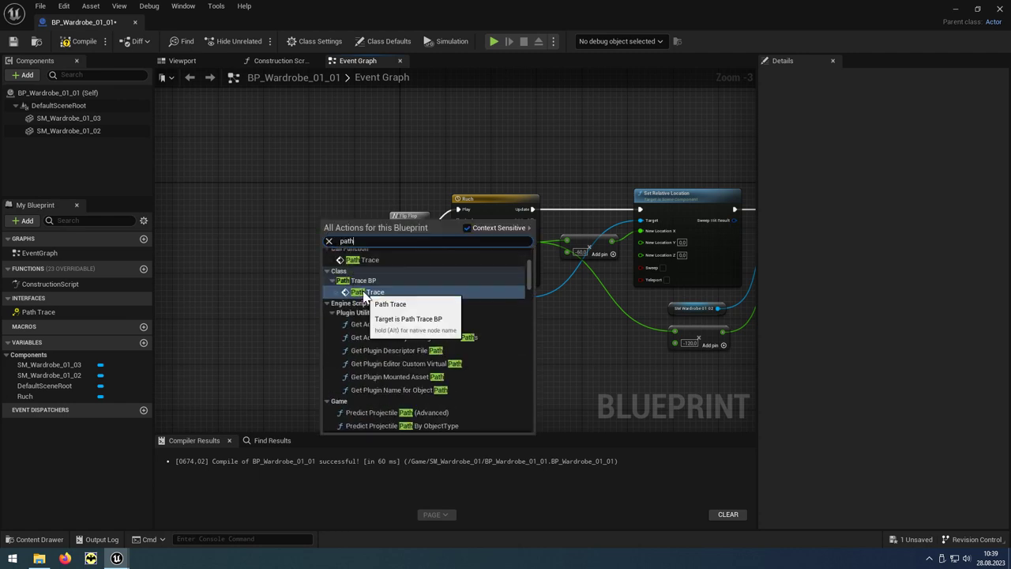
{"action": "scroll", "coordinate": [371, 266], "scroll_direction": "up", "scroll_amount": 2}
{"action": "scroll", "coordinate": [379, 269], "scroll_direction": "up", "scroll_amount": 2}
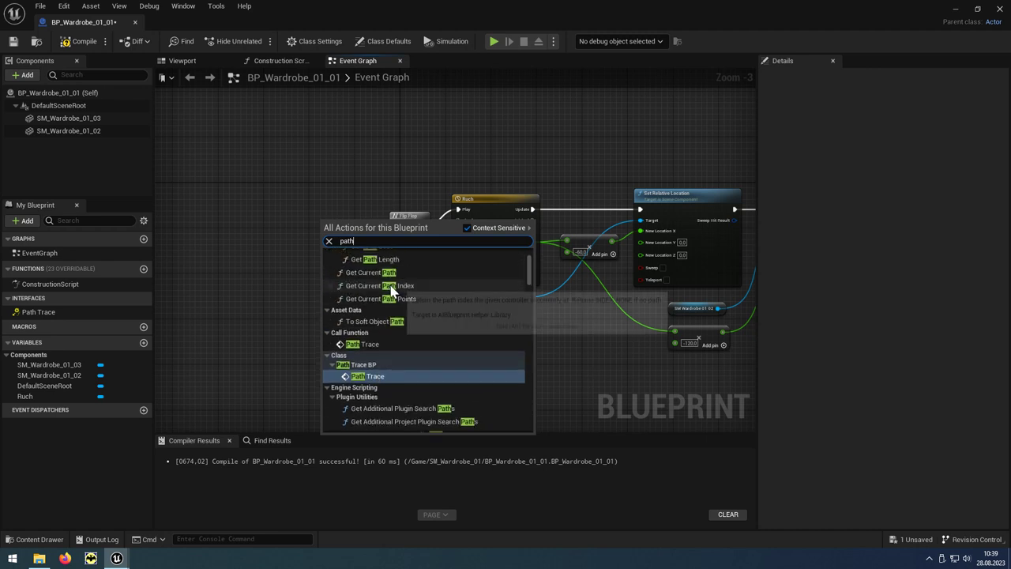
{"action": "scroll", "coordinate": [390, 289], "scroll_direction": "up", "scroll_amount": 2}
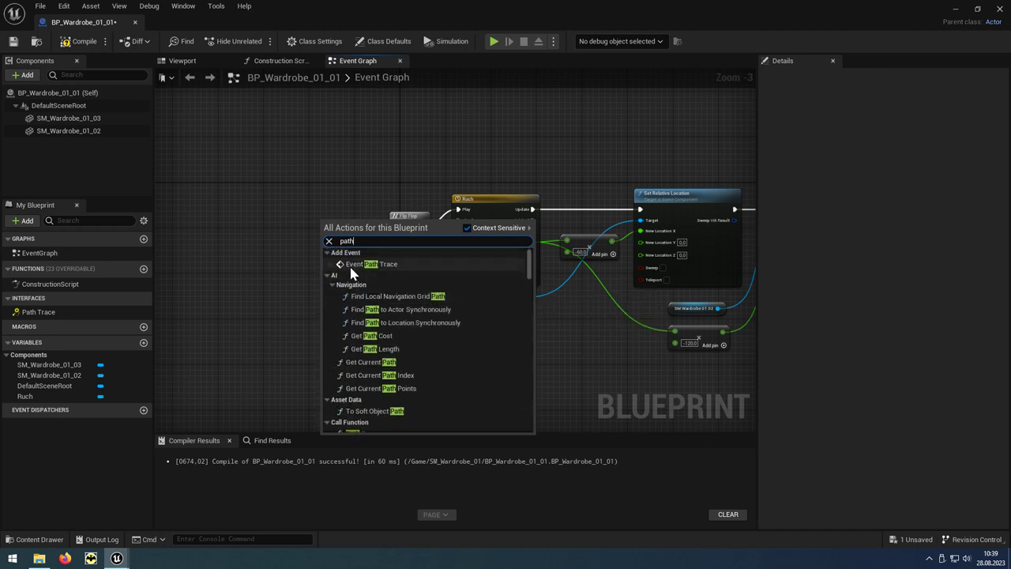
{"action": "left_click", "coordinate": [394, 265]}
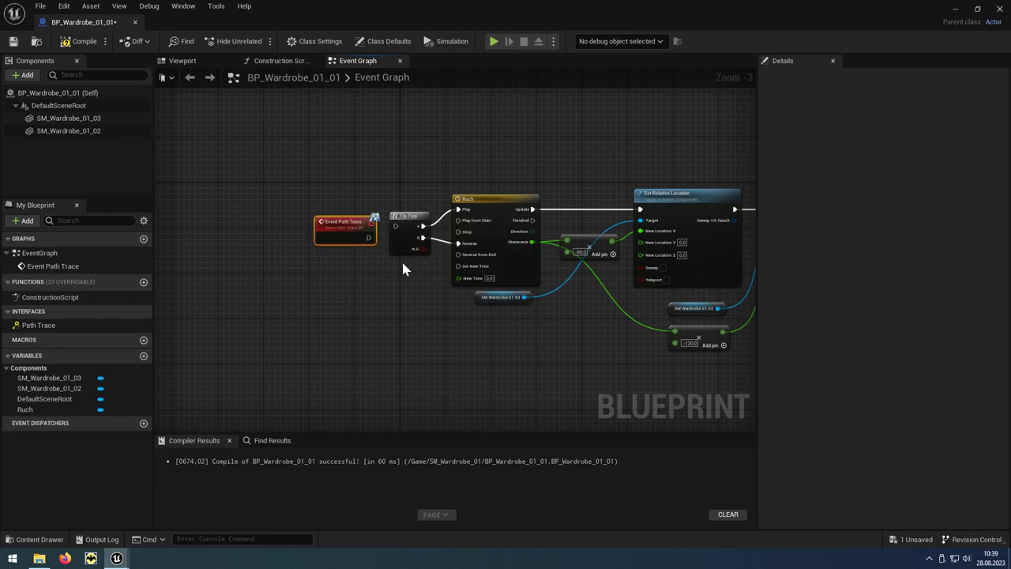
{"action": "mouse_move", "coordinate": [348, 222]}
{"action": "left_mouse_down"}
{"action": "mouse_move", "coordinate": [324, 210]}
{"action": "mouse_move", "coordinate": [394, 226]}
{"action": "left_mouse_up"}
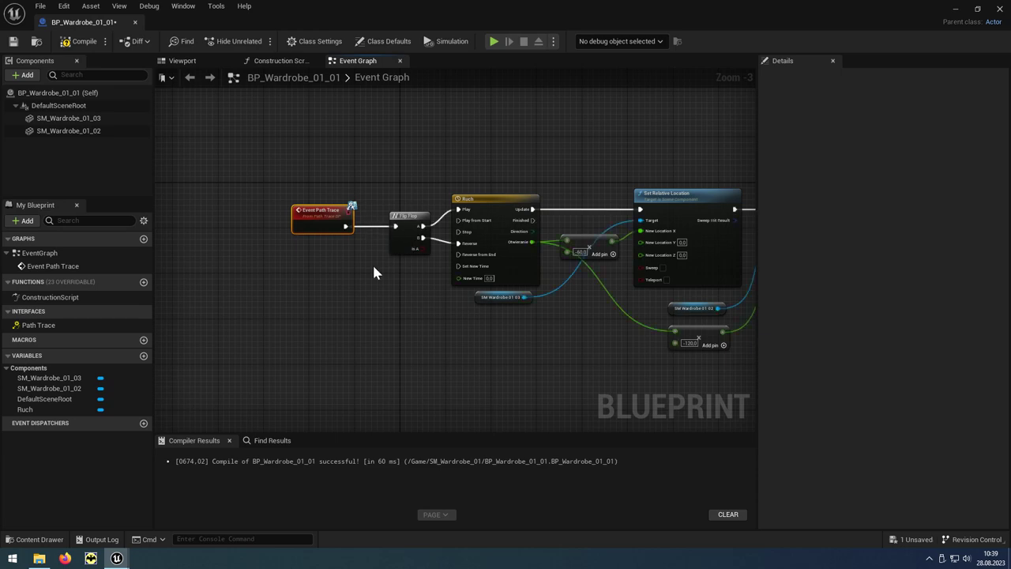
{"action": "left_click", "coordinate": [79, 41]}
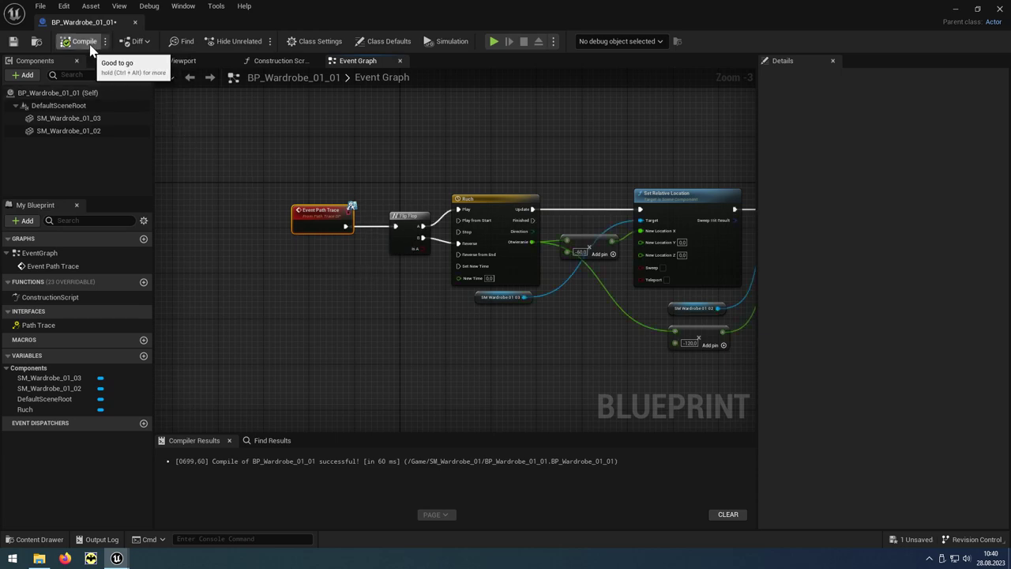
Close the blueprint editor and duplicate BP_Wardrobe_01_01 as BP_Wardrobe_01_02.
{"action": "left_click", "coordinate": [999, 10]}
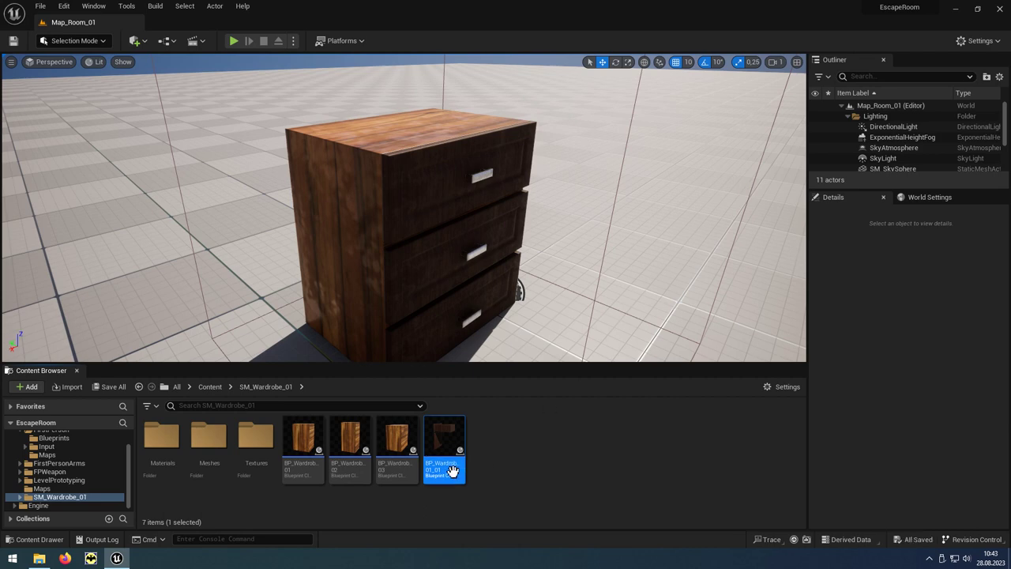
{"action": "right_click", "coordinate": [451, 470]}
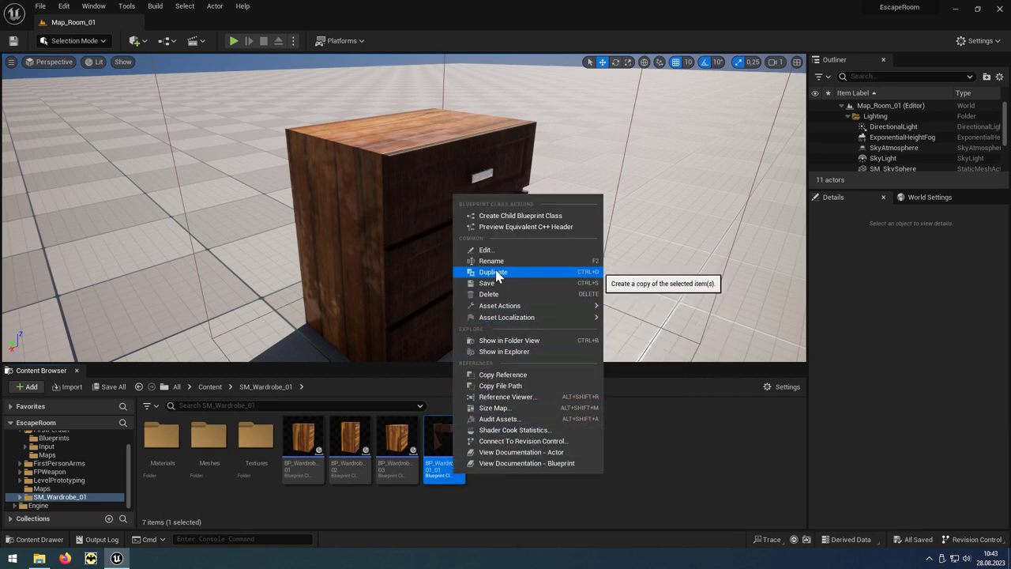
{"action": "left_click", "coordinate": [518, 273]}
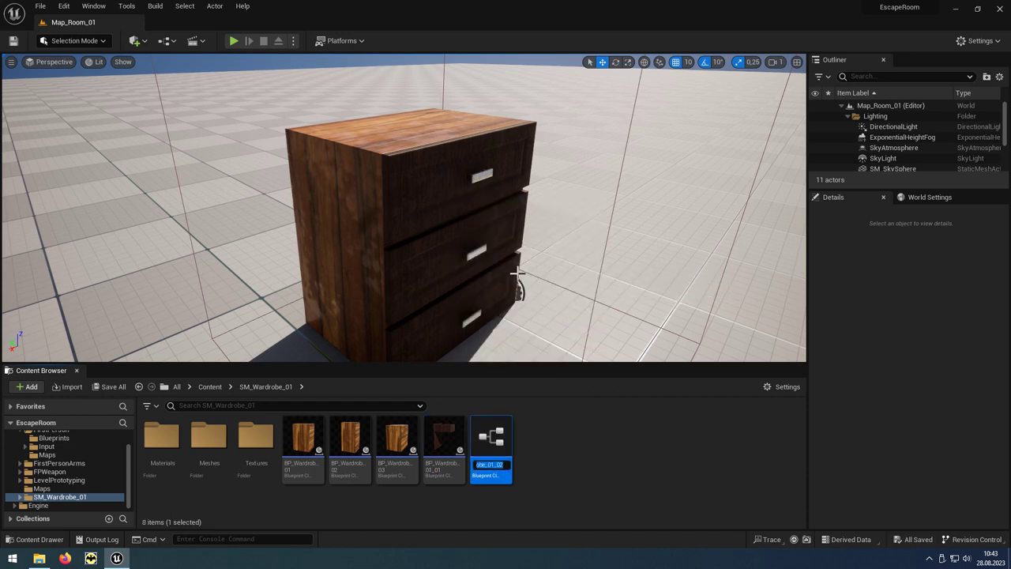
{"action": "key", "text": "Return"}
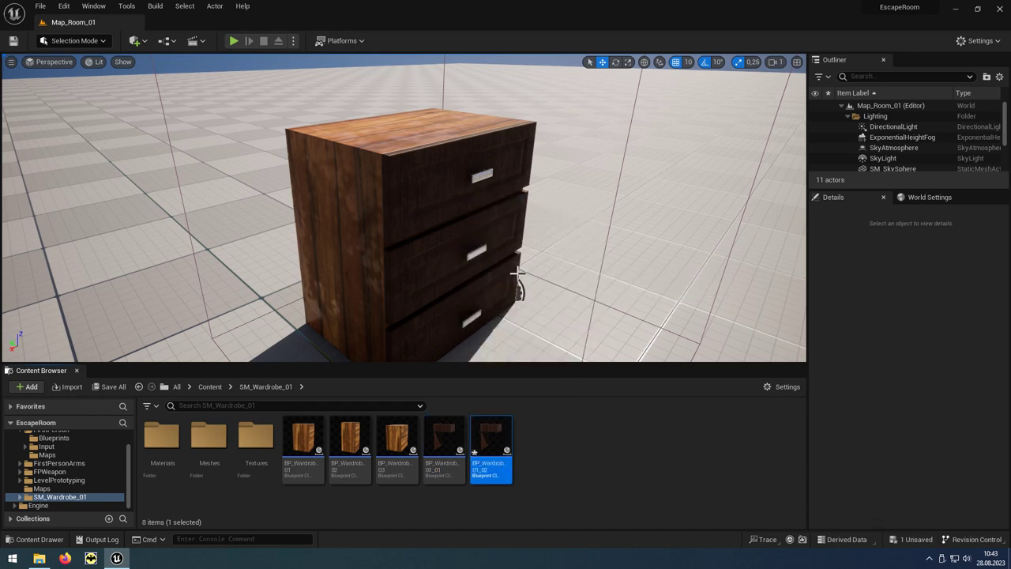
Open BP_Wardrobe_01_01 in the Blueprint editor with its Viewport preview showing.
{"action": "left_click", "coordinate": [446, 466]}
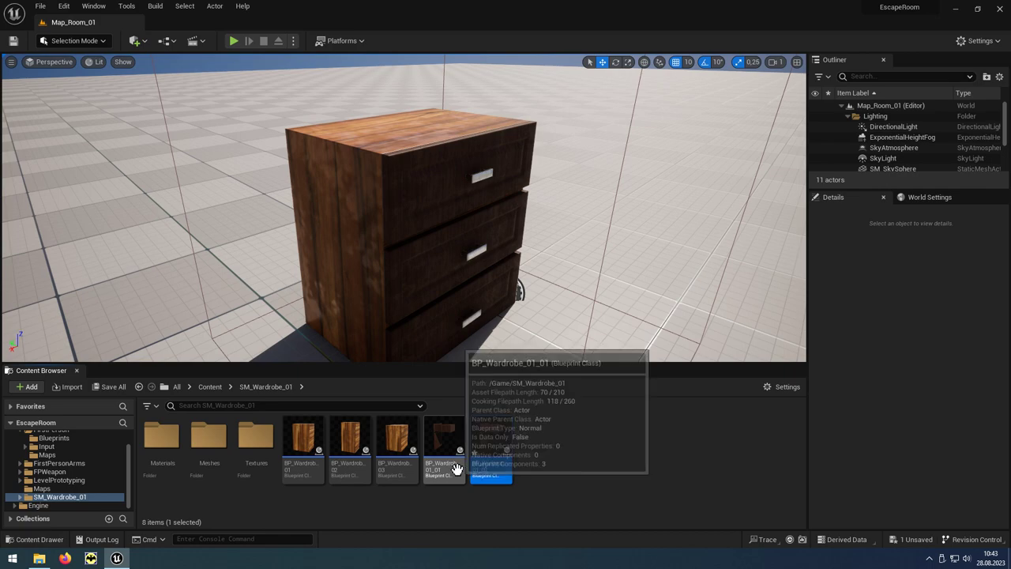
{"action": "key", "text": "Delete"}
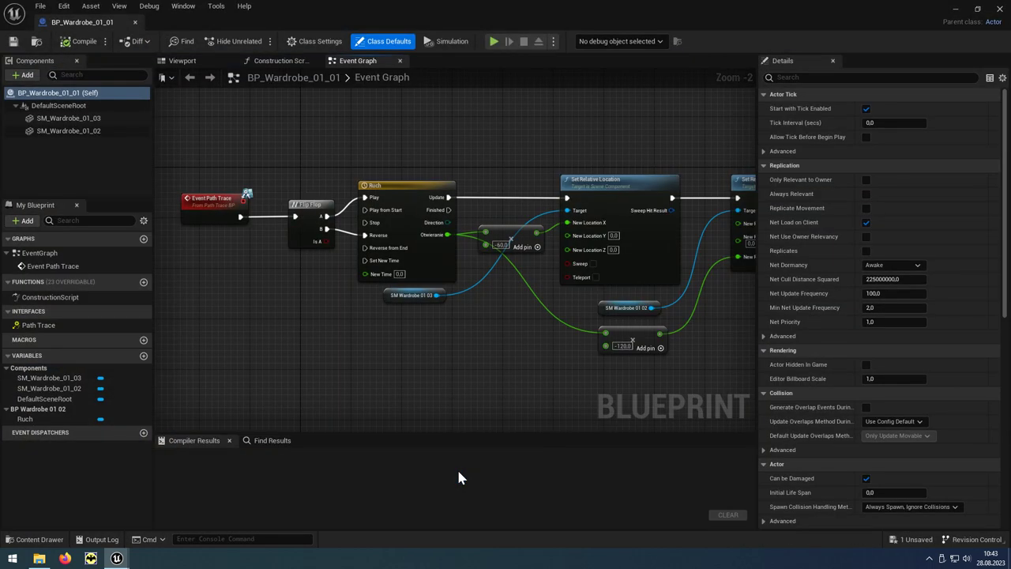
{"action": "left_click", "coordinate": [184, 62]}
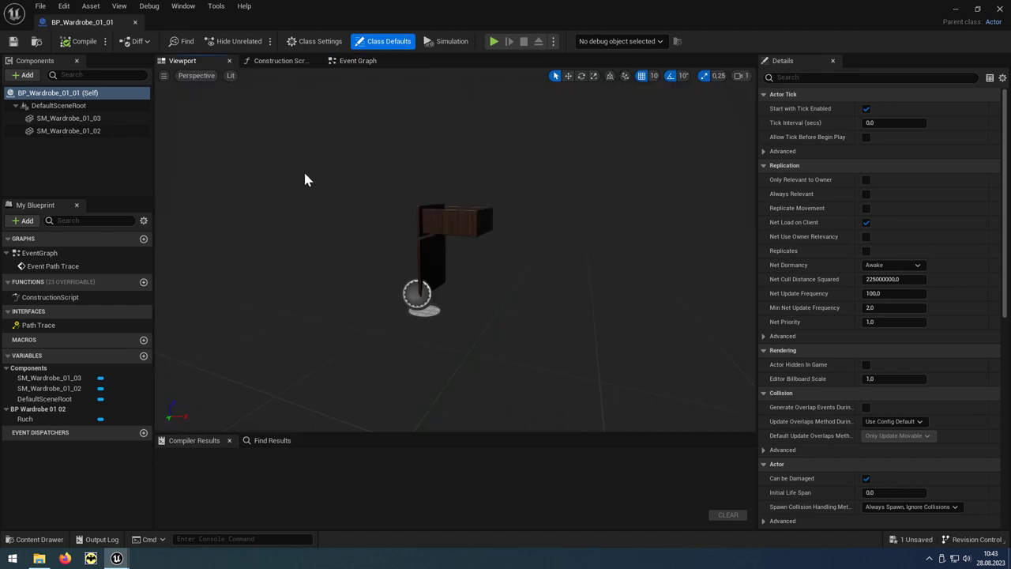
Delete the door mesh SM_Wardrobe_01_02 from BP_Wardrobe_01_01.
{"action": "left_click_drag", "start_coordinate": [305, 180], "coordinate": [357, 218]}
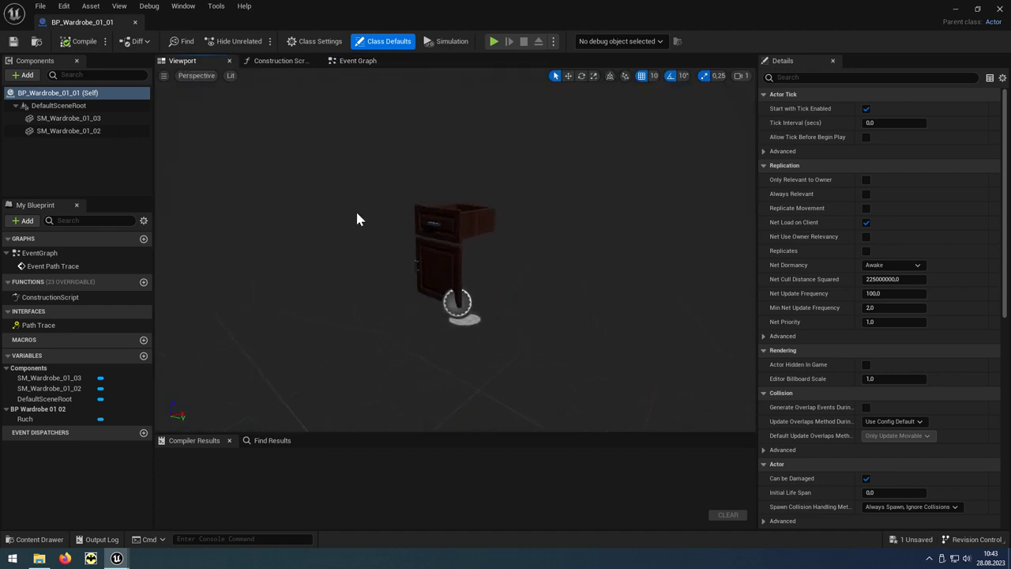
{"action": "left_click", "coordinate": [433, 260]}
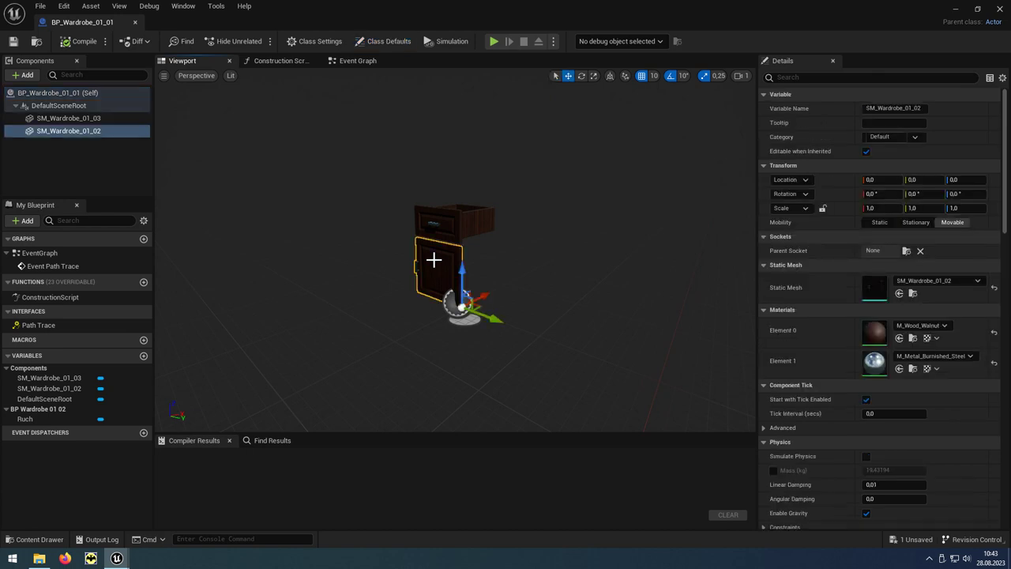
{"action": "key", "text": "Delete"}
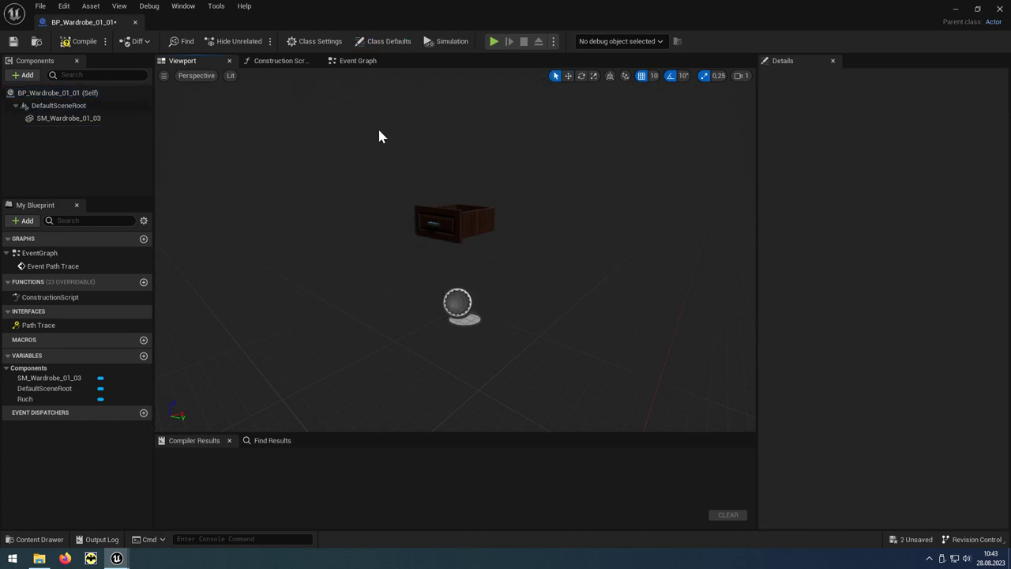
Remove the failing Set Relative Rotation node and its -120 Add node so the blueprint compiles.
{"action": "left_click", "coordinate": [362, 66]}
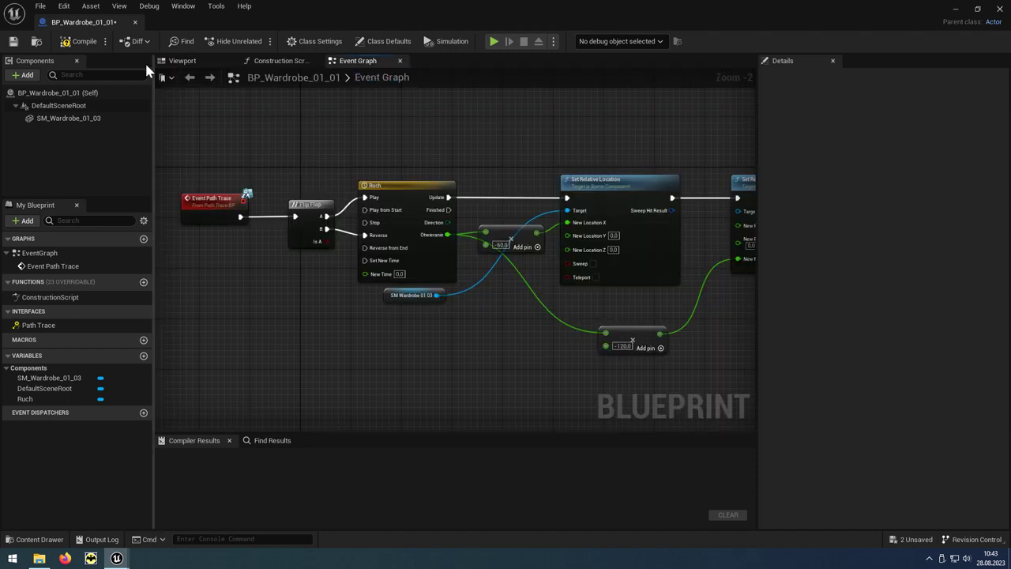
{"action": "left_click", "coordinate": [87, 45]}
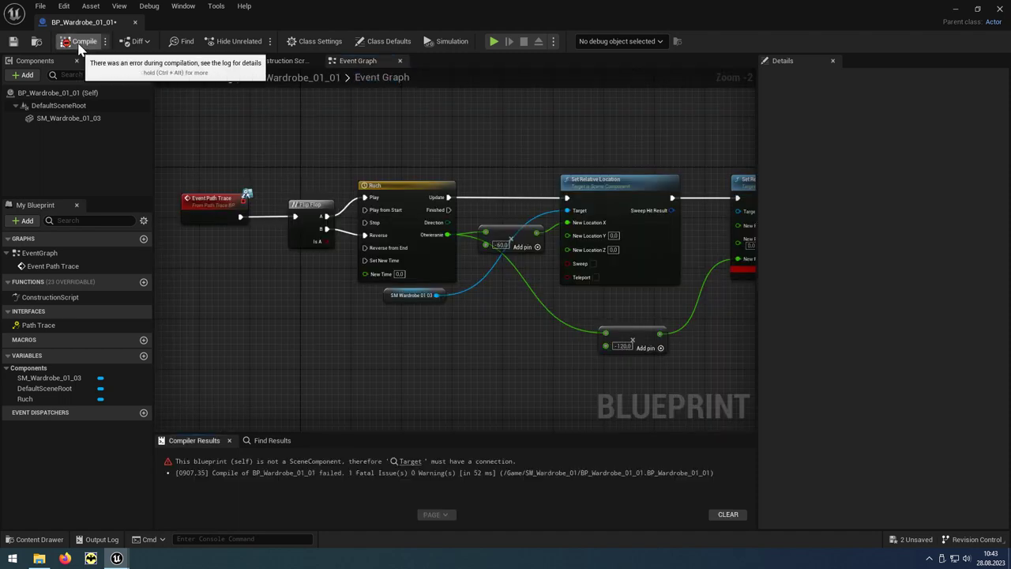
{"action": "right_click_drag", "start_coordinate": [445, 130], "coordinate": [551, 137]}
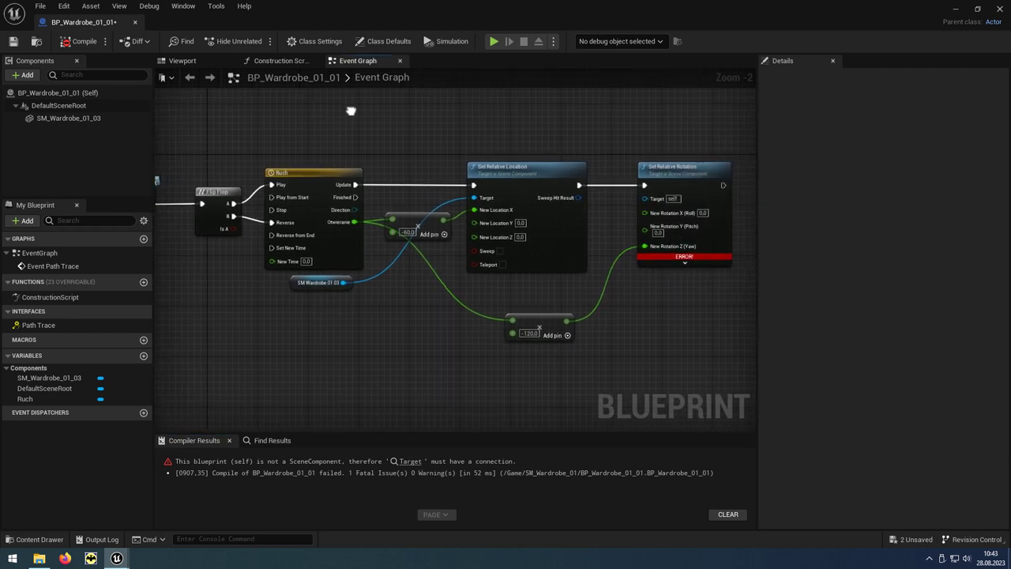
{"action": "left_click_drag", "start_coordinate": [606, 130], "coordinate": [706, 296]}
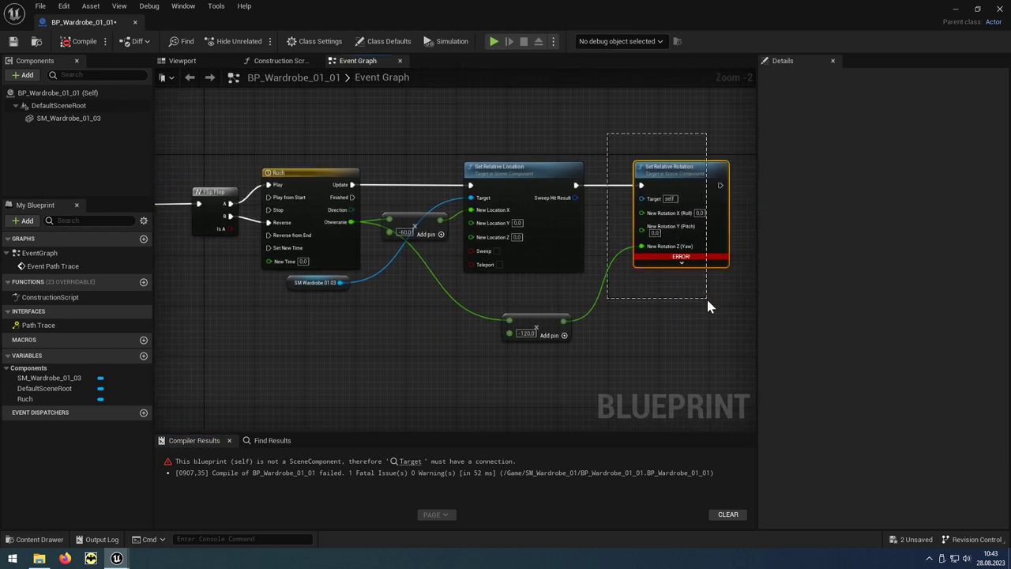
{"action": "left_click_drag", "start_coordinate": [574, 361], "coordinate": [512, 304], "text": "shift"}
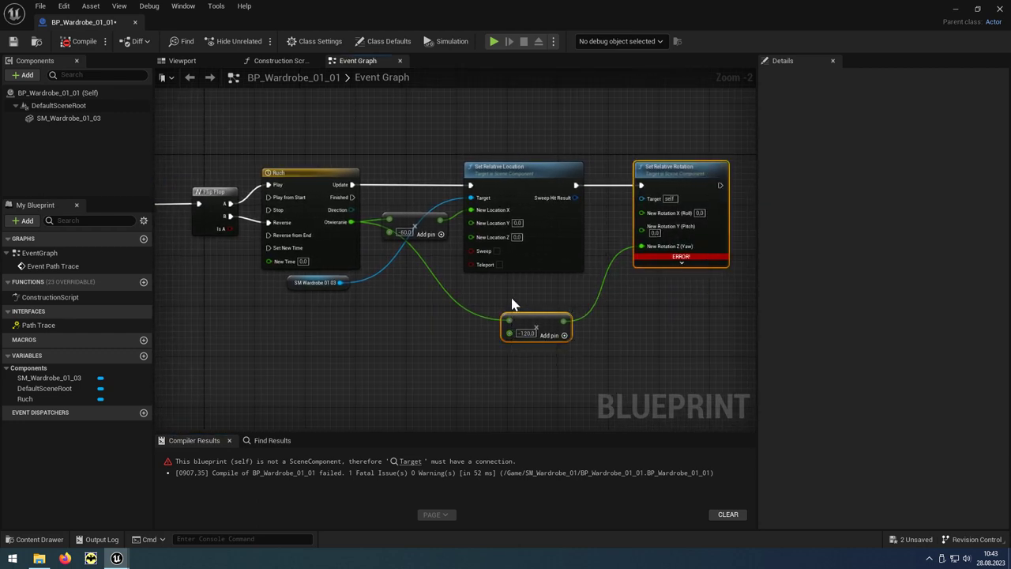
{"action": "key", "text": "Delete"}
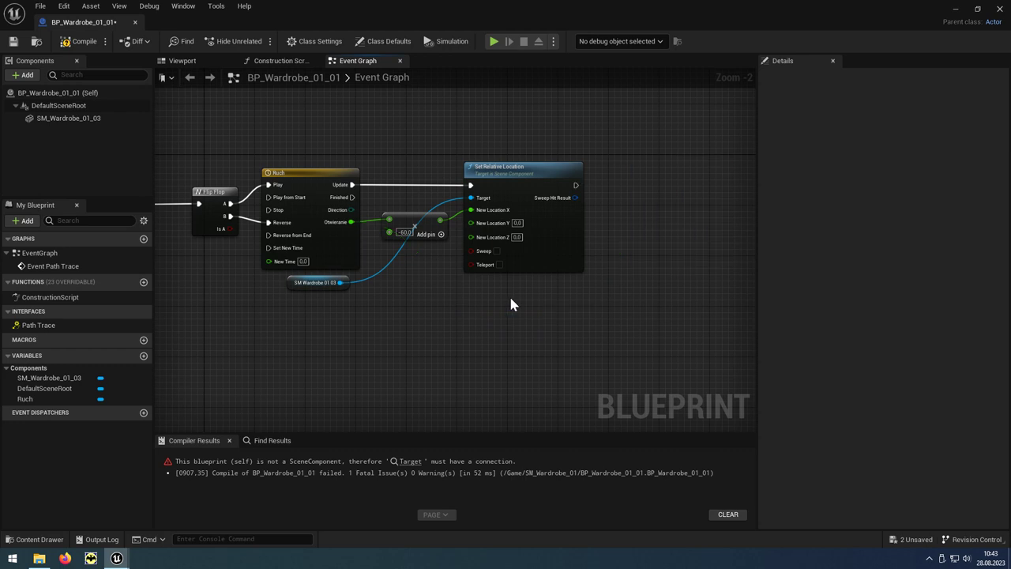
{"action": "left_click", "coordinate": [79, 49]}
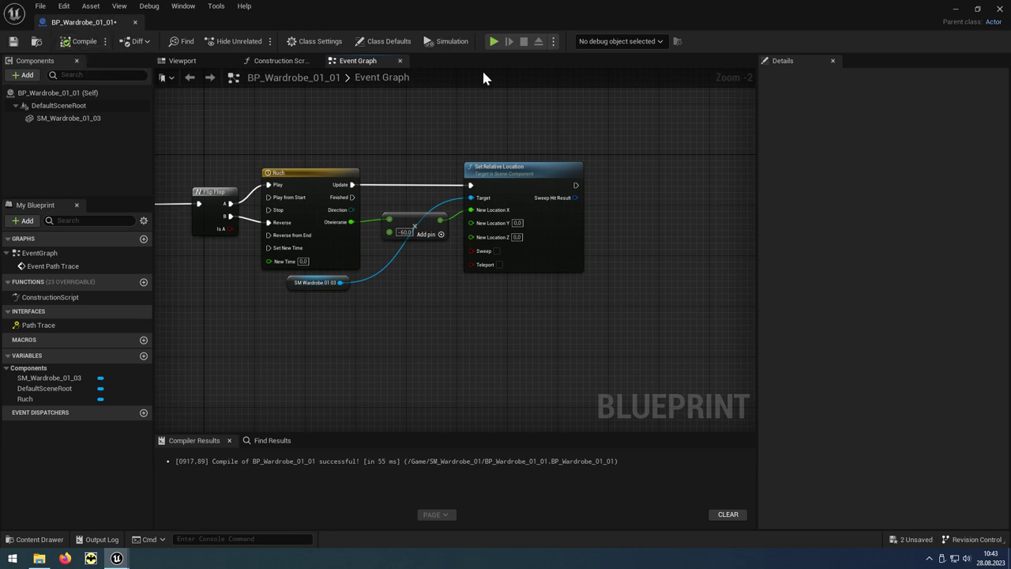
Place BP_Wardrobe_01_01 into Map_Room_01 at -140, 330, 0.
{"action": "left_click", "coordinate": [999, 9]}
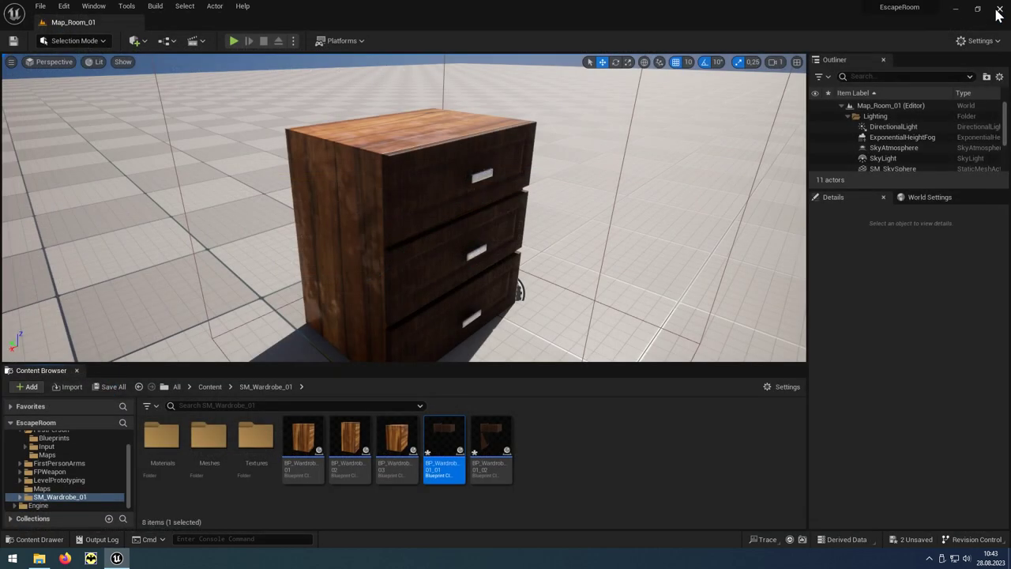
{"action": "right_click_drag", "start_coordinate": [678, 216], "coordinate": [678, 216]}
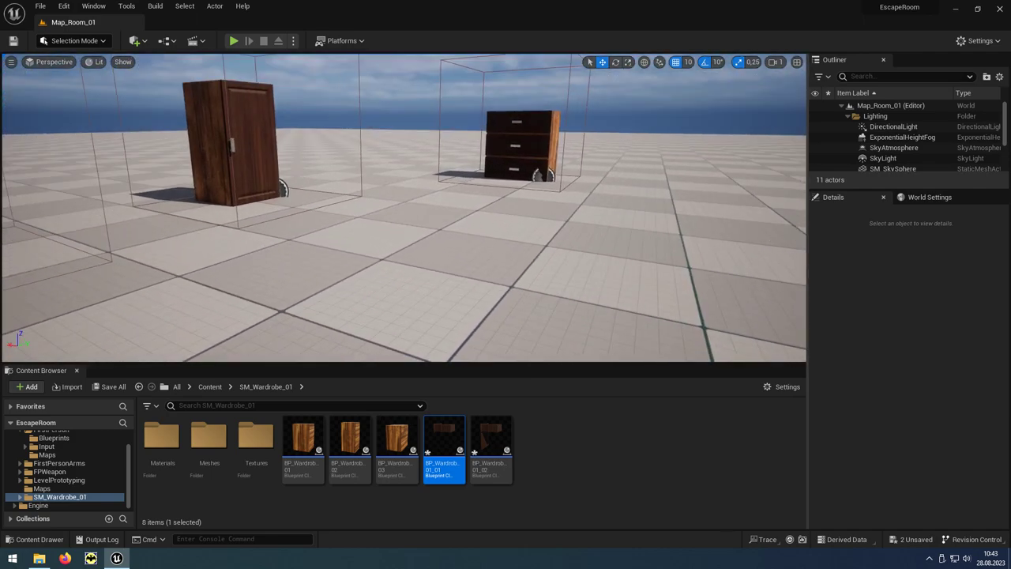
{"action": "mouse_move", "coordinate": [449, 431]}
{"action": "left_mouse_down"}
{"action": "mouse_move", "coordinate": [488, 416]}
{"action": "mouse_move", "coordinate": [588, 283]}
{"action": "left_mouse_up"}
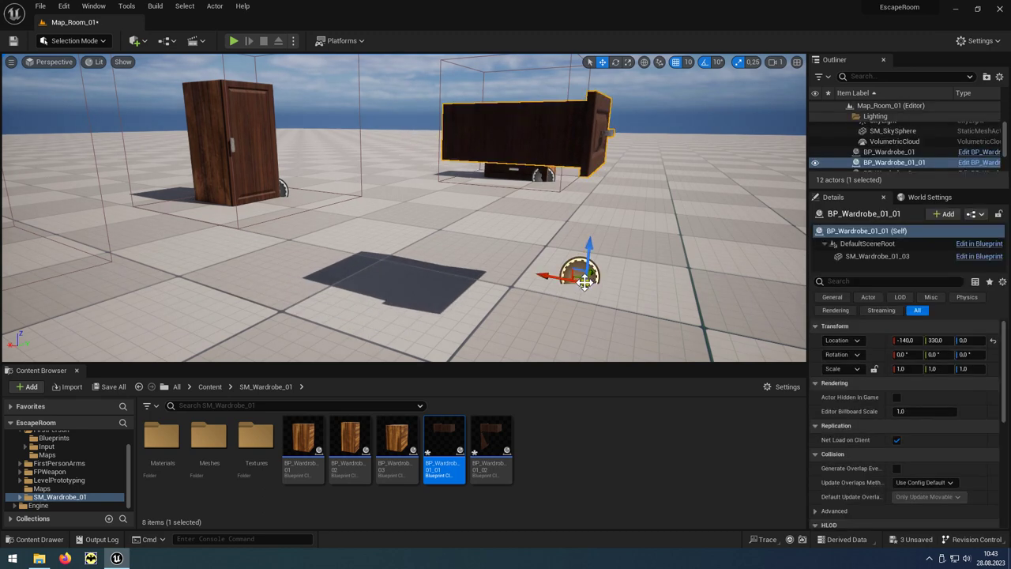
Play the level, walk up and slide the drawer open, then stop playing.
{"action": "left_click", "coordinate": [233, 41]}
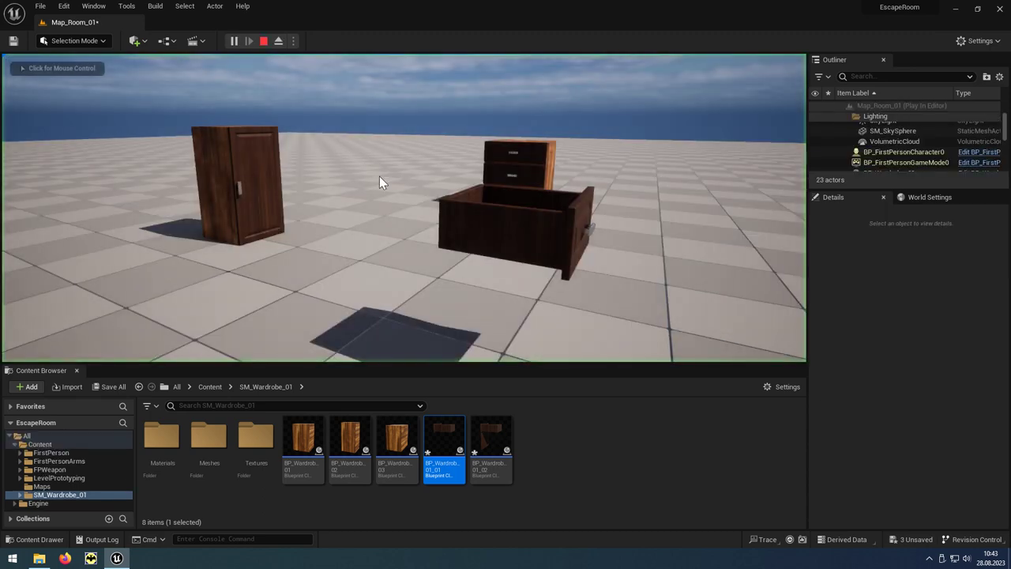
{"action": "key", "text": "w"}
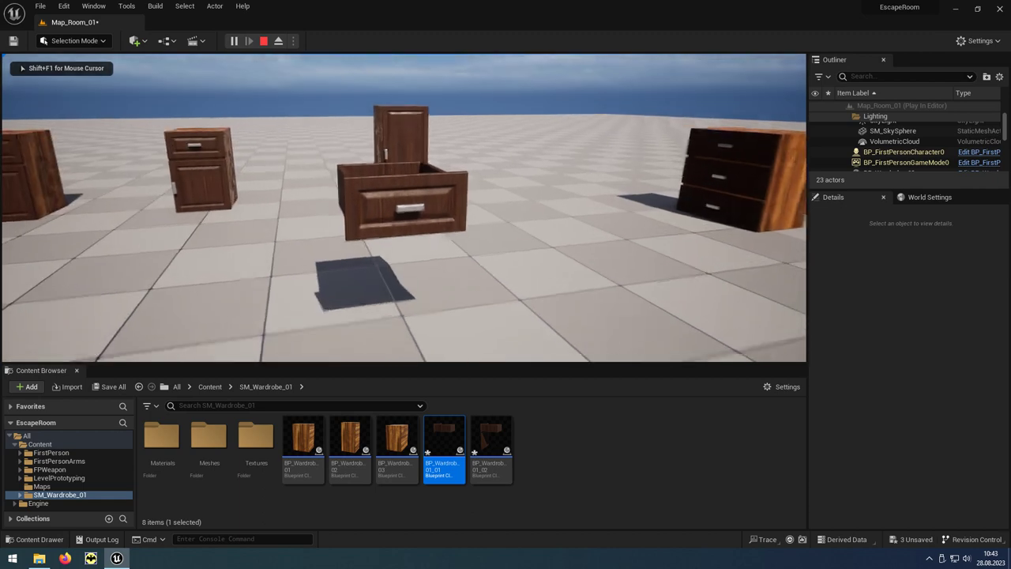
{"action": "key", "text": "e"}
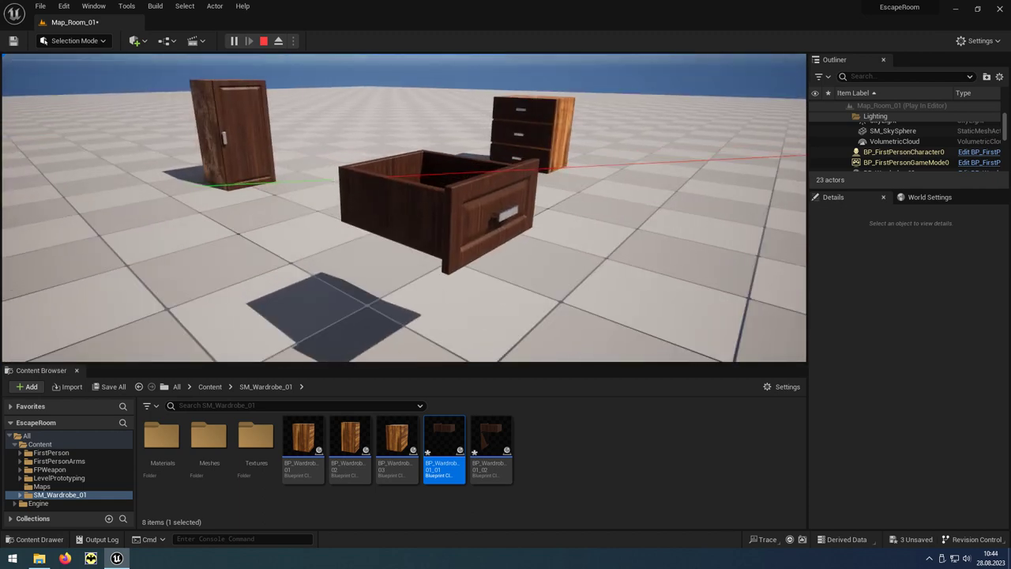
{"action": "key", "text": "Escape"}
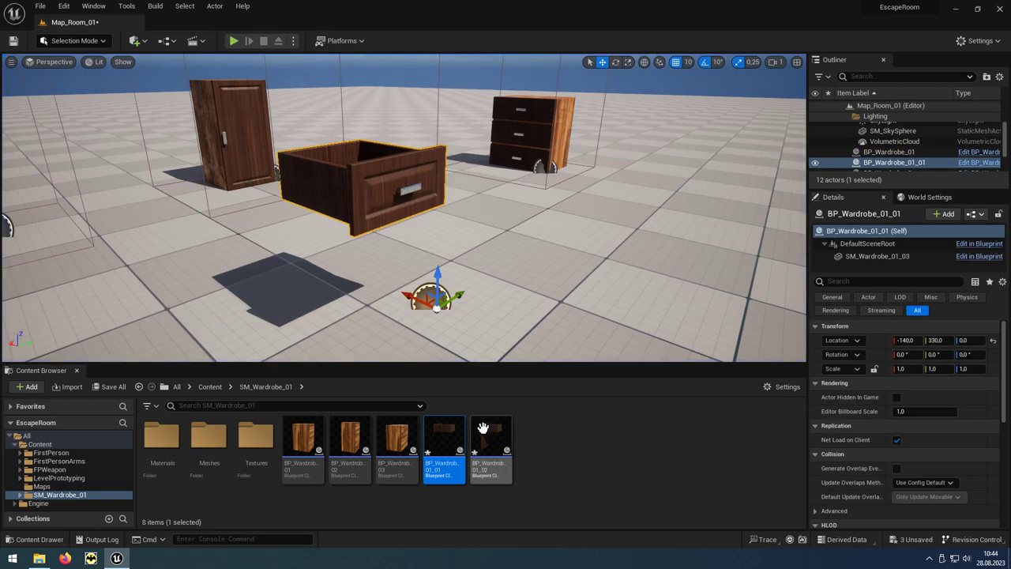
Open BP_Wardrobe_01_02 and delete its drawer mesh SM_Wardrobe_01_03.
{"action": "double_click", "coordinate": [502, 464]}
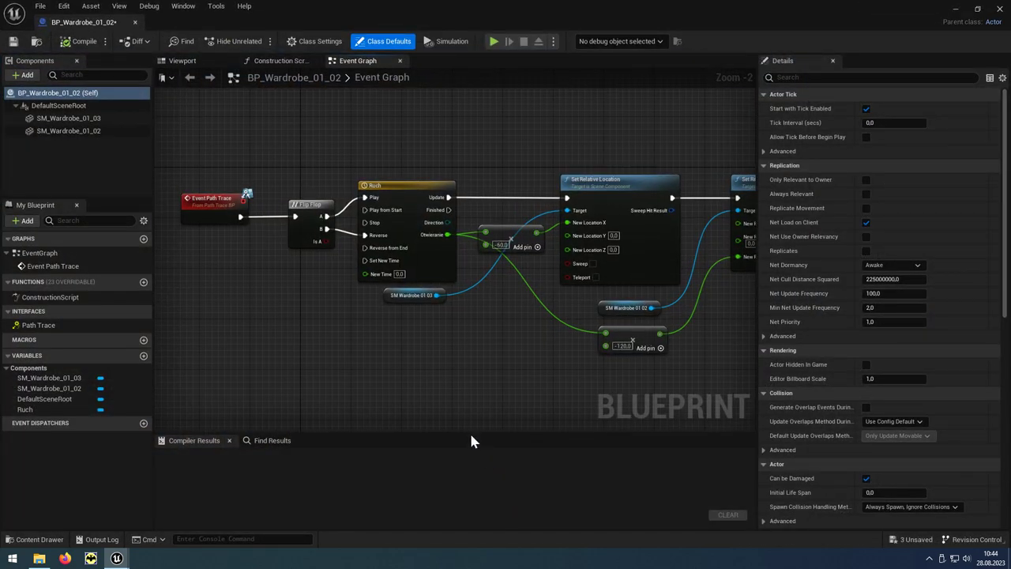
{"action": "left_click", "coordinate": [185, 63]}
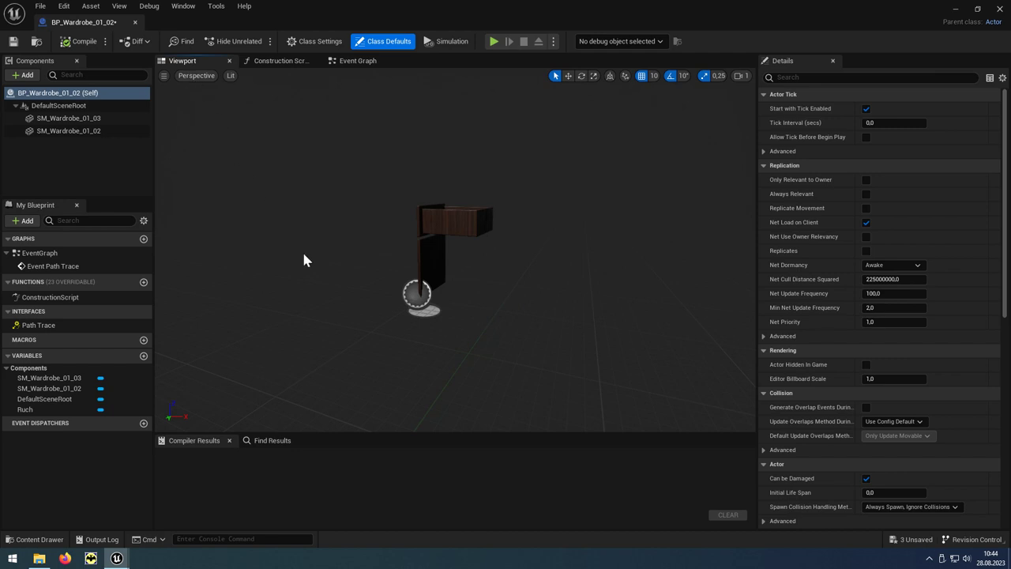
{"action": "left_click_drag", "start_coordinate": [307, 260], "coordinate": [312, 256]}
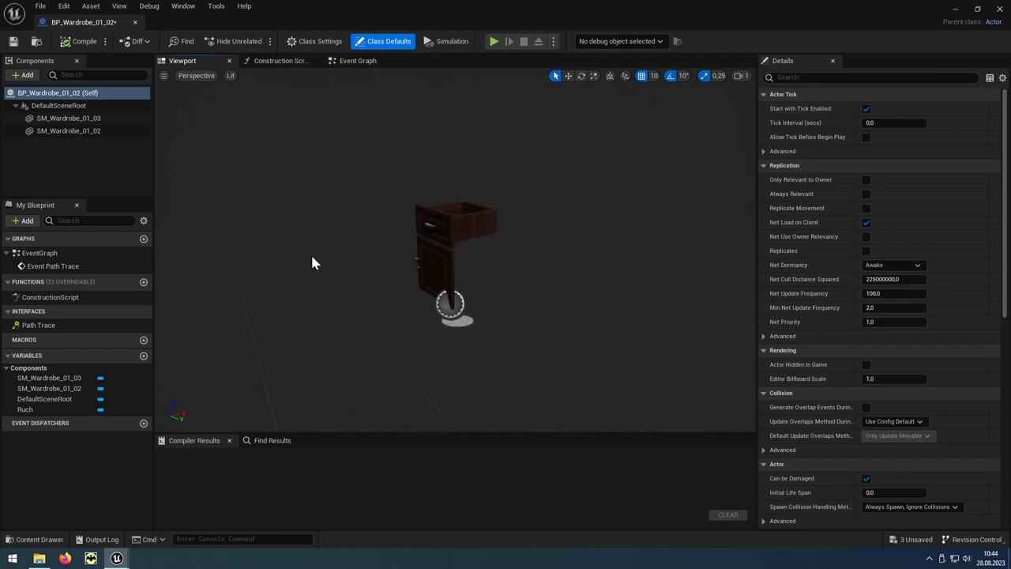
{"action": "left_click", "coordinate": [450, 231]}
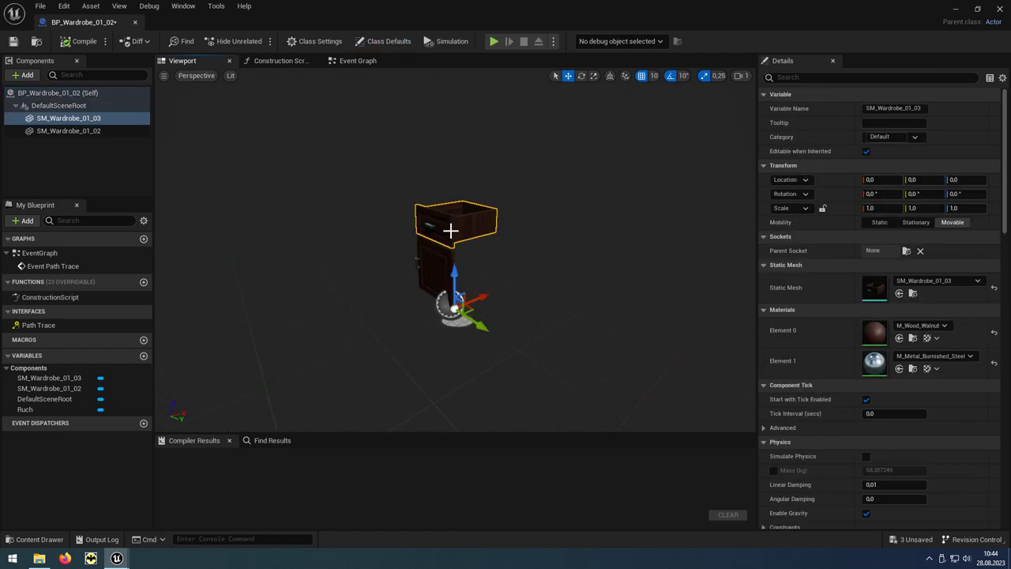
{"action": "key", "text": "Delete"}
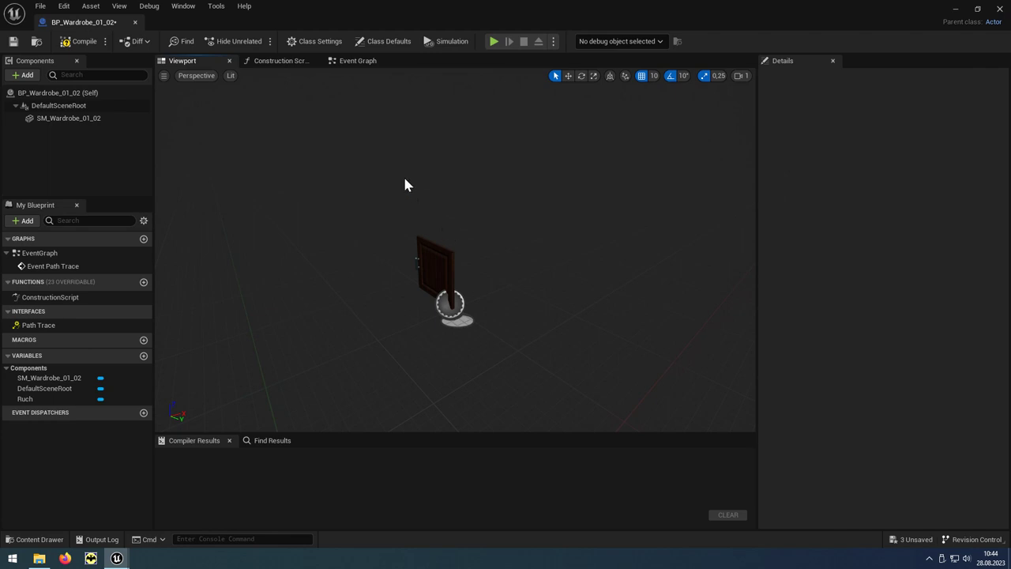
Delete the Set Relative Location and Add nodes and wire Ruch's Update into Set Relative Rotation.
{"action": "left_click", "coordinate": [363, 65]}
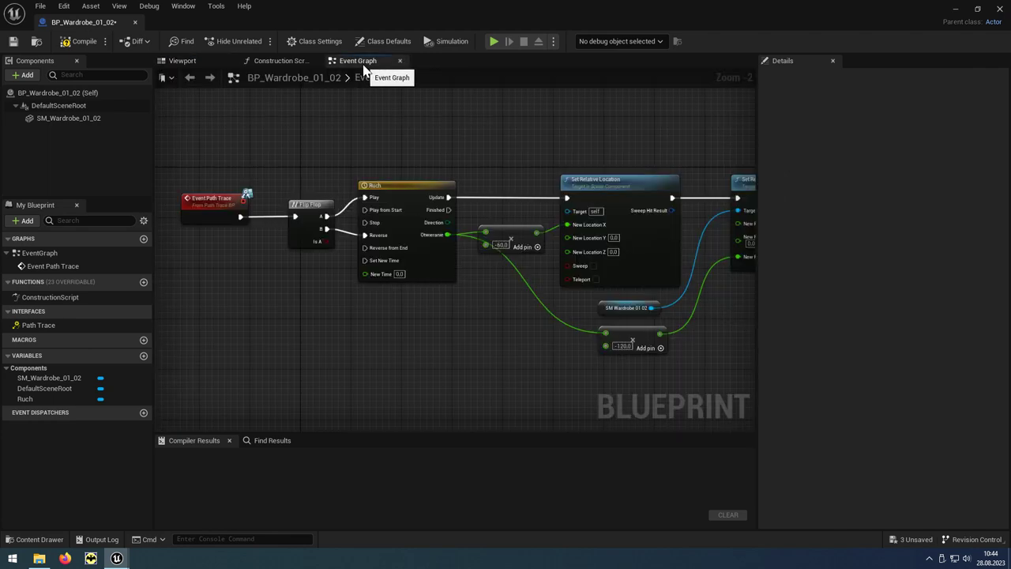
{"action": "left_click", "coordinate": [92, 48]}
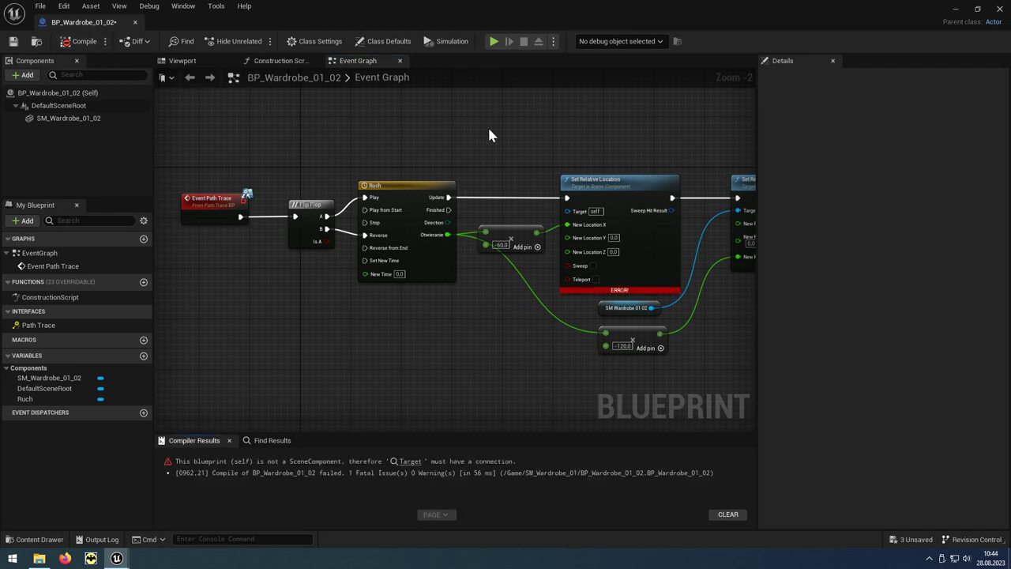
{"action": "right_click_drag", "start_coordinate": [490, 132], "coordinate": [382, 106]}
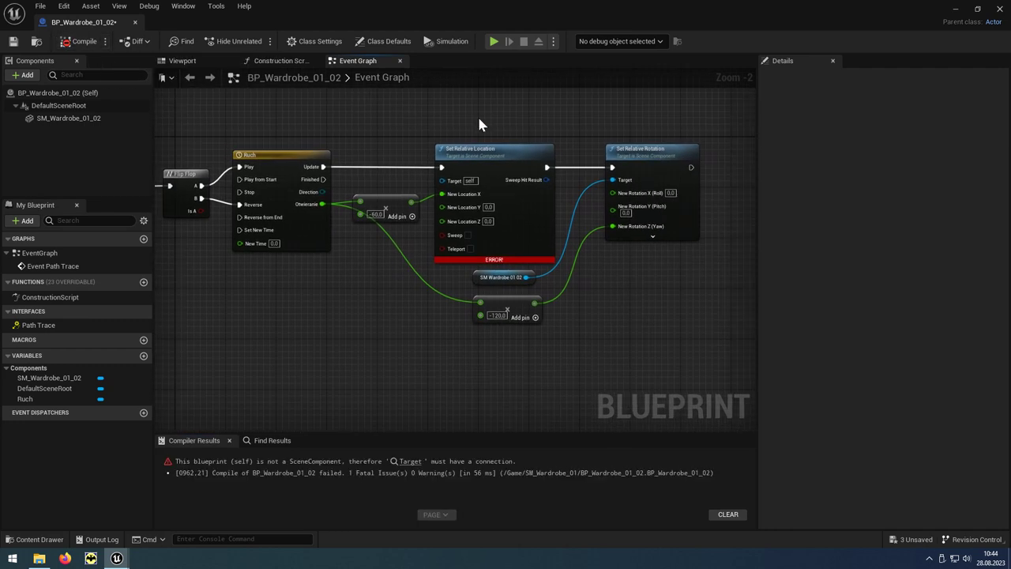
{"action": "left_click_drag", "start_coordinate": [477, 115], "coordinate": [401, 229]}
{"action": "key", "text": "Delete"}
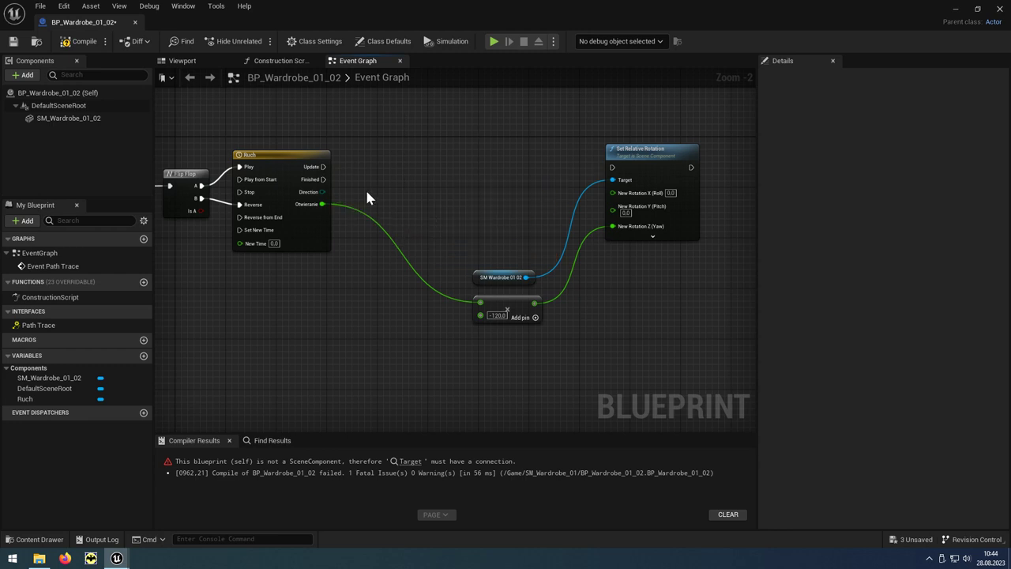
{"action": "left_click_drag", "start_coordinate": [323, 166], "coordinate": [614, 167]}
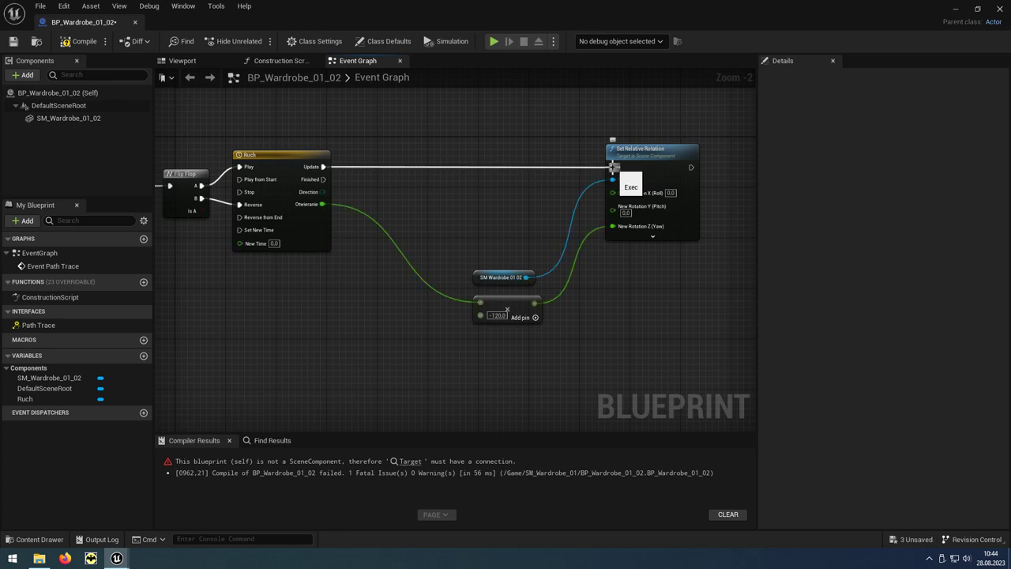
Place BP_Wardrobe_01_02 in the level and play-test opening the drawer and the door.
{"action": "left_click", "coordinate": [1000, 9]}
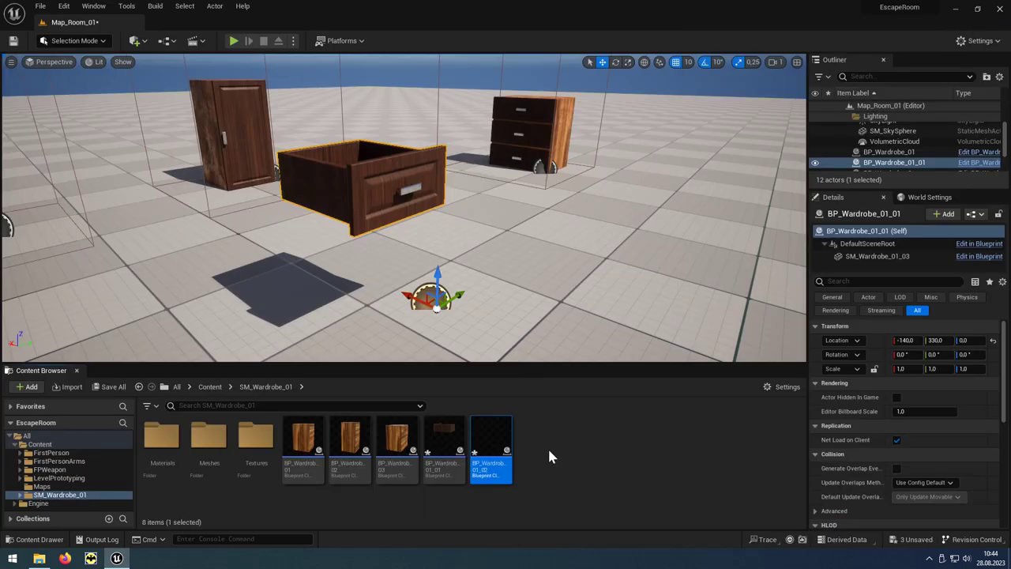
{"action": "left_click_drag", "start_coordinate": [491, 448], "coordinate": [605, 284]}
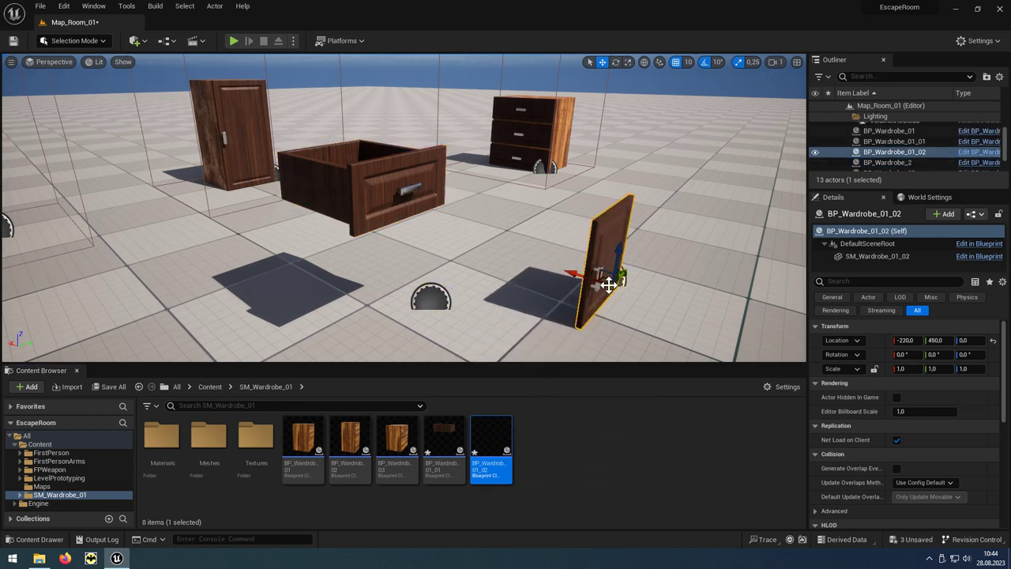
{"action": "left_click", "coordinate": [231, 42]}
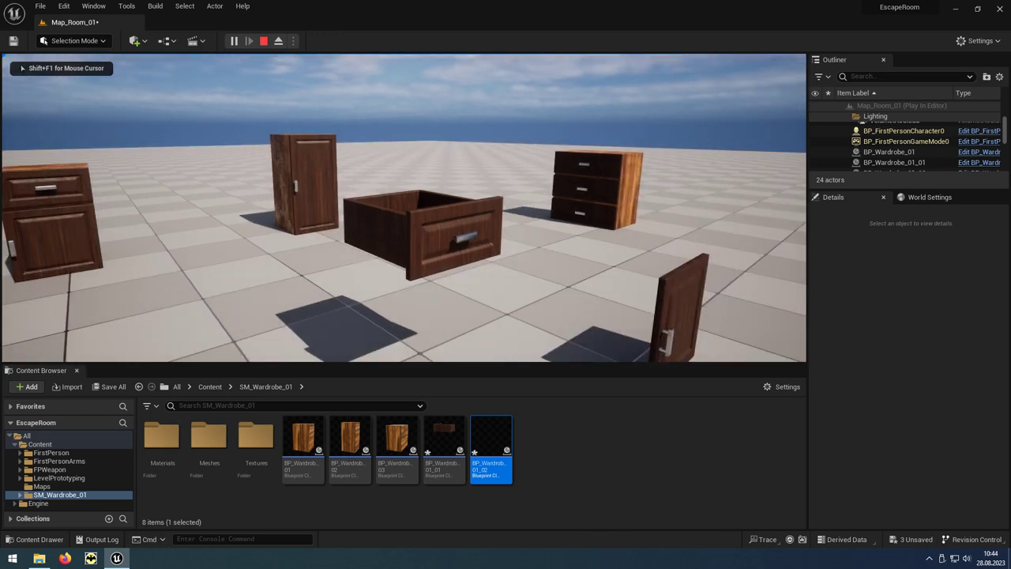
{"action": "left_click", "coordinate": [402, 208]}
{"action": "key", "text": "w"}
{"action": "left_click", "coordinate": [403, 209]}
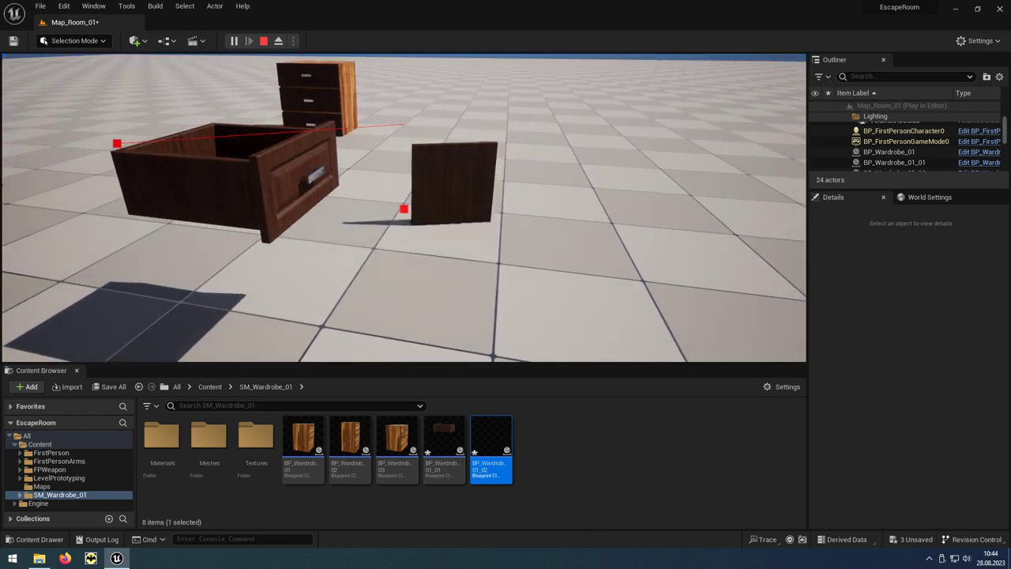
{"action": "key", "text": "s"}
{"action": "key", "text": "s"}
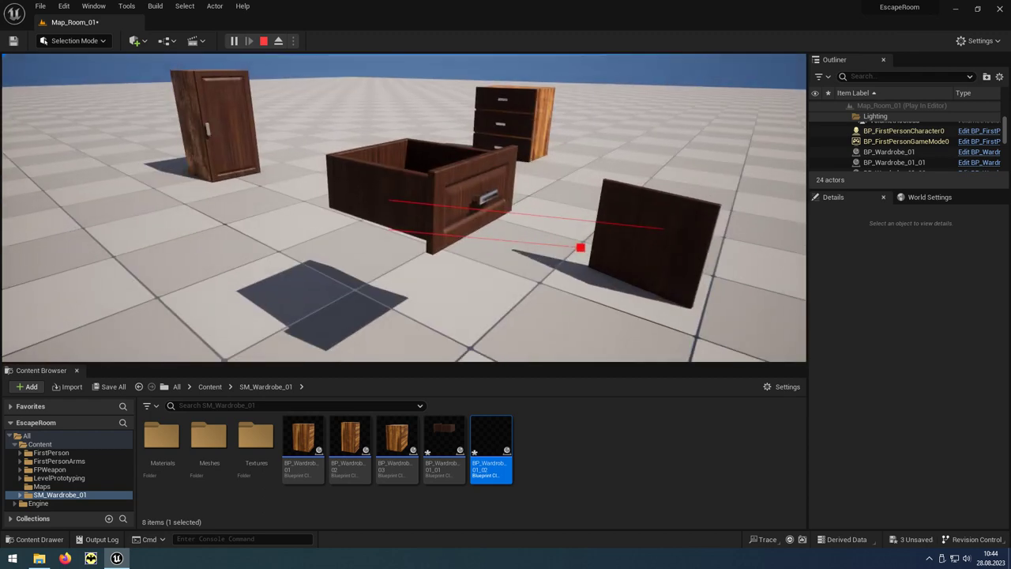
{"action": "left_click", "coordinate": [403, 207]}
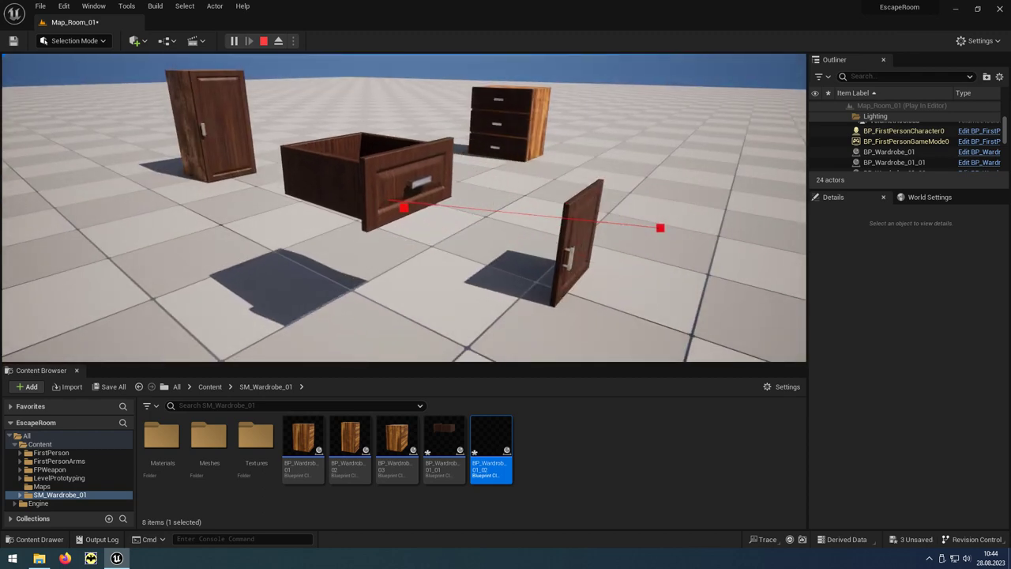
{"action": "key", "text": "Escape"}
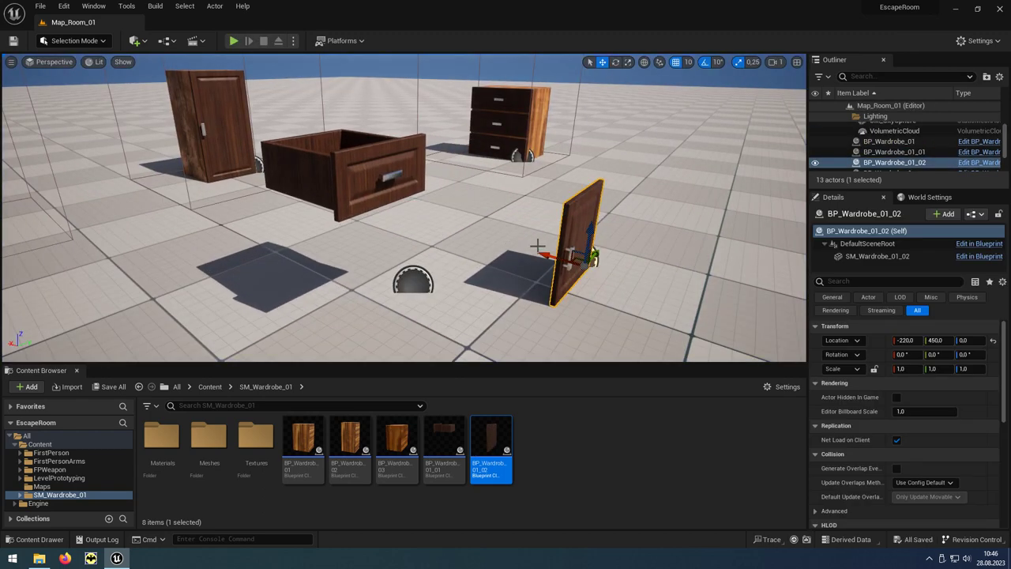
Delete the test door and drawer actors from the level.
{"action": "key", "text": "Delete"}
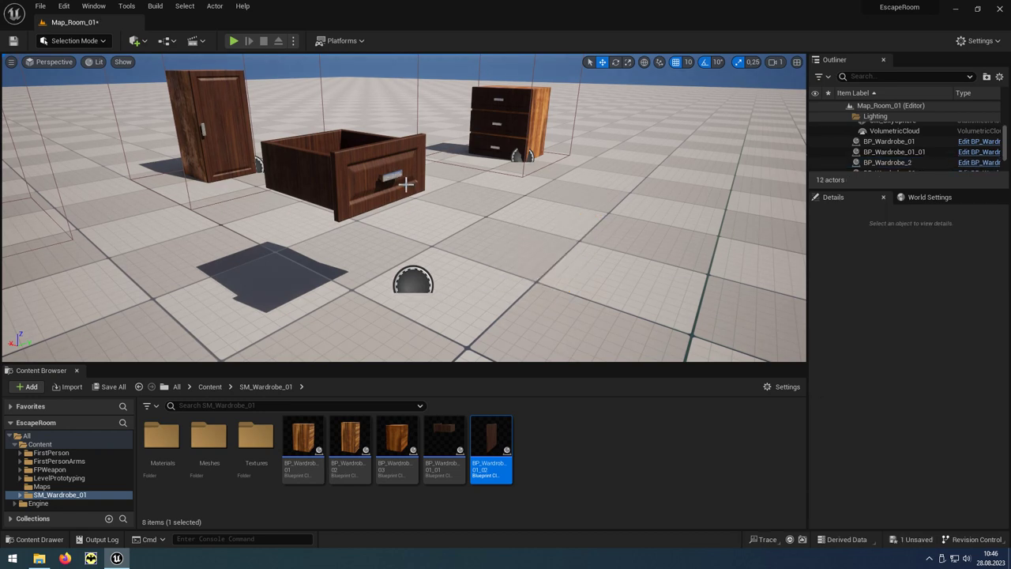
{"action": "left_click", "coordinate": [404, 183]}
{"action": "key", "text": "Delete"}
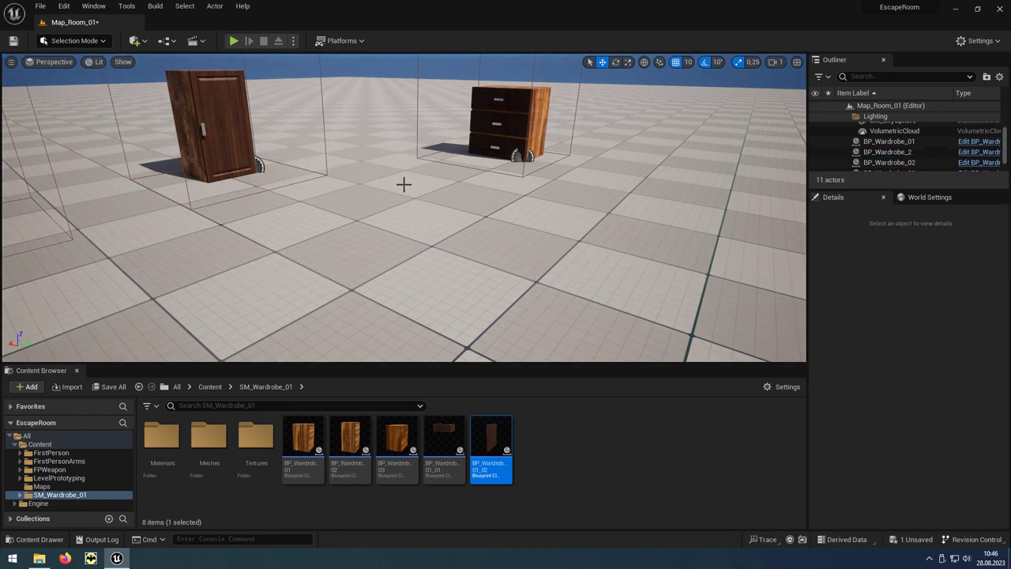
Open BP_Wardrobe_01 and delete its drawer and door components.
{"action": "left_click", "coordinate": [315, 465]}
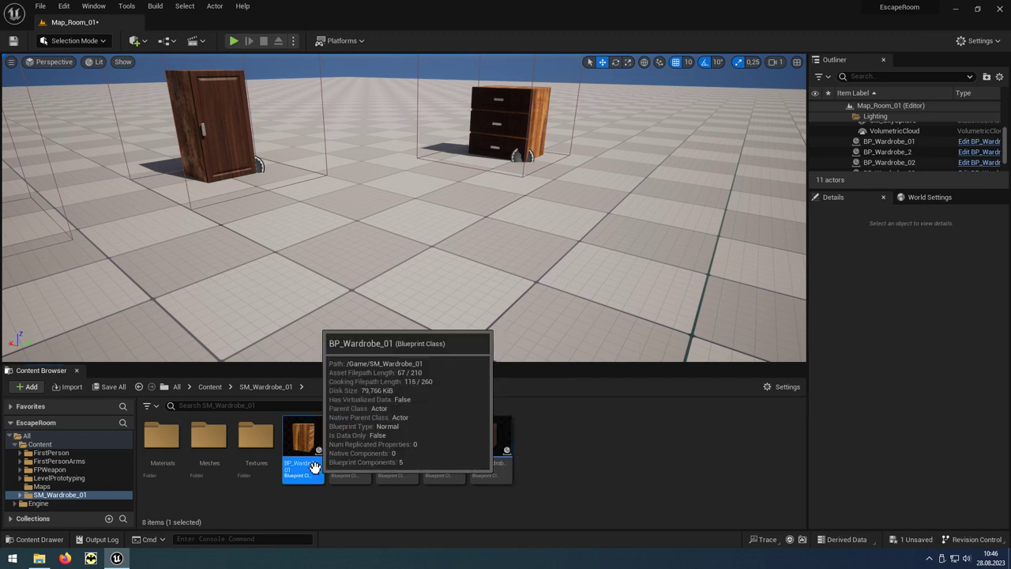
{"action": "double_click", "coordinate": [314, 465]}
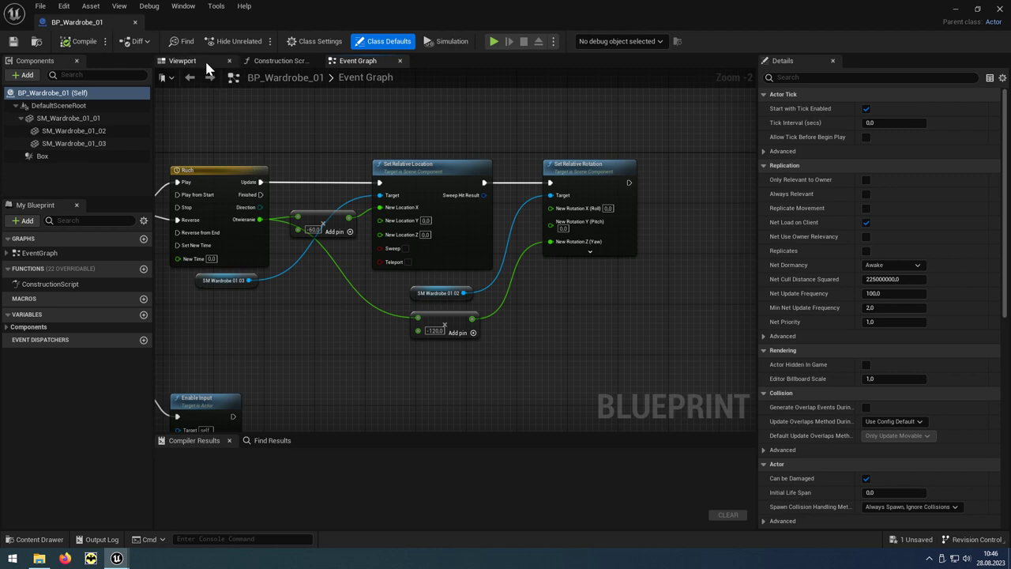
{"action": "left_click", "coordinate": [187, 70]}
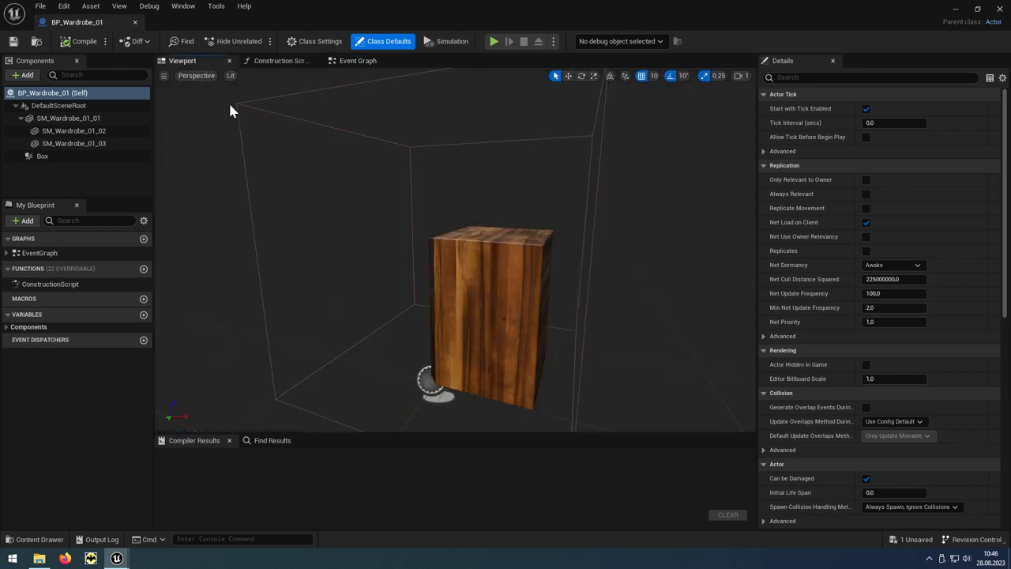
{"action": "left_click_drag", "start_coordinate": [293, 174], "coordinate": [371, 177], "text": "alt"}
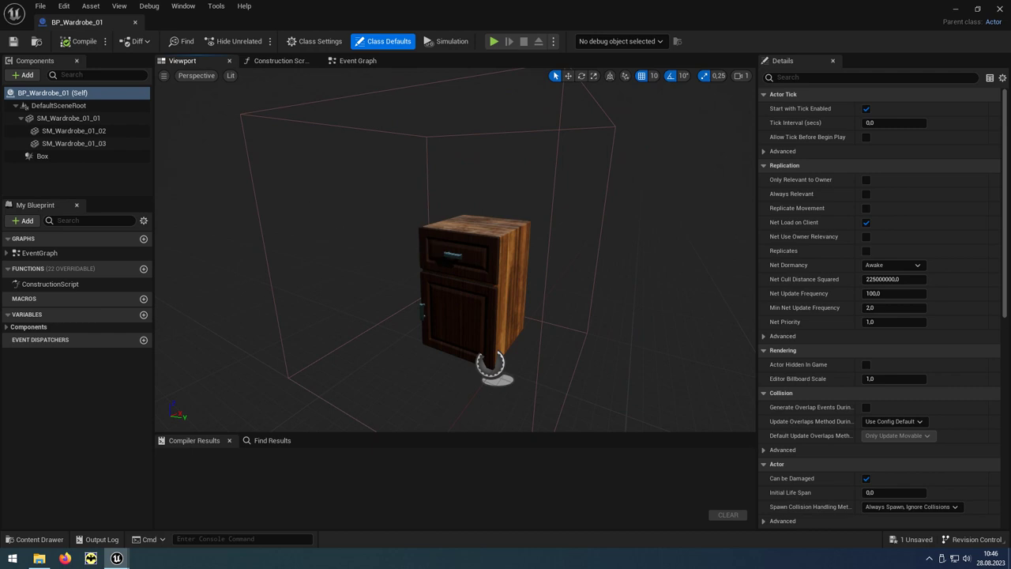
{"action": "left_click", "coordinate": [432, 248]}
{"action": "key", "text": "Delete"}
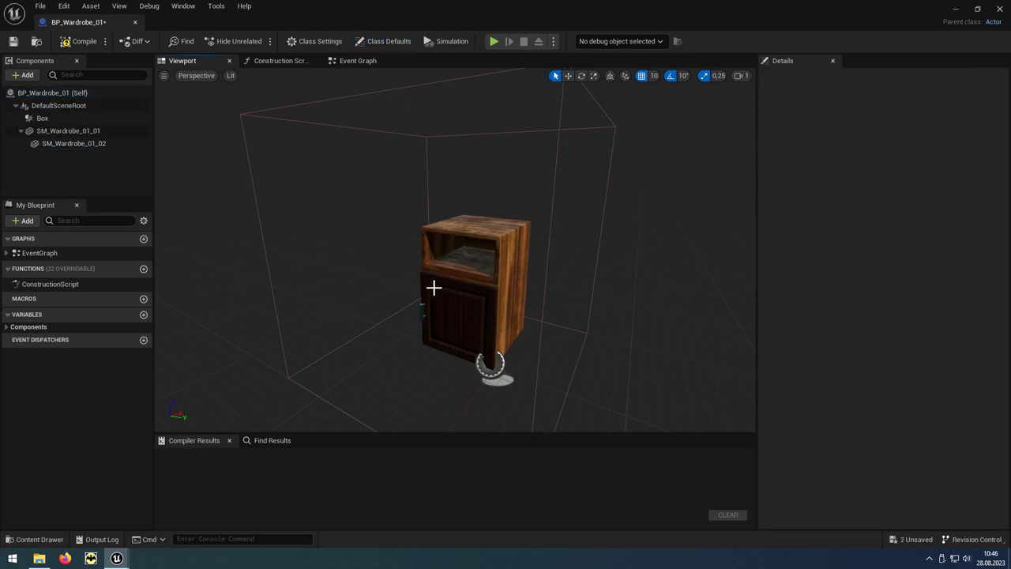
{"action": "left_click", "coordinate": [435, 293]}
{"action": "key", "text": "Delete"}
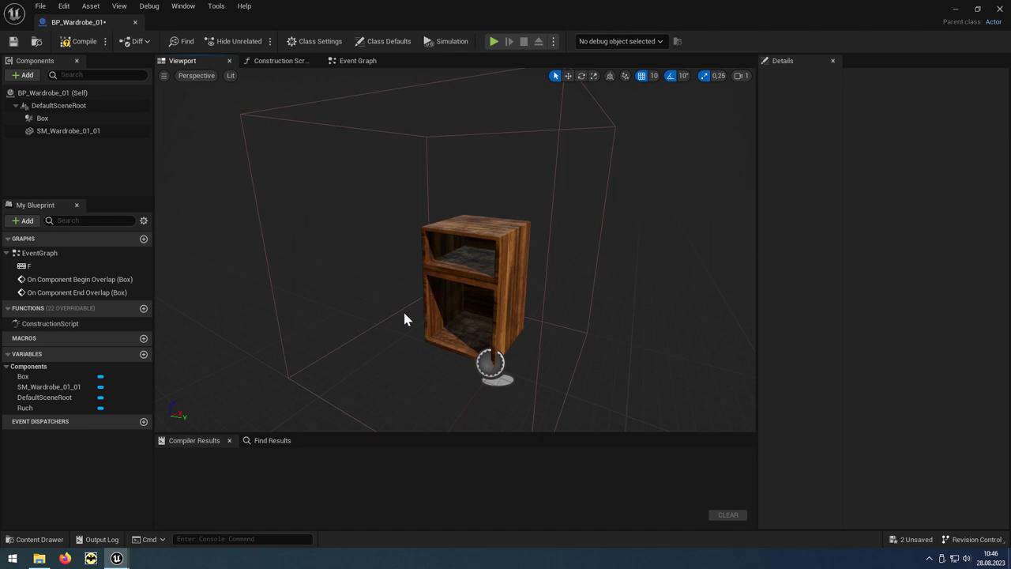
{"action": "left_click", "coordinate": [400, 313]}
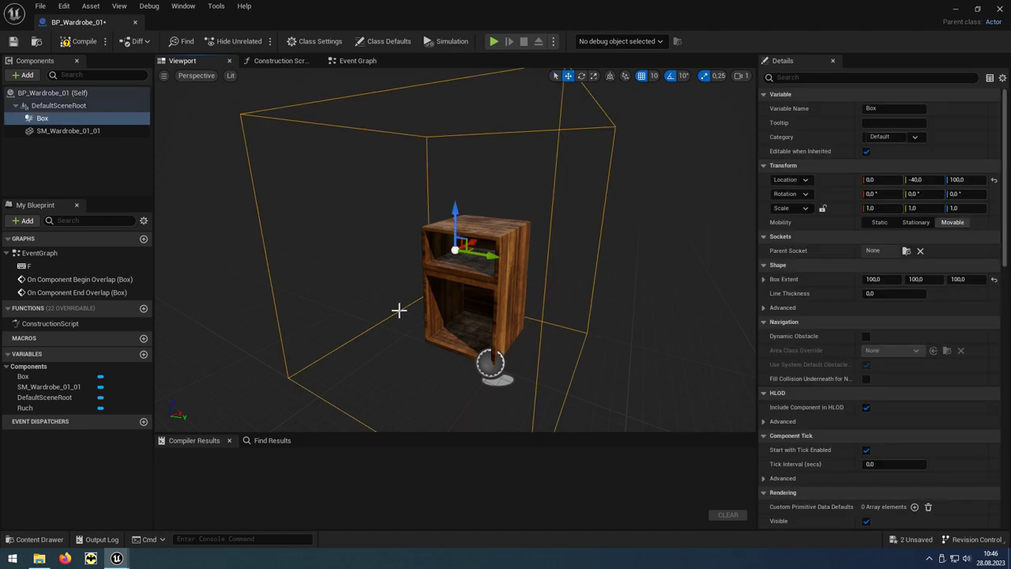
Delete every node in BP_Wardrobe_01's Event Graph.
{"action": "left_click", "coordinate": [360, 63]}
{"action": "mouse_move", "coordinate": [371, 330]}
{"action": "right_mouse_down"}
{"action": "mouse_move", "coordinate": [478, 289]}
{"action": "mouse_move", "coordinate": [462, 265]}
{"action": "right_mouse_up"}
{"action": "scroll", "coordinate": [486, 289], "scroll_direction": "down", "scroll_amount": 1}
{"action": "scroll", "coordinate": [462, 265], "scroll_direction": "down", "scroll_amount": 2}
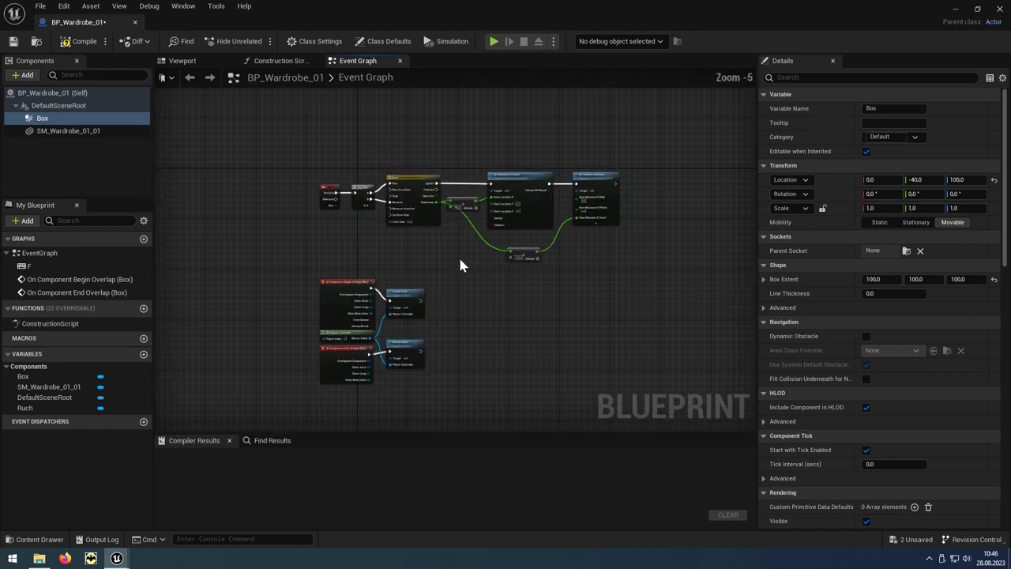
{"action": "mouse_move", "coordinate": [288, 157]}
{"action": "left_mouse_down"}
{"action": "mouse_move", "coordinate": [667, 420]}
{"action": "mouse_move", "coordinate": [657, 397]}
{"action": "left_mouse_up"}
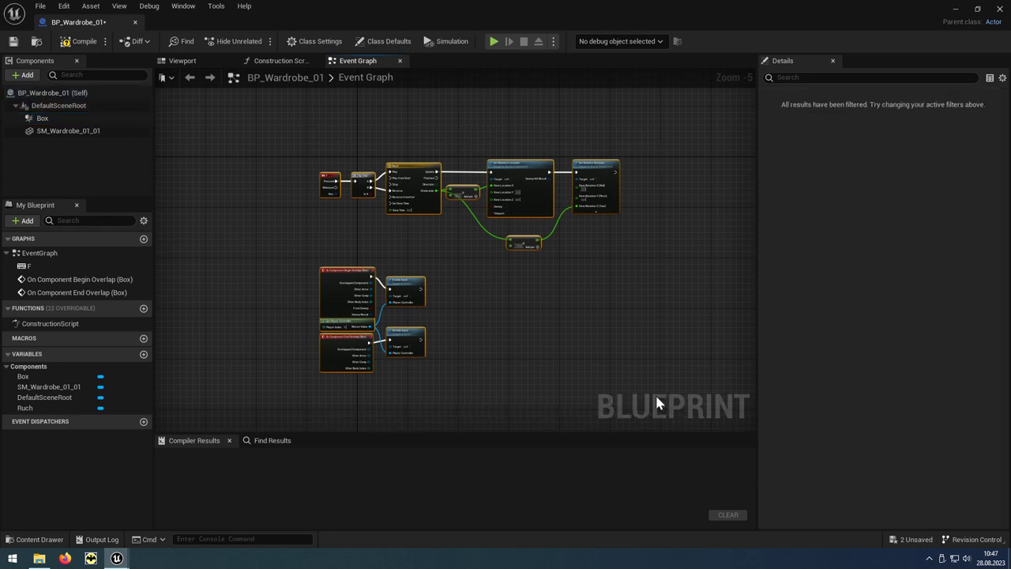
{"action": "key", "text": "Delete"}
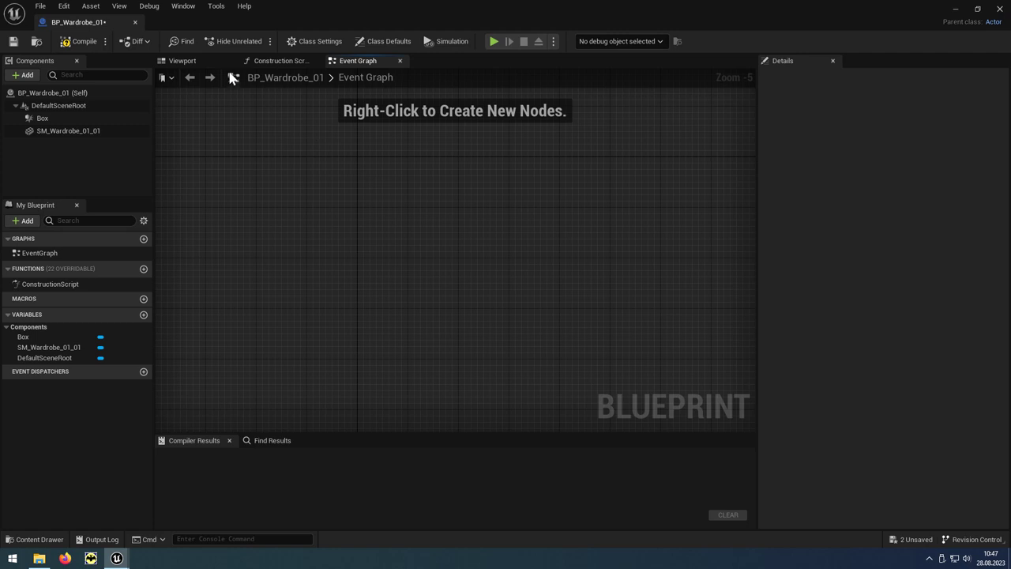
Delete the Box trigger component, leaving only the SM_Wardrobe_01_01 body.
{"action": "left_click", "coordinate": [183, 61]}
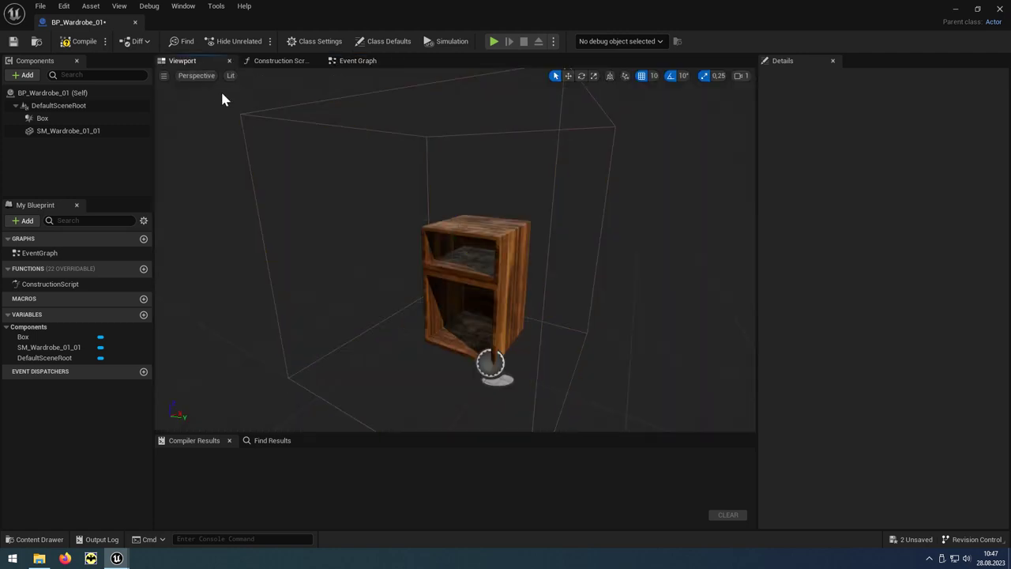
{"action": "left_click", "coordinate": [250, 114]}
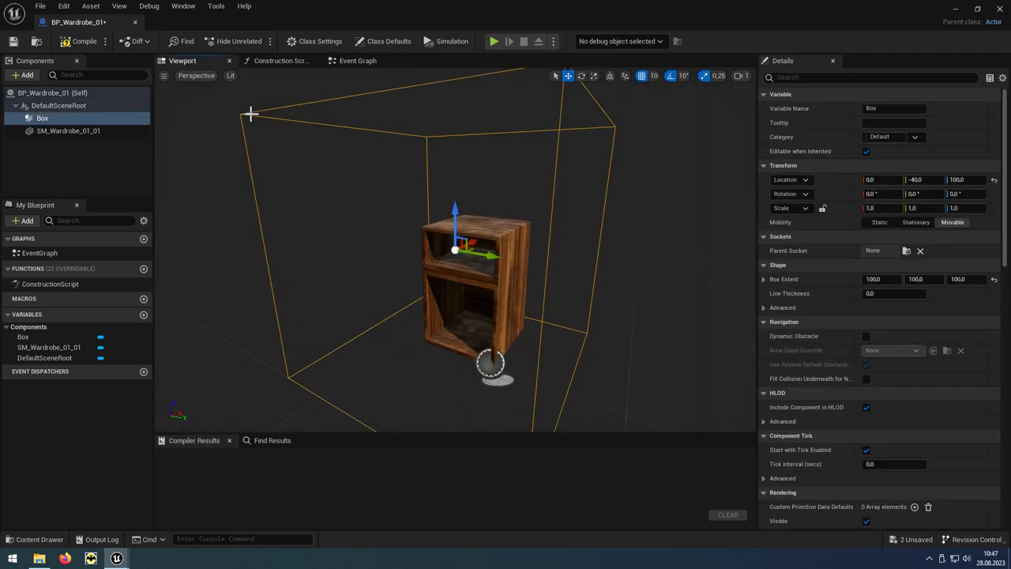
{"action": "key", "text": "Delete"}
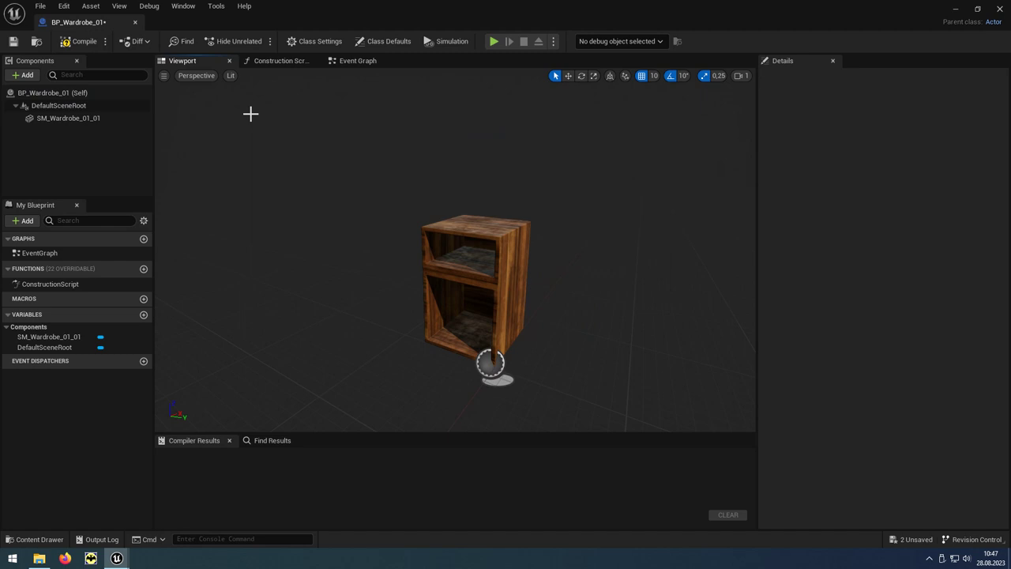
Drag BP_Wardrobe_01_01 and BP_Wardrobe_01_02 into BP_Wardrobe_01's viewport as child actors, then close it.
{"action": "left_click", "coordinate": [977, 10]}
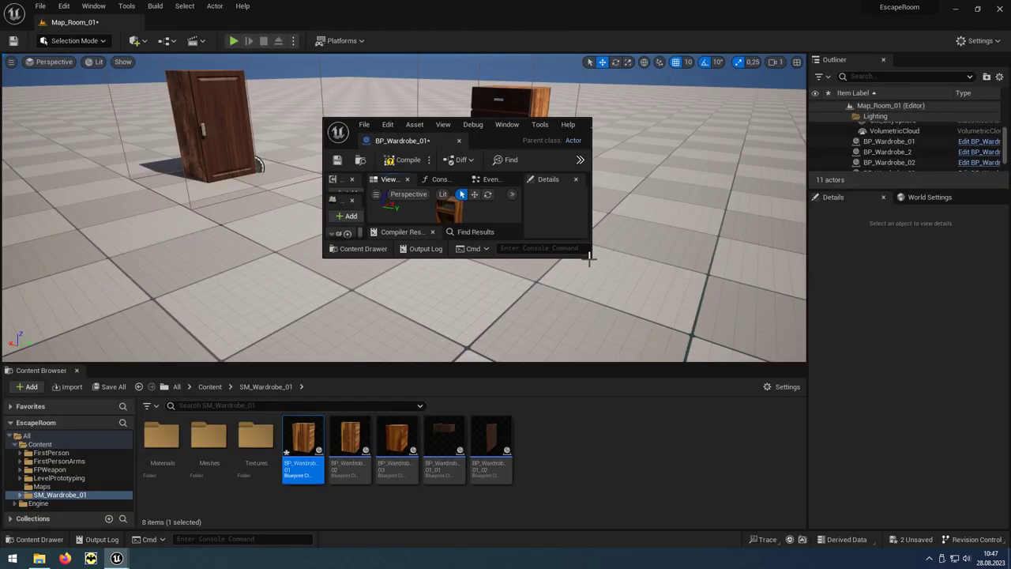
{"action": "left_click_drag", "start_coordinate": [588, 257], "coordinate": [789, 393]}
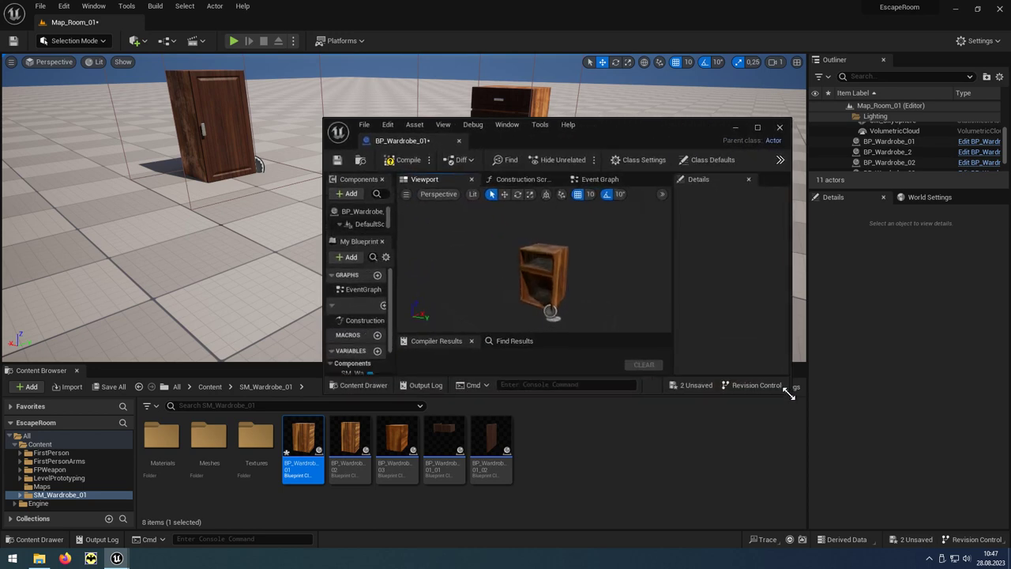
{"action": "left_click", "coordinate": [446, 436]}
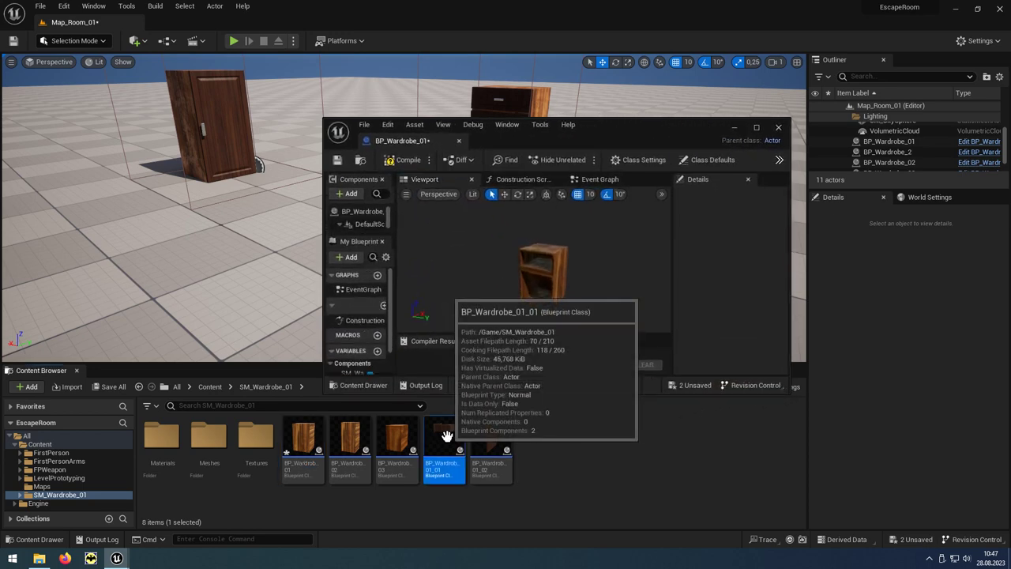
{"action": "left_click_drag", "start_coordinate": [447, 436], "coordinate": [484, 262]}
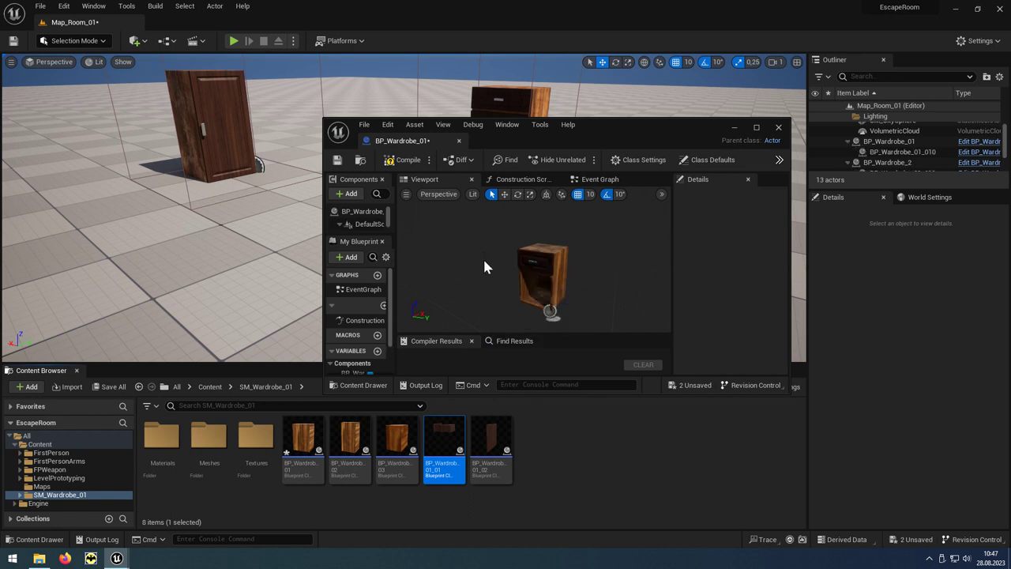
{"action": "mouse_move", "coordinate": [487, 430]}
{"action": "left_mouse_down"}
{"action": "mouse_move", "coordinate": [489, 371]}
{"action": "mouse_move", "coordinate": [468, 263]}
{"action": "left_mouse_up"}
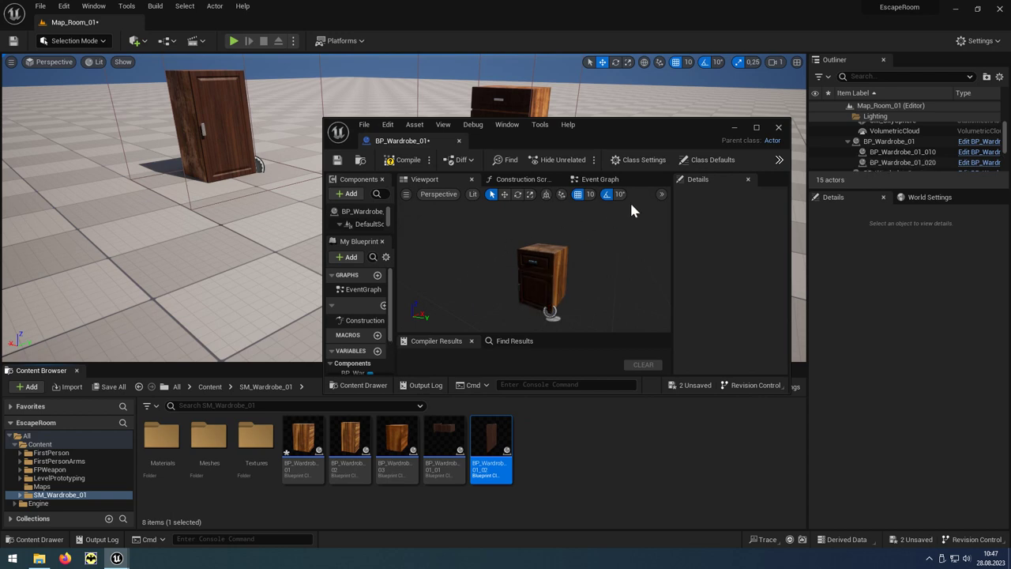
{"action": "left_click", "coordinate": [778, 128]}
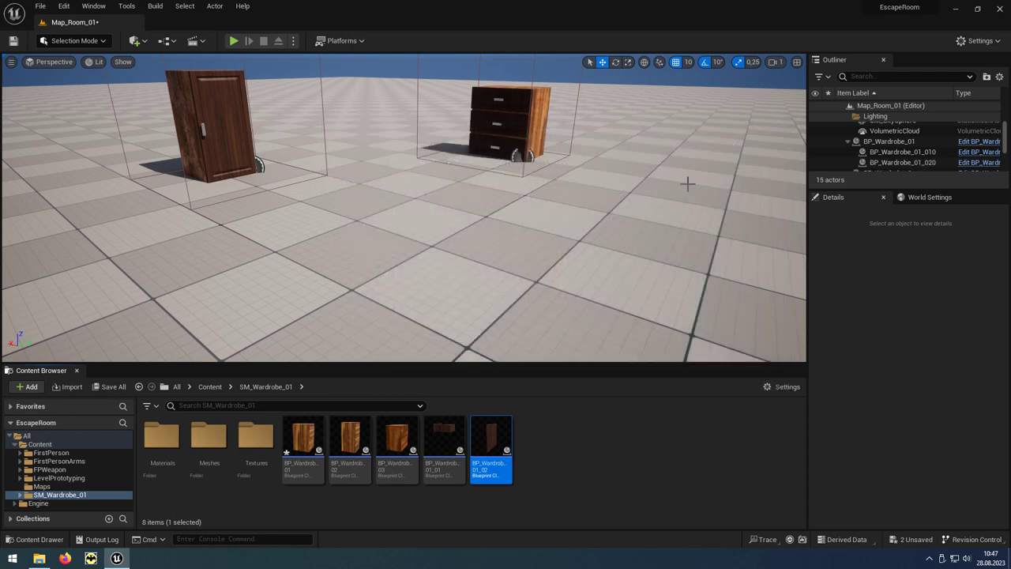
Place the assembled wardrobe, then in play open its top drawer and open and shut its door.
{"action": "left_click_drag", "start_coordinate": [308, 472], "coordinate": [693, 252]}
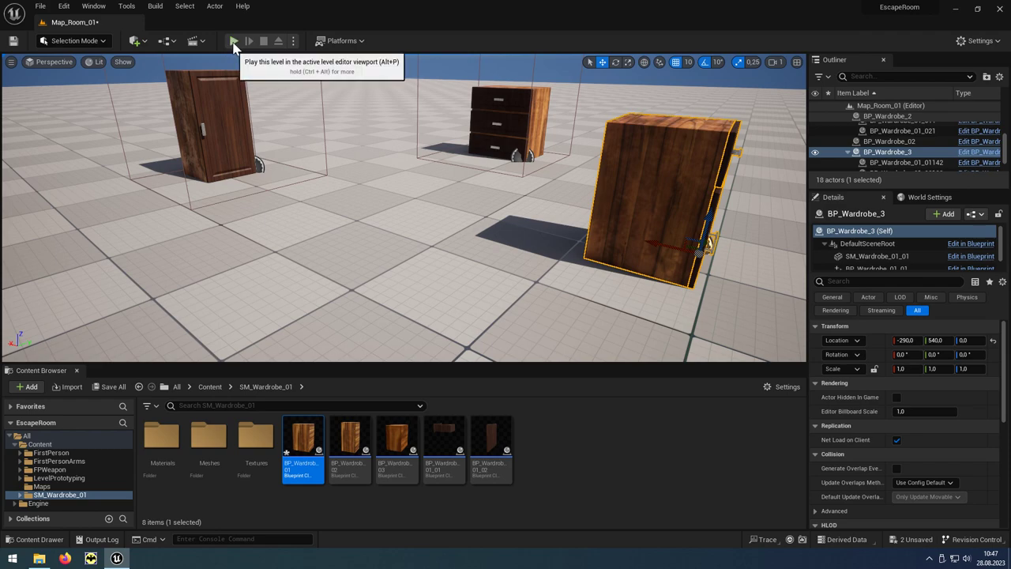
{"action": "key", "text": "alt+p"}
{"action": "key", "text": "w"}
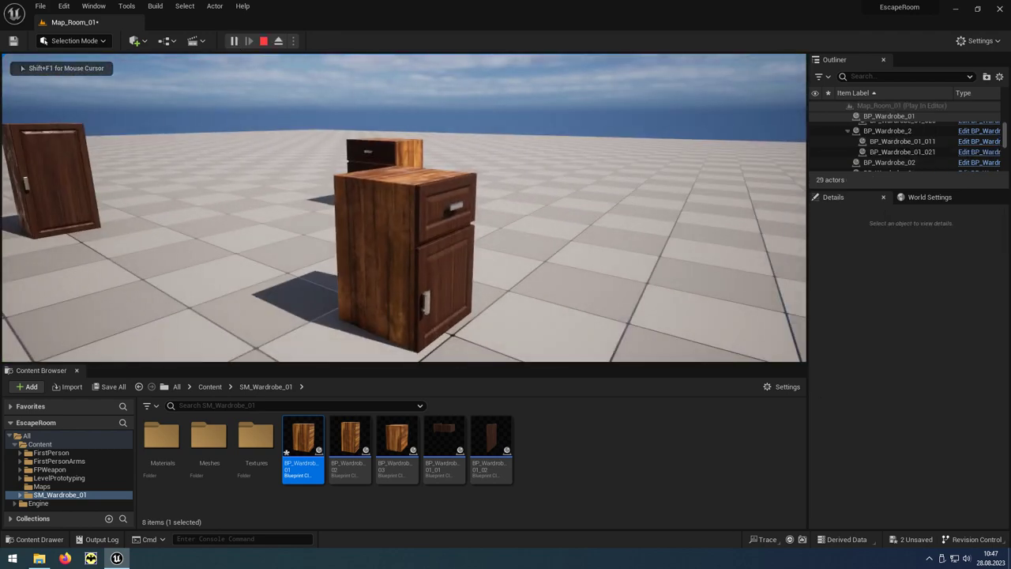
{"action": "key", "text": "e"}
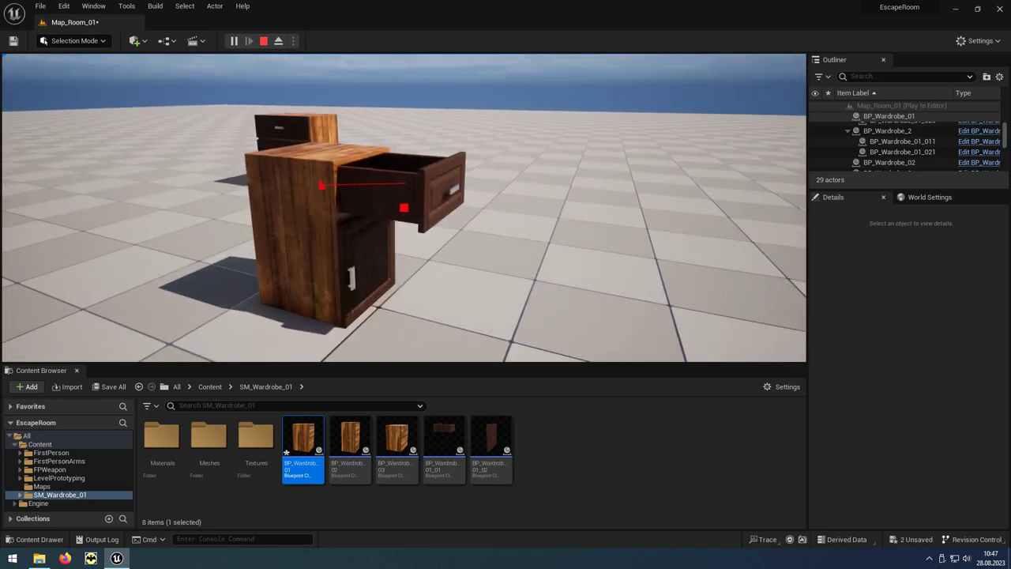
{"action": "key", "text": "e"}
{"action": "key", "text": "e"}
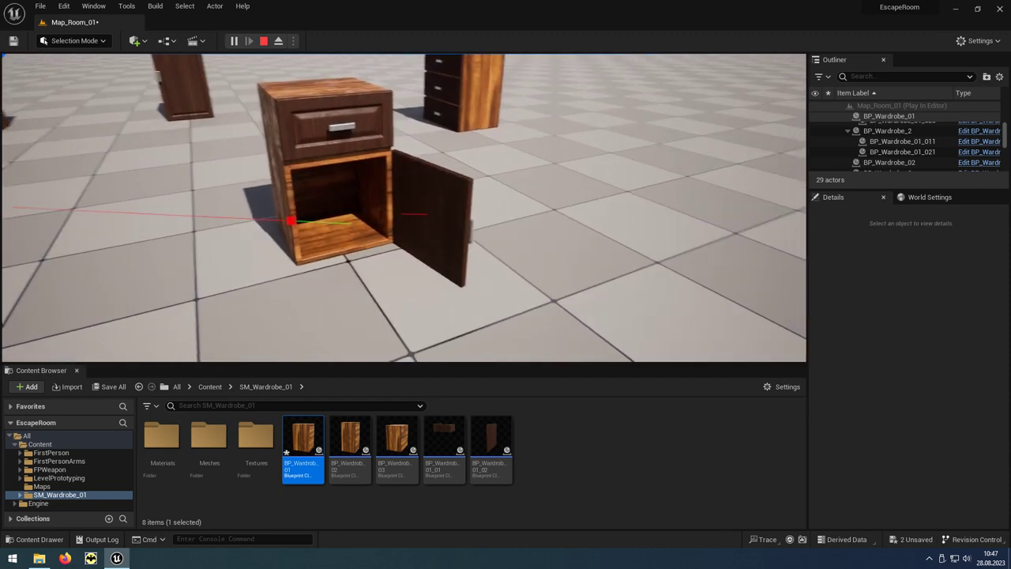
{"action": "key", "text": "e"}
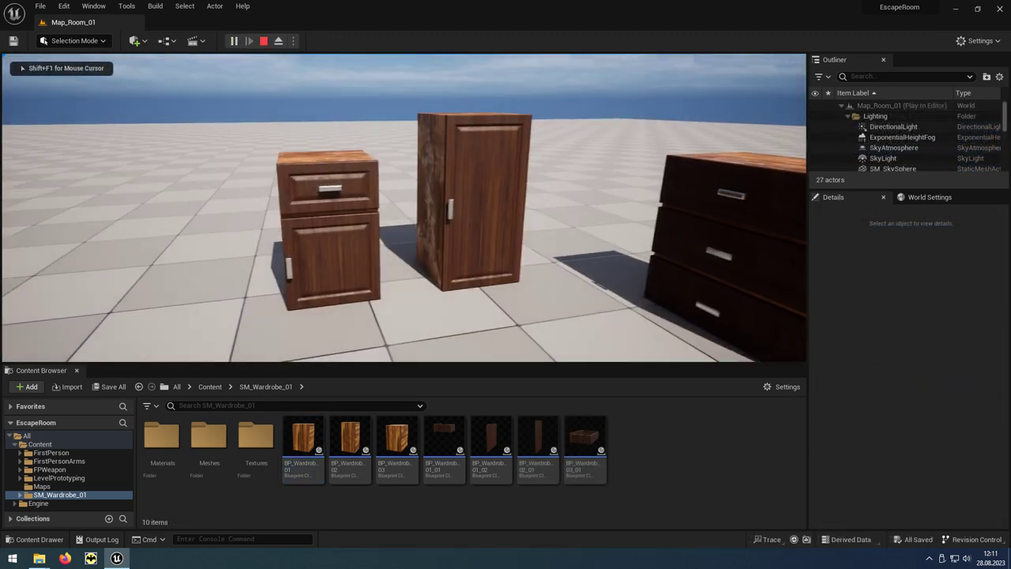
Open the small cabinet's drawer and door, then the three-drawer chest's drawers, and stop playing.
{"action": "key", "text": "e"}
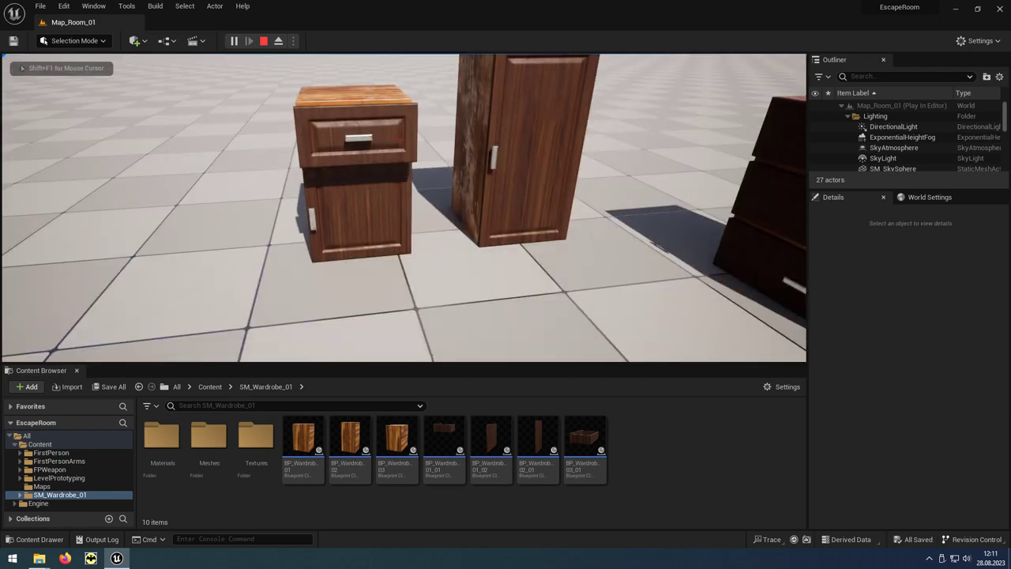
{"action": "key", "text": "e"}
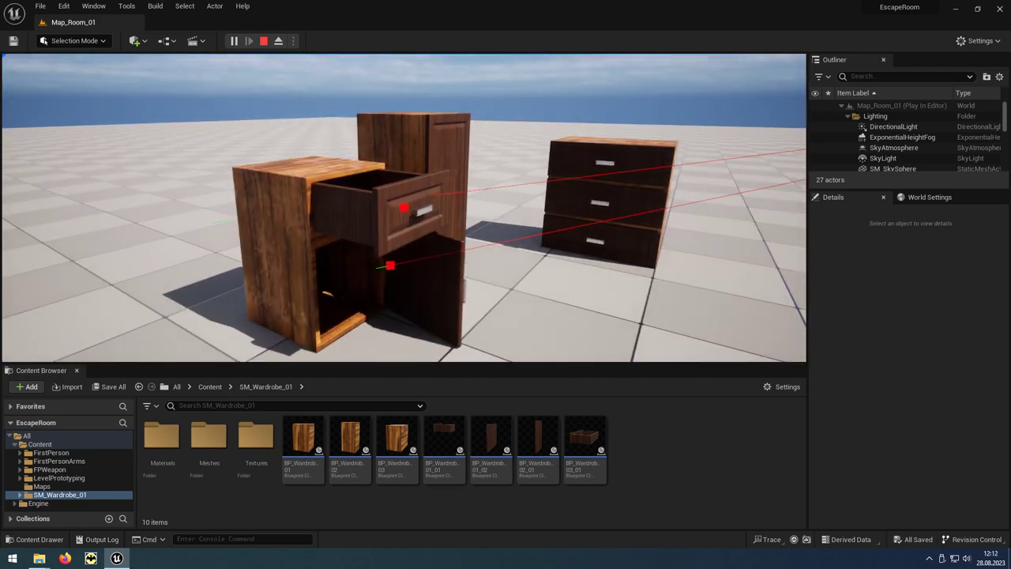
{"action": "key", "text": "w"}
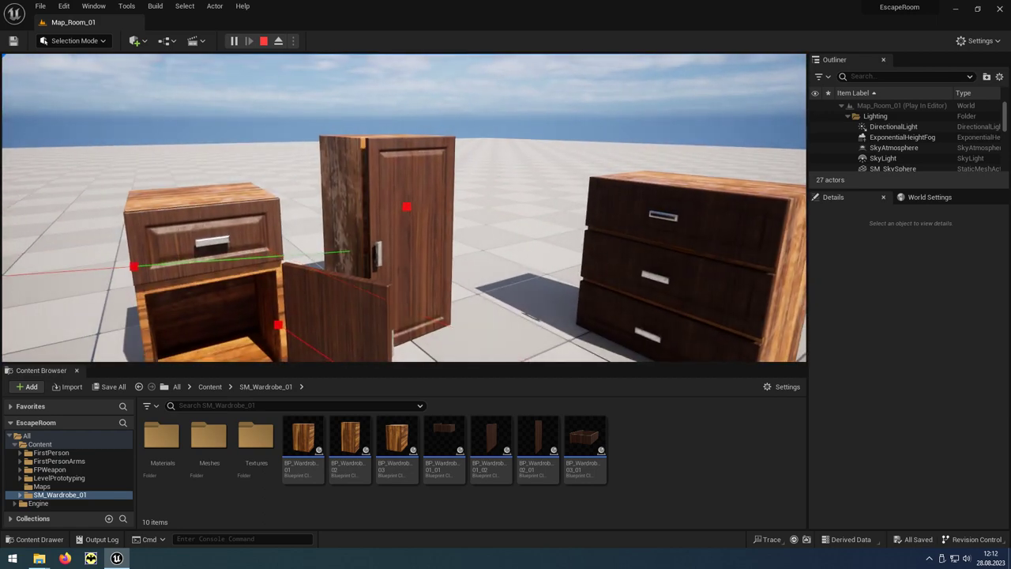
{"action": "key", "text": "w"}
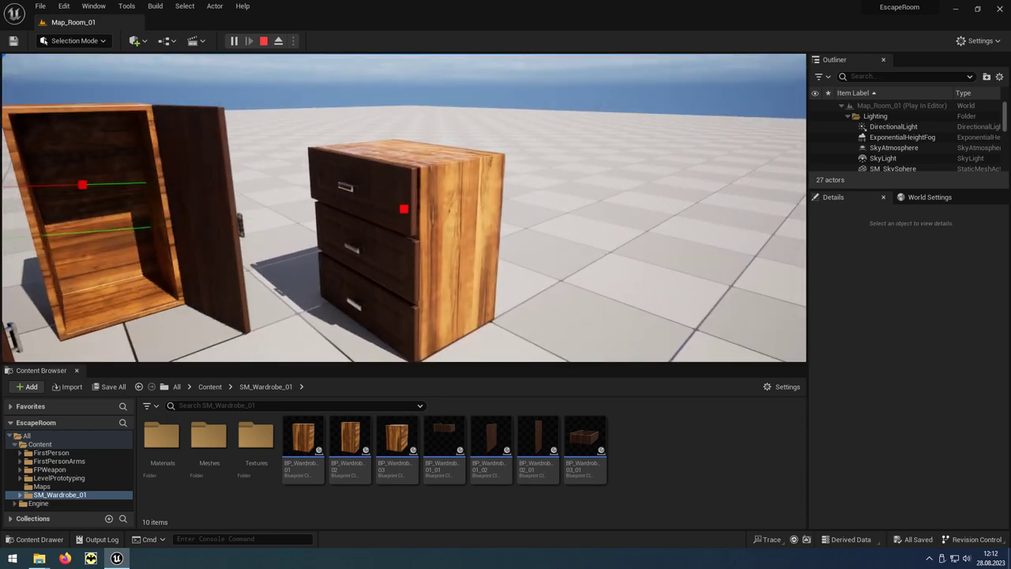
{"action": "key", "text": "e"}
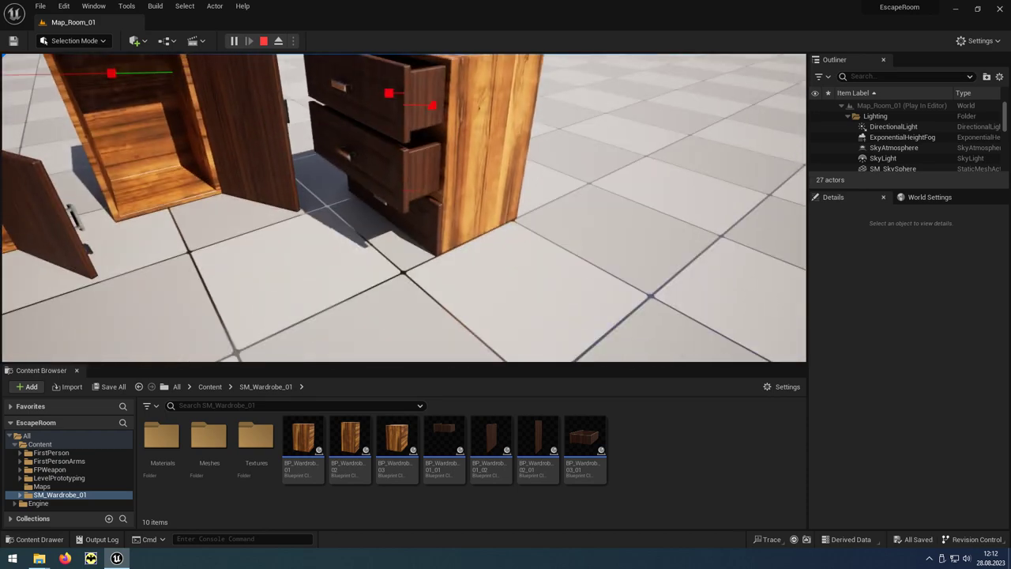
{"action": "key", "text": "w"}
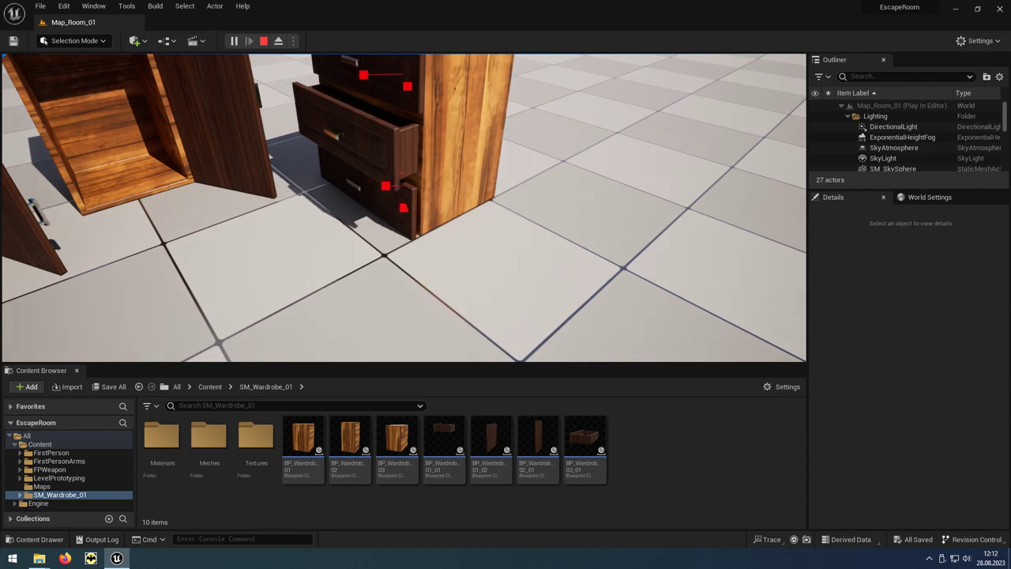
{"action": "key", "text": "s"}
{"action": "key", "text": "e"}
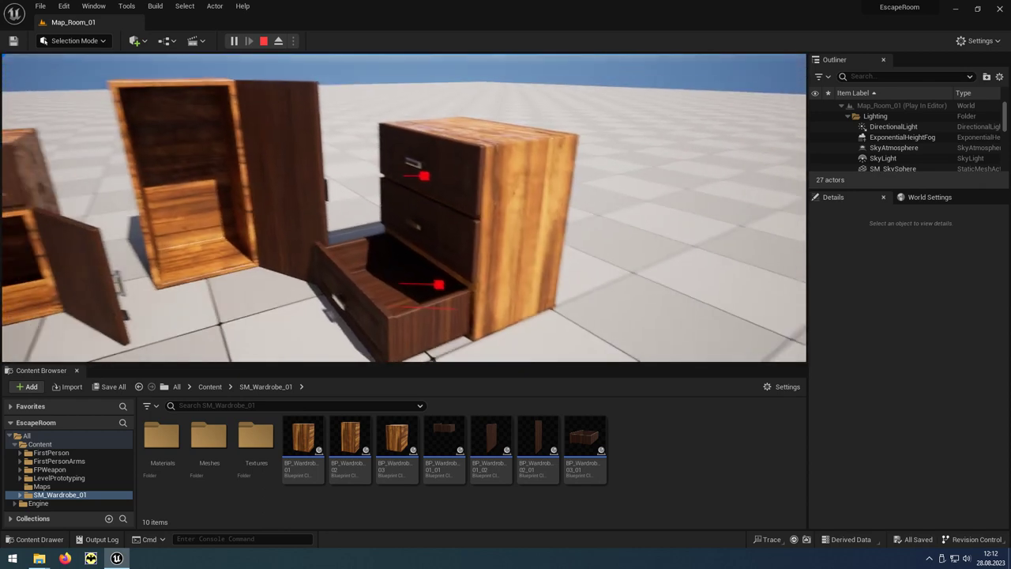
{"action": "key", "text": "Escape"}
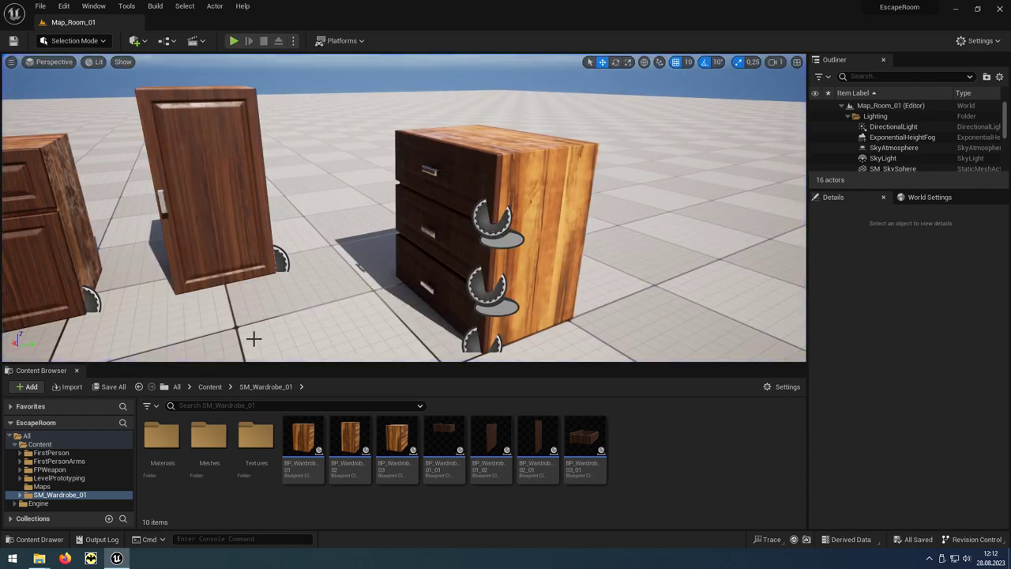
Set Draw Debug Type to None on BP_FirstPersonCharacter's Line Trace By Channel node.
{"action": "left_click", "coordinate": [211, 387]}
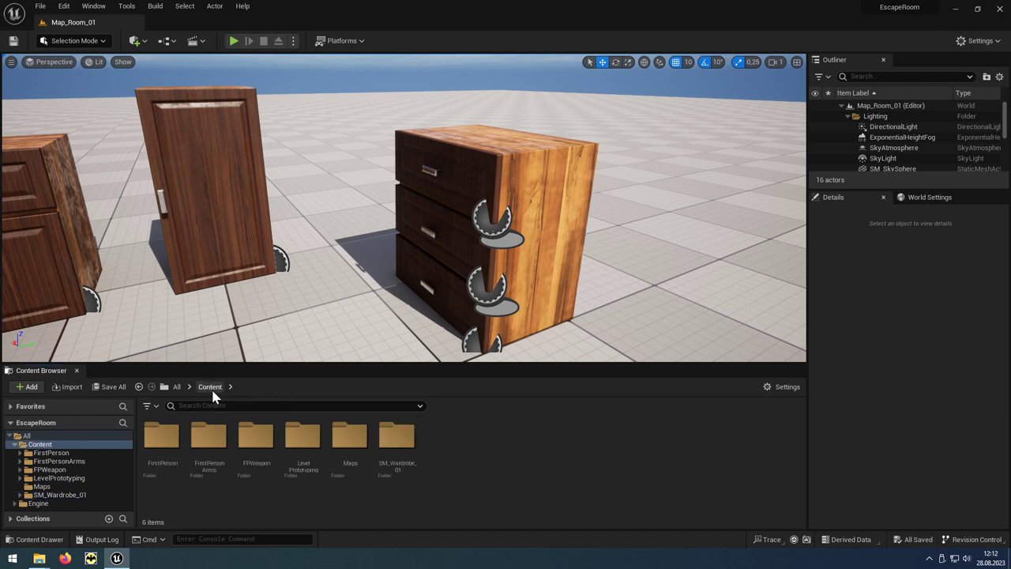
{"action": "left_click", "coordinate": [169, 466]}
{"action": "double_click", "coordinate": [169, 468]}
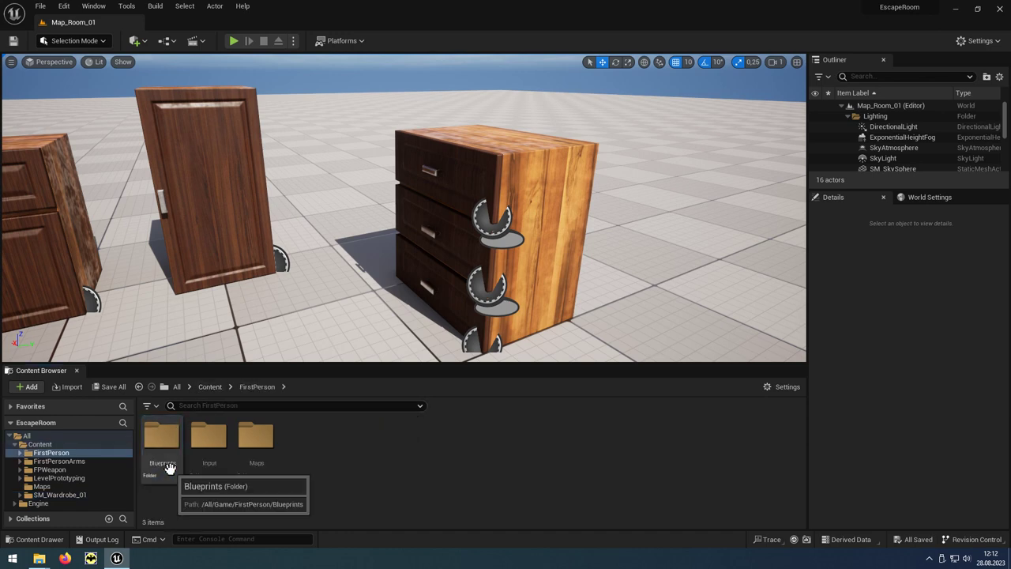
{"action": "double_click", "coordinate": [169, 467]}
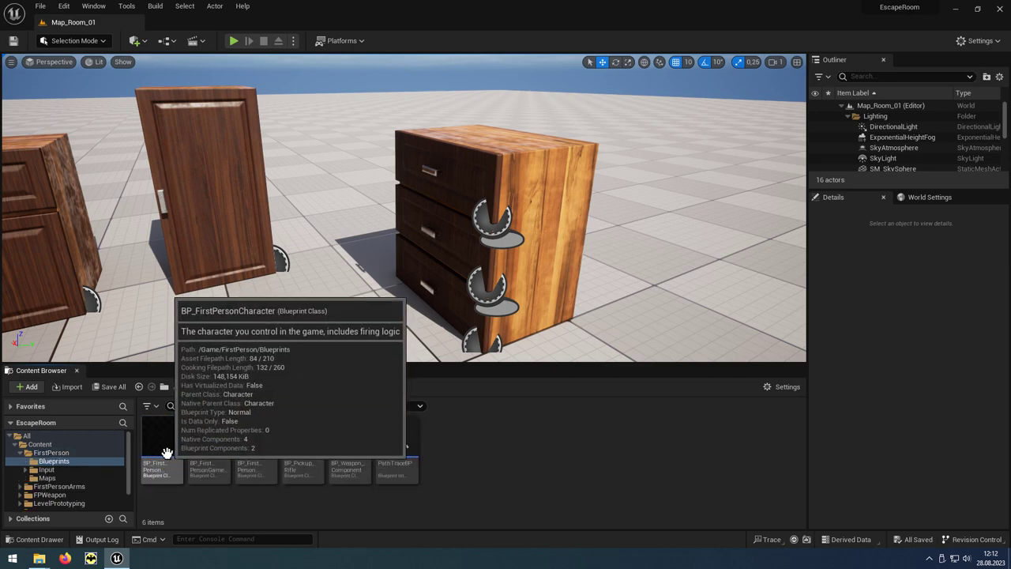
{"action": "double_click", "coordinate": [164, 442]}
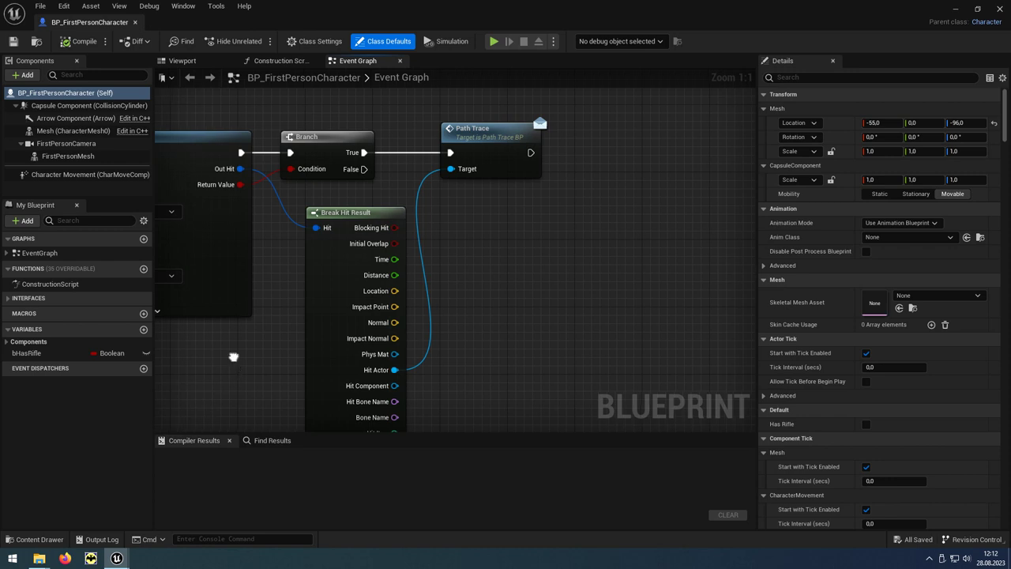
{"action": "right_click_drag", "start_coordinate": [234, 355], "coordinate": [433, 350]}
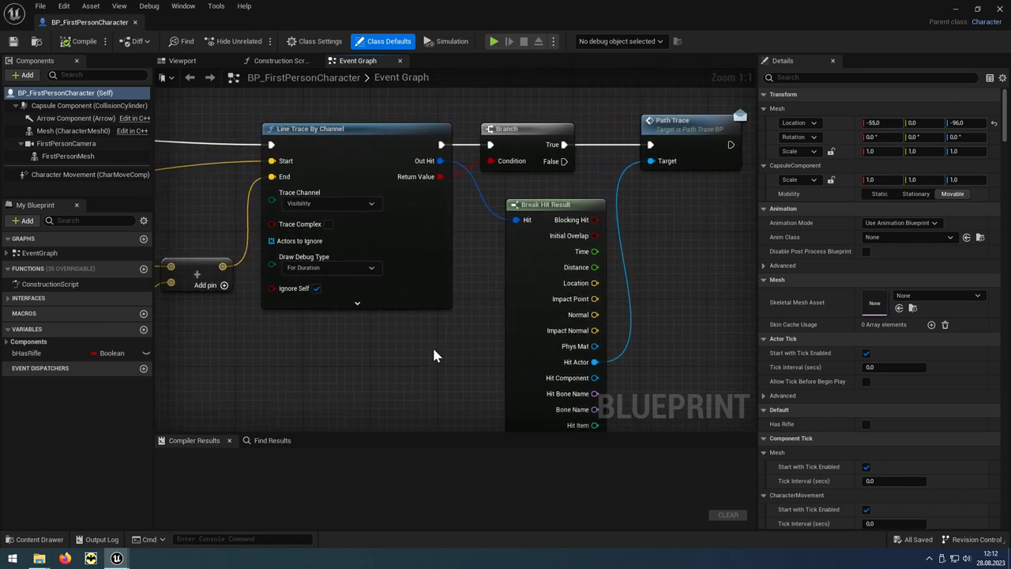
{"action": "left_click", "coordinate": [327, 270]}
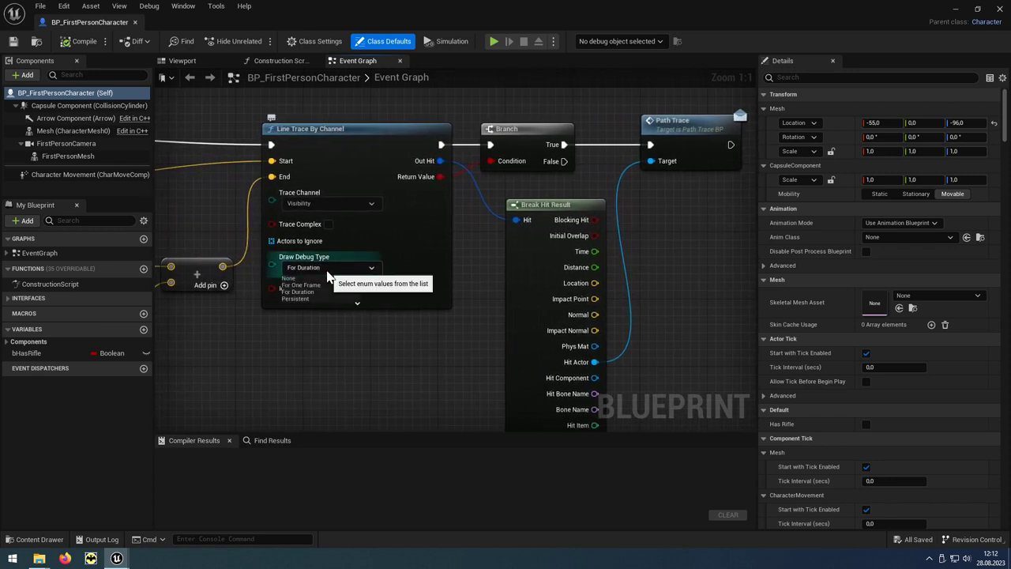
{"action": "left_click", "coordinate": [325, 278]}
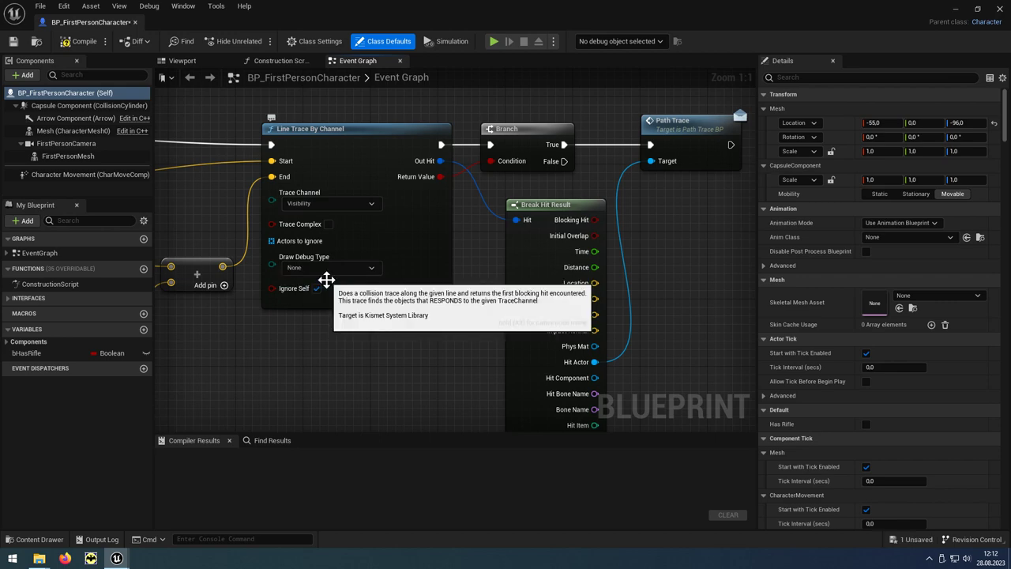
{"action": "left_click", "coordinate": [999, 10]}
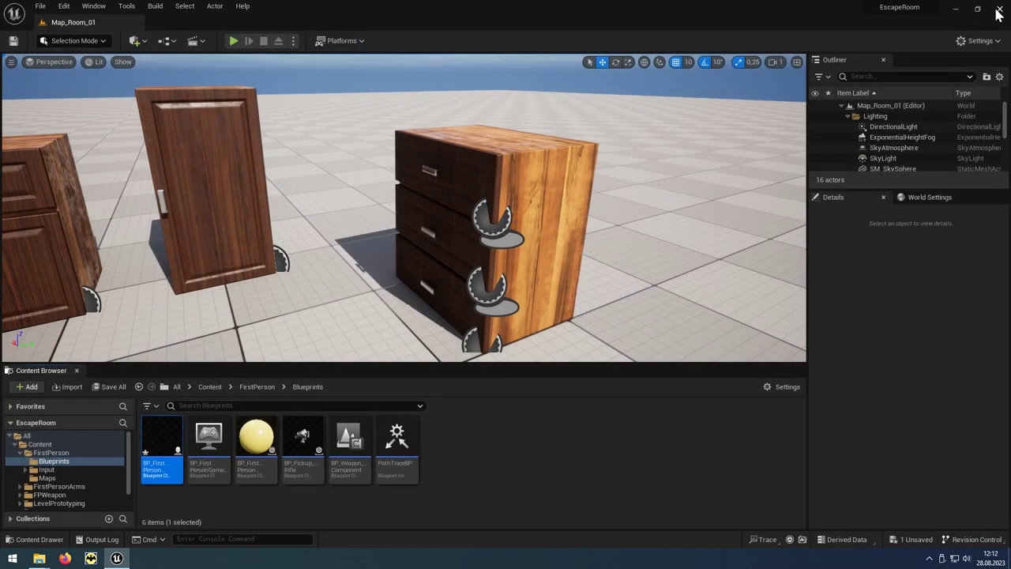
Play-test the tall cabinet, small cabinet and three-drawer chest, confirming no red trace lines appear.
{"action": "left_click", "coordinate": [234, 40]}
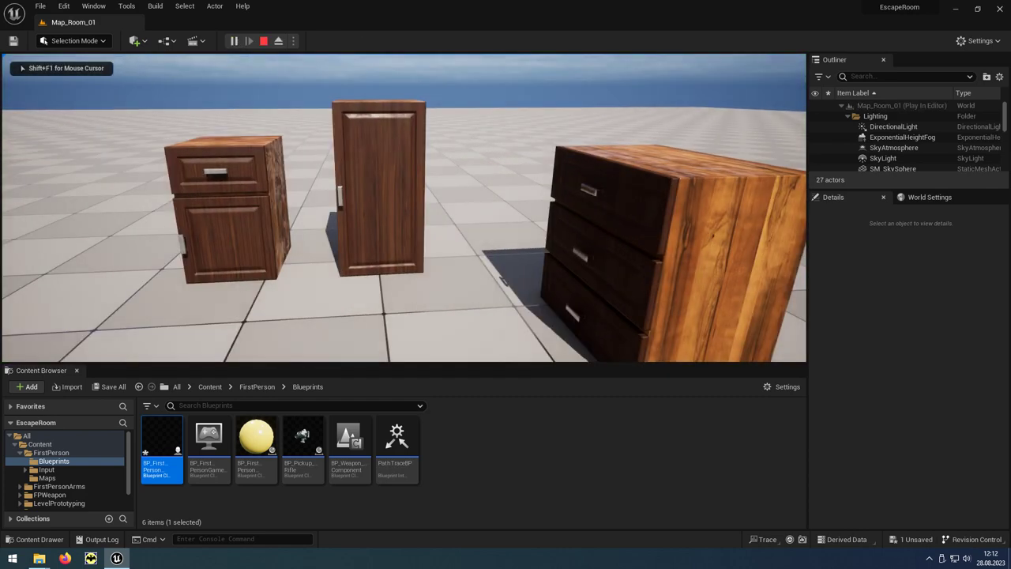
{"action": "key", "text": "w"}
{"action": "key", "text": "e"}
{"action": "key", "text": "w"}
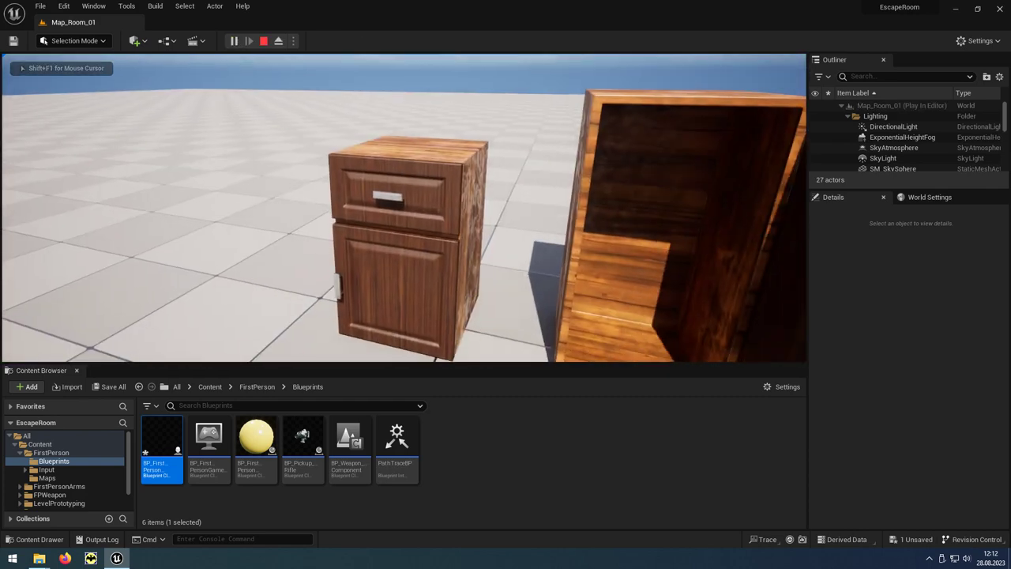
{"action": "key", "text": "e"}
{"action": "key", "text": "w"}
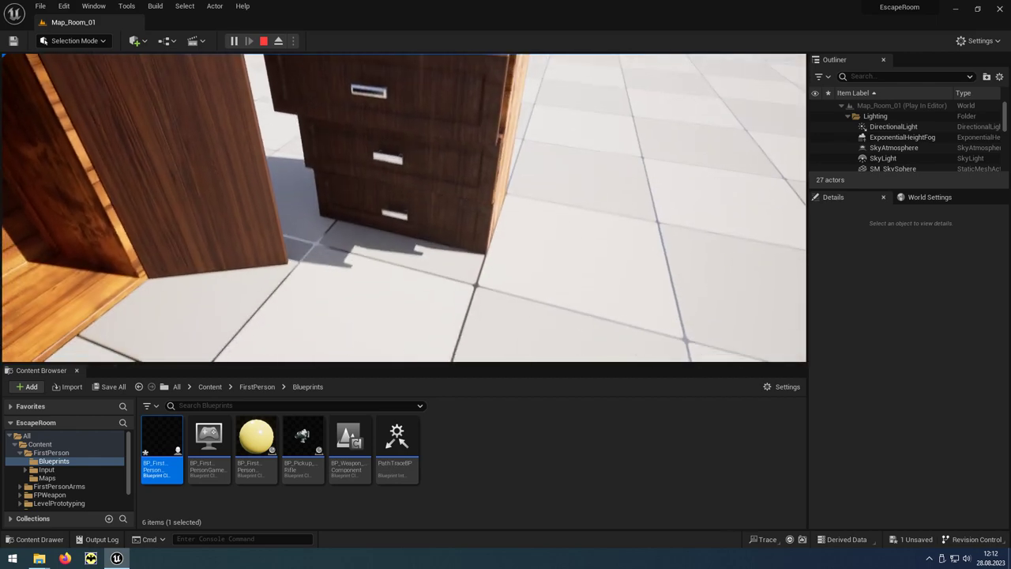
{"action": "key", "text": "e"}
{"action": "key", "text": "s"}
{"action": "key", "text": "s"}
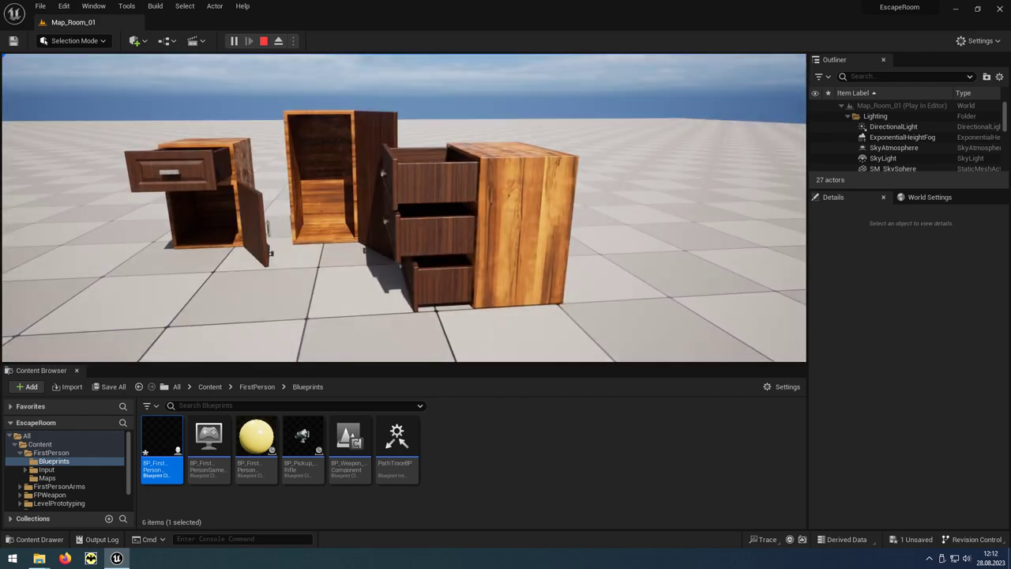
{"action": "key", "text": "Escape"}
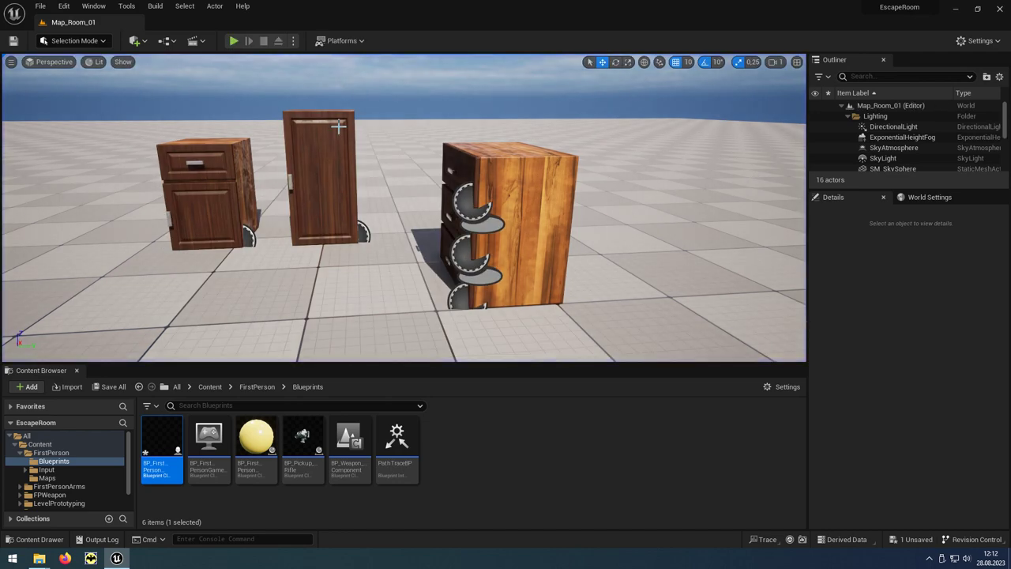